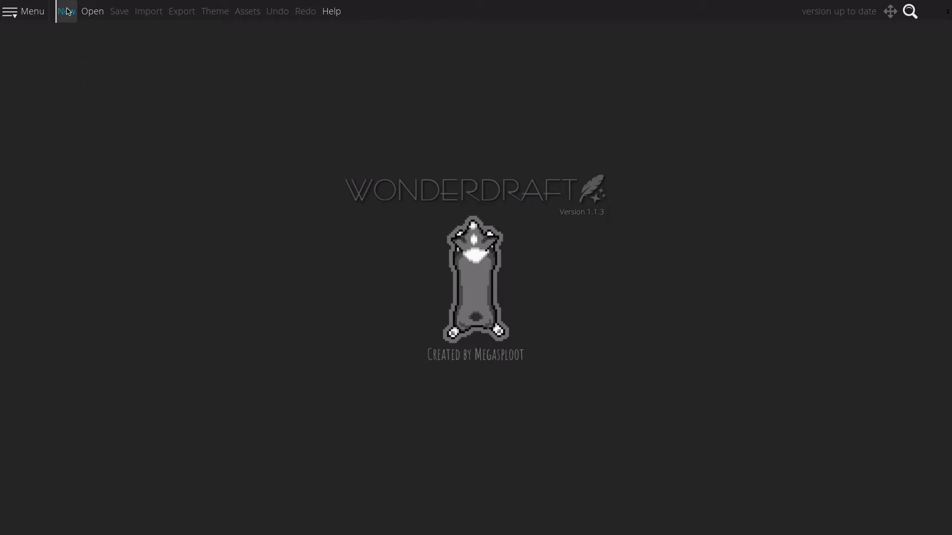
# - Create a new landscape map from the HD 720p template with the Eastward theme
pyautogui.click(69, 12)
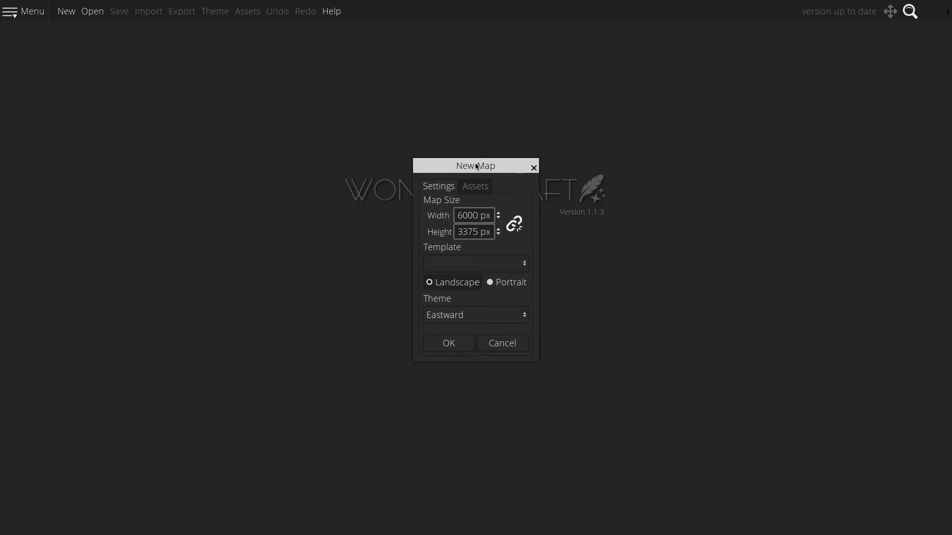
pyautogui.moveTo(475, 165); pyautogui.dragTo(481, 187)
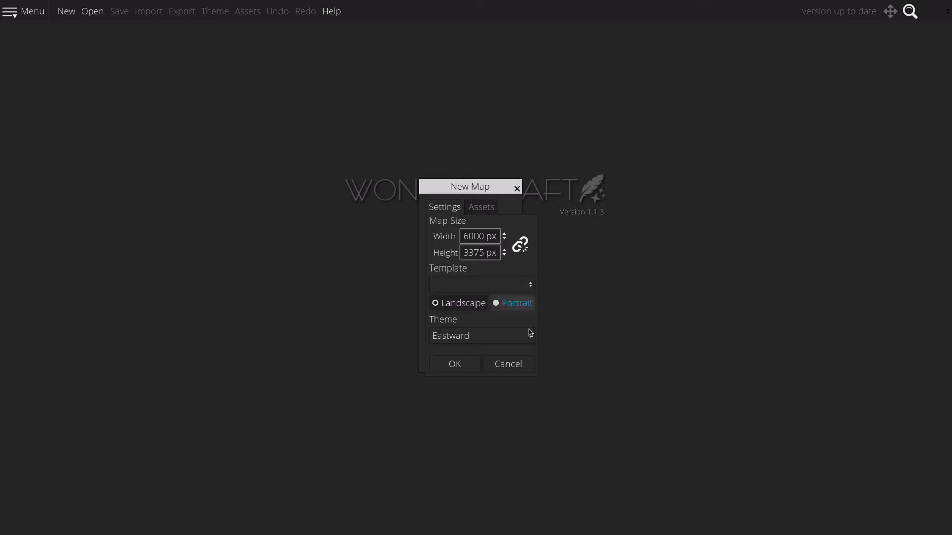
pyautogui.click(503, 290)
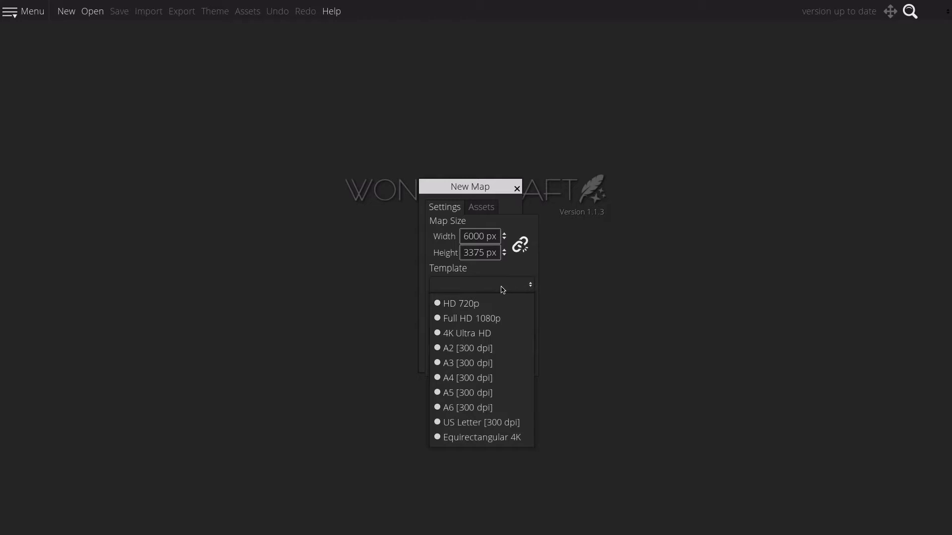
pyautogui.click(441, 305)
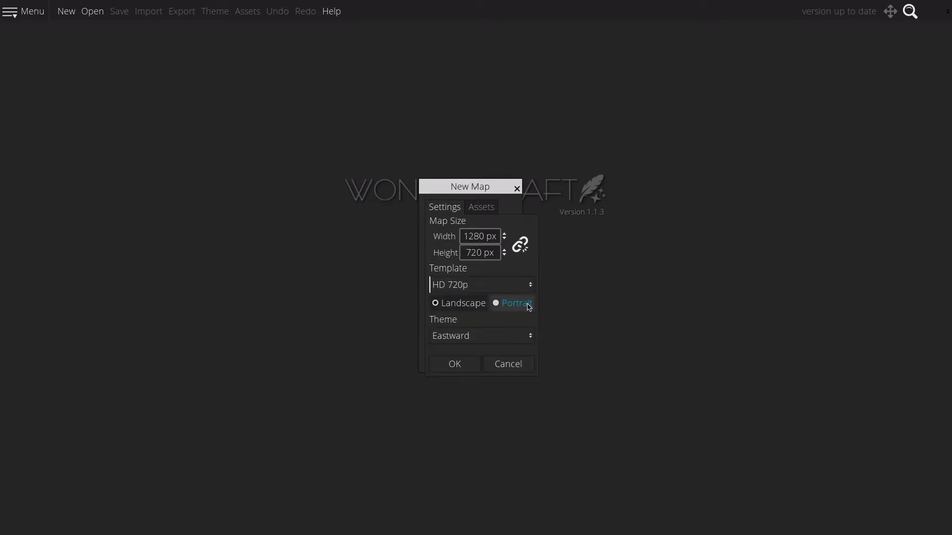
pyautogui.click(453, 365)
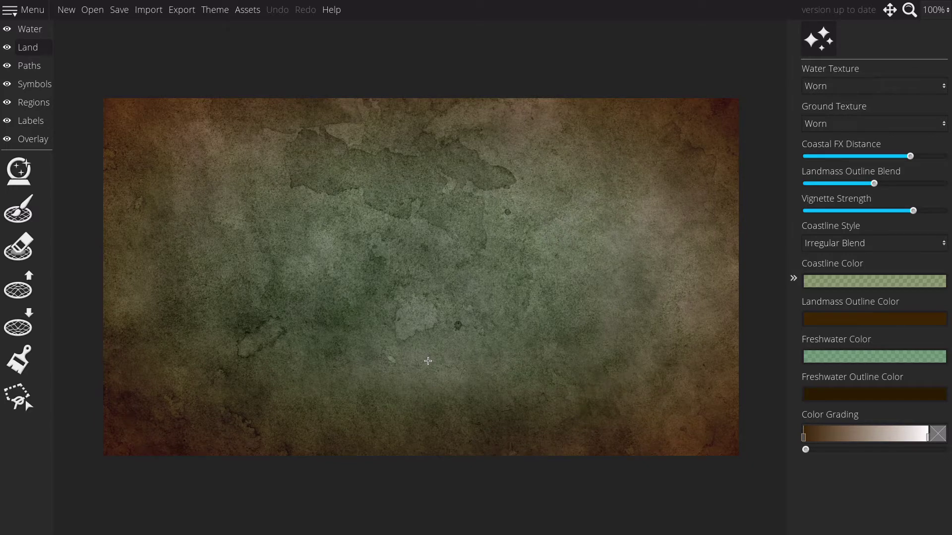
# - Try out the Adventure theme and the Black & White theme on the blank map with all filters enabled
pyautogui.click(221, 12)
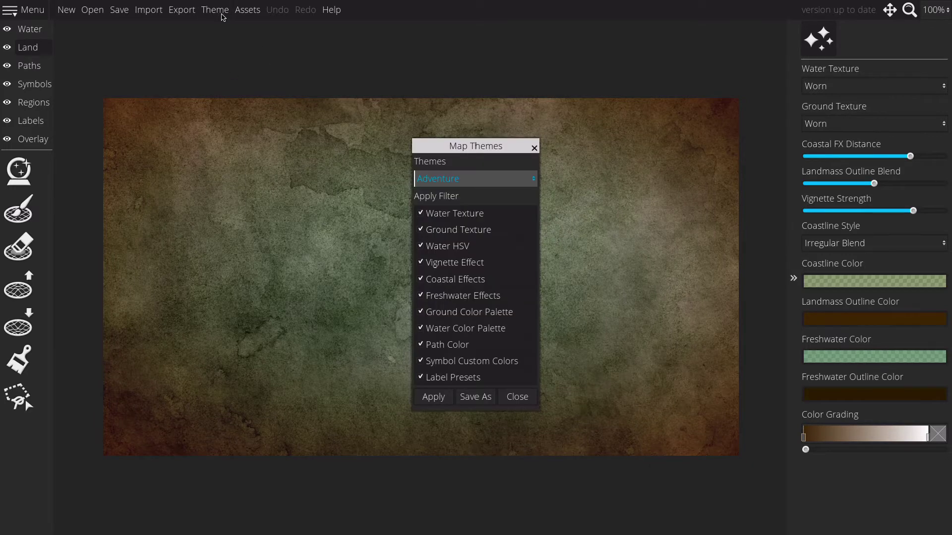
pyautogui.moveTo(464, 148); pyautogui.dragTo(625, 134)
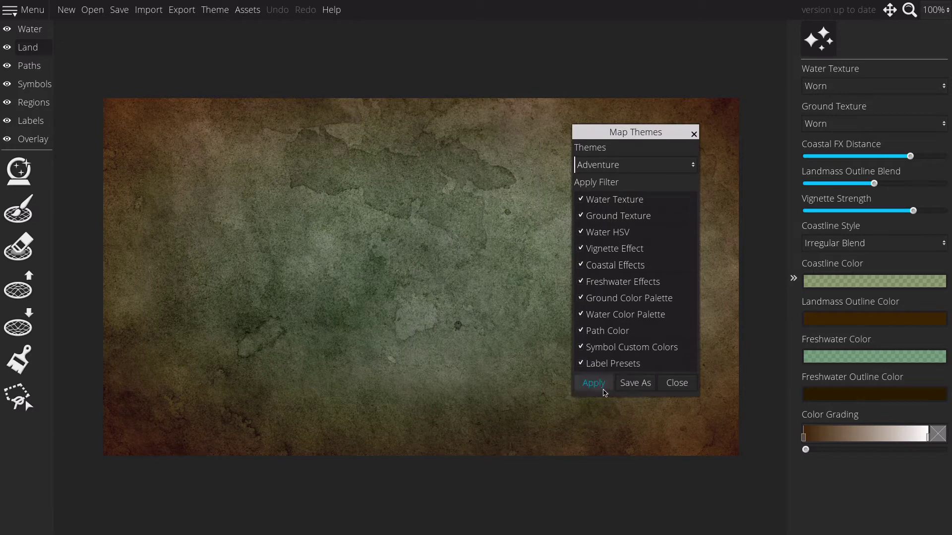
pyautogui.click(605, 393)
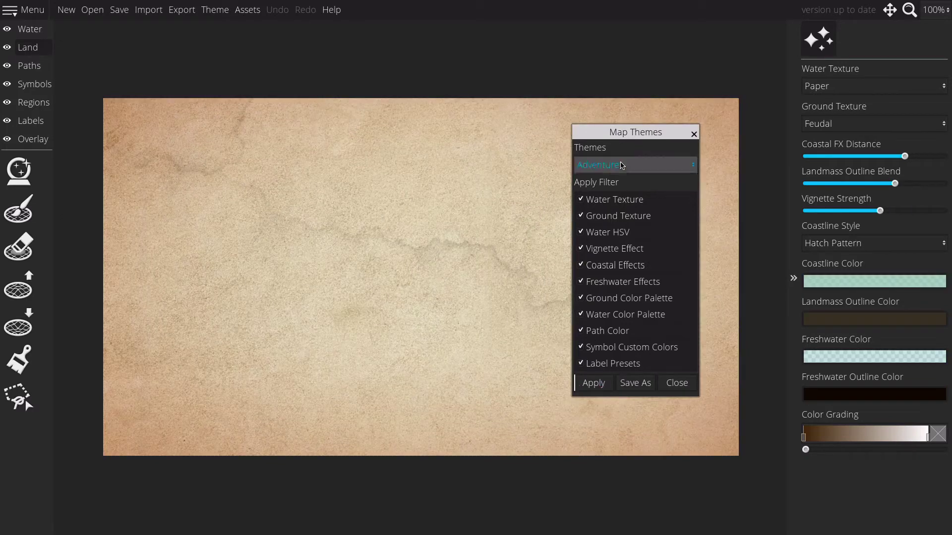
pyautogui.click(622, 166)
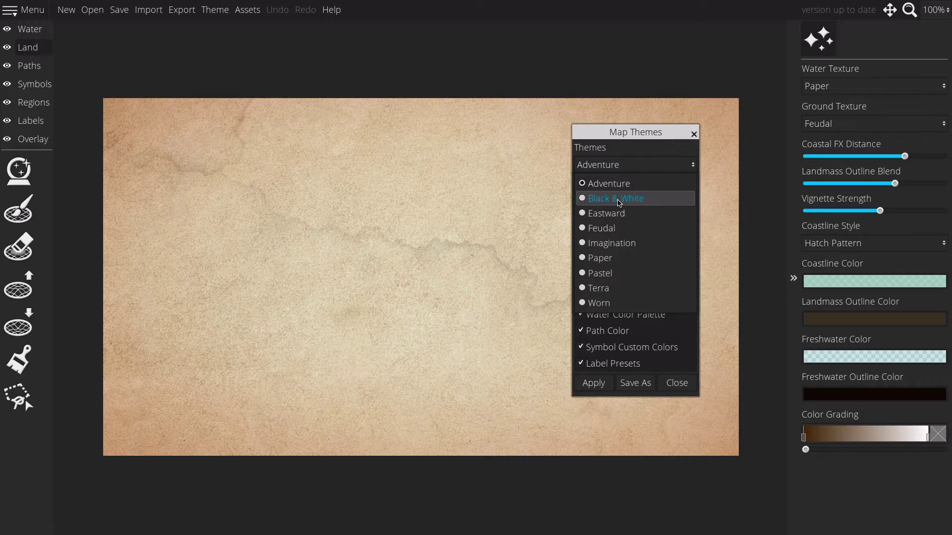
pyautogui.click(619, 199)
pyautogui.click(594, 383)
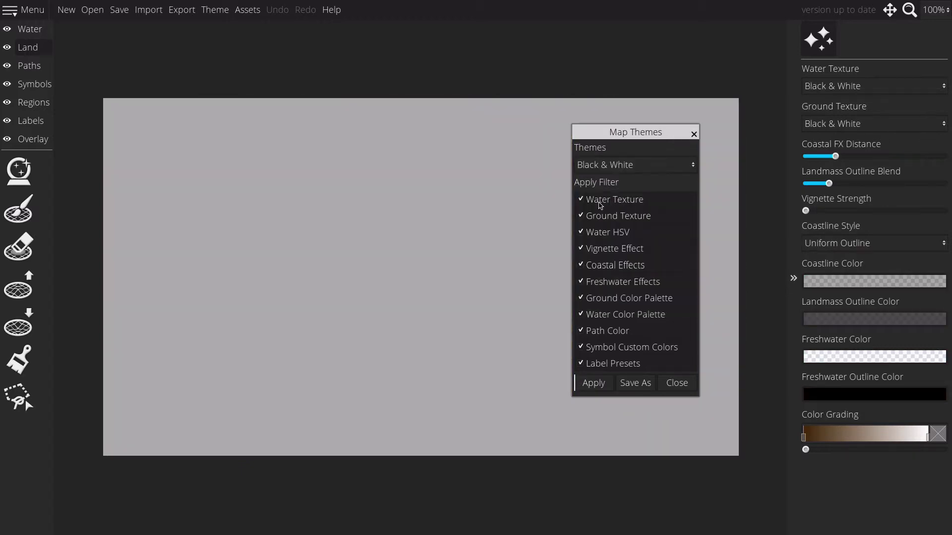
# - Try out the Feudal theme and the Imagination theme on the blank map
pyautogui.click(629, 169)
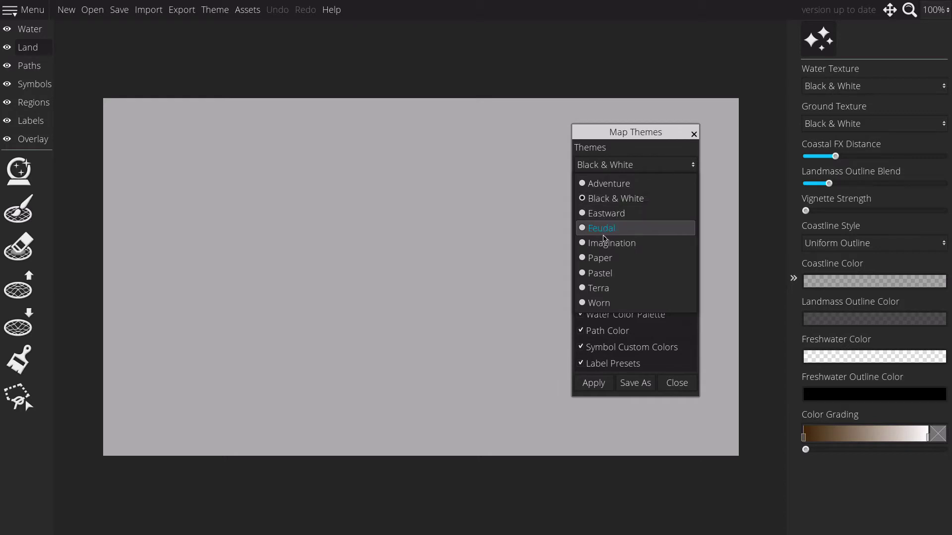
pyautogui.click(605, 230)
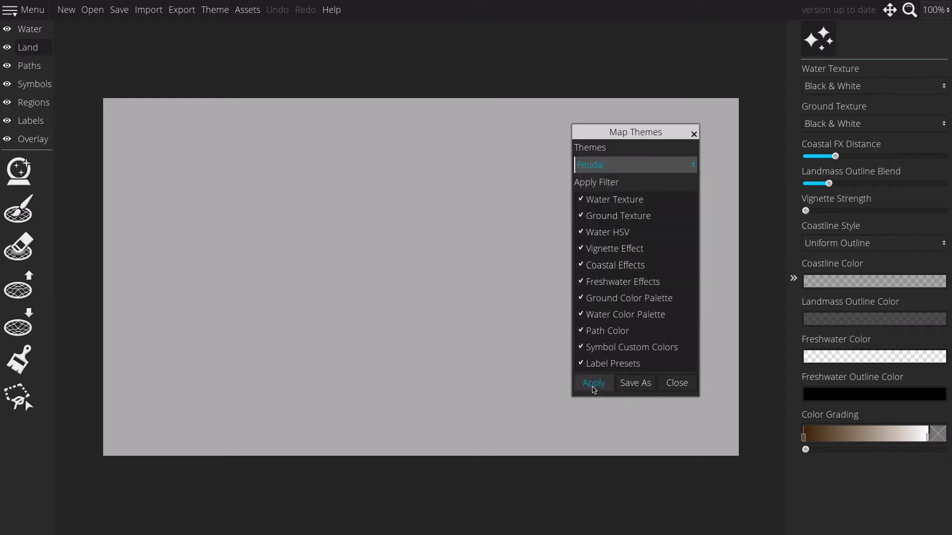
pyautogui.click(593, 387)
pyautogui.click(620, 165)
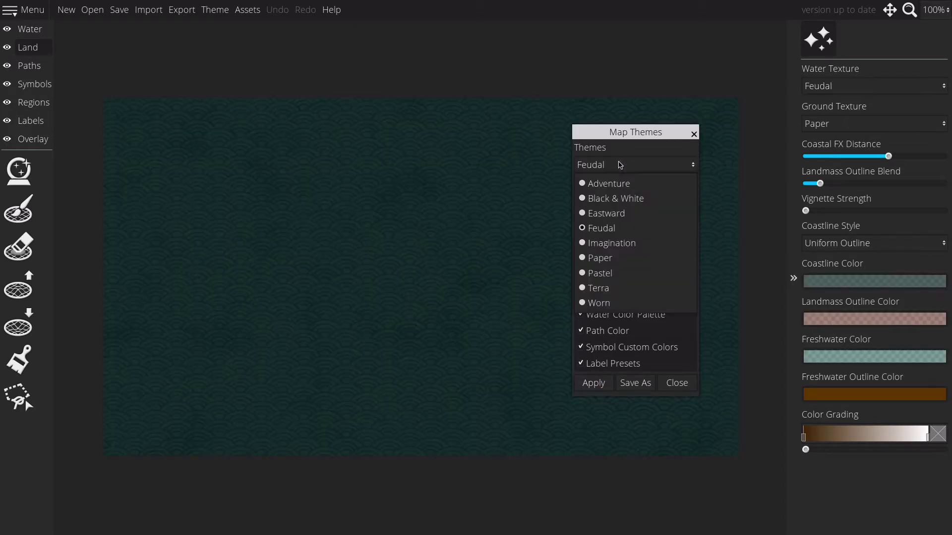
pyautogui.click(602, 243)
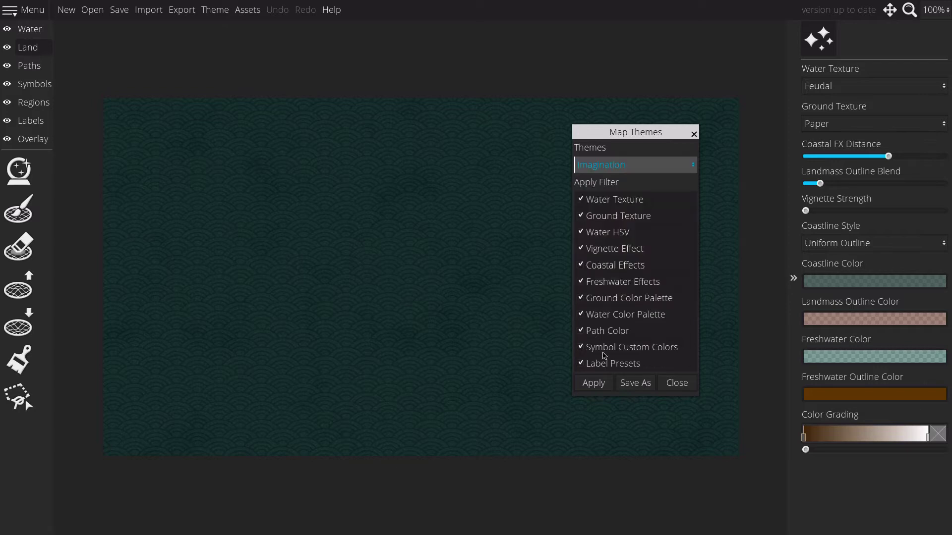
pyautogui.click(594, 385)
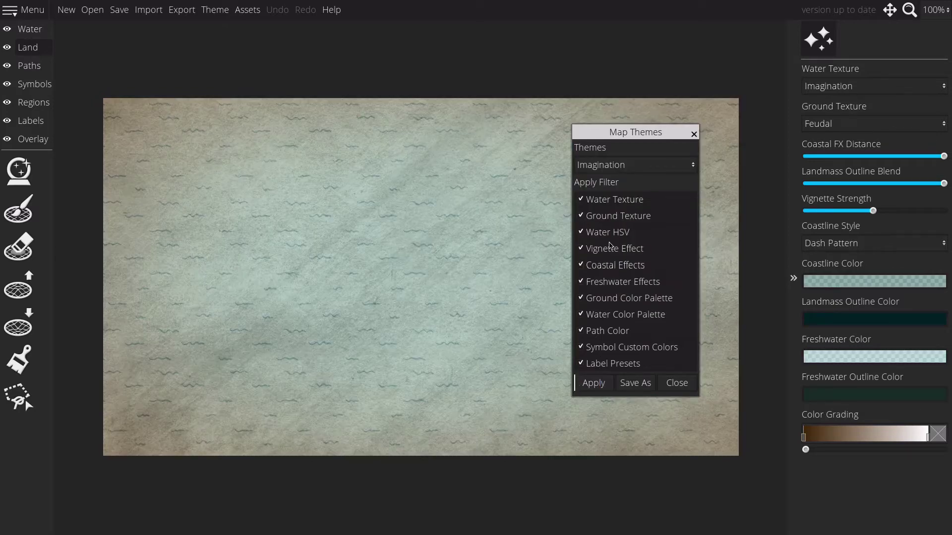
# - Try out the Paper theme and the Pastel theme on the blank map
pyautogui.click(605, 166)
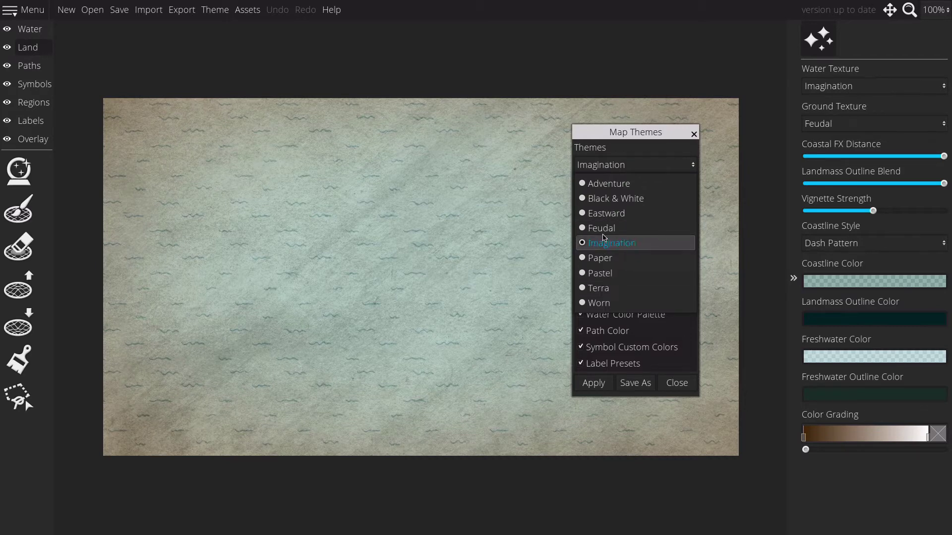
pyautogui.click(595, 260)
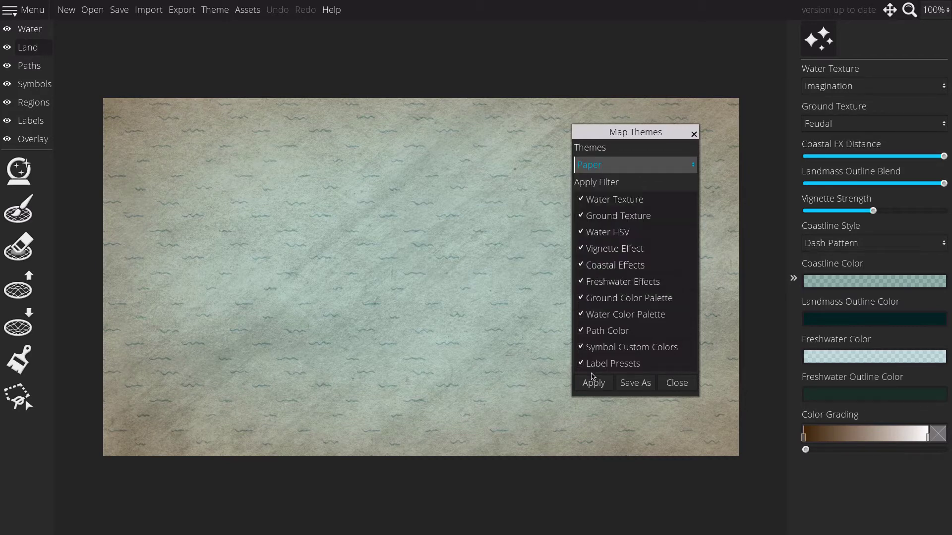
pyautogui.click(593, 383)
pyautogui.click(608, 165)
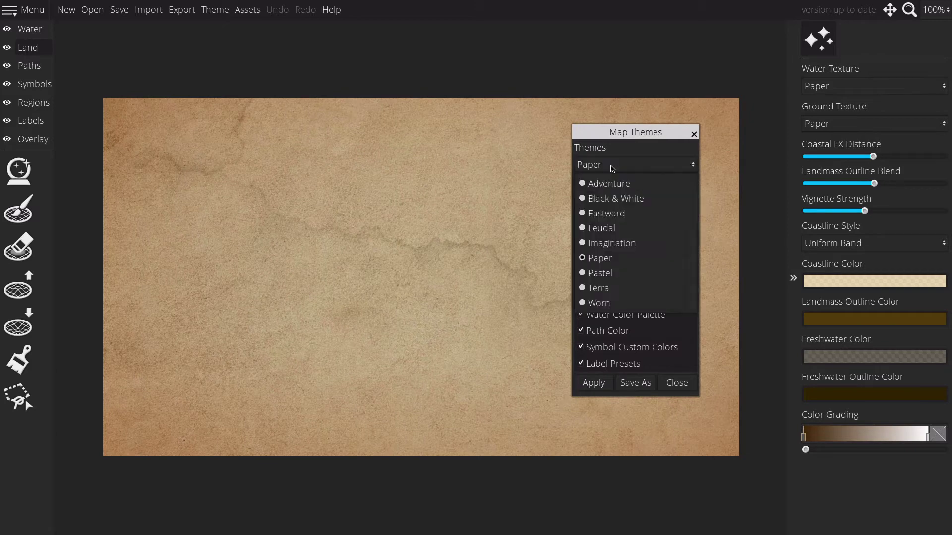
pyautogui.click(592, 272)
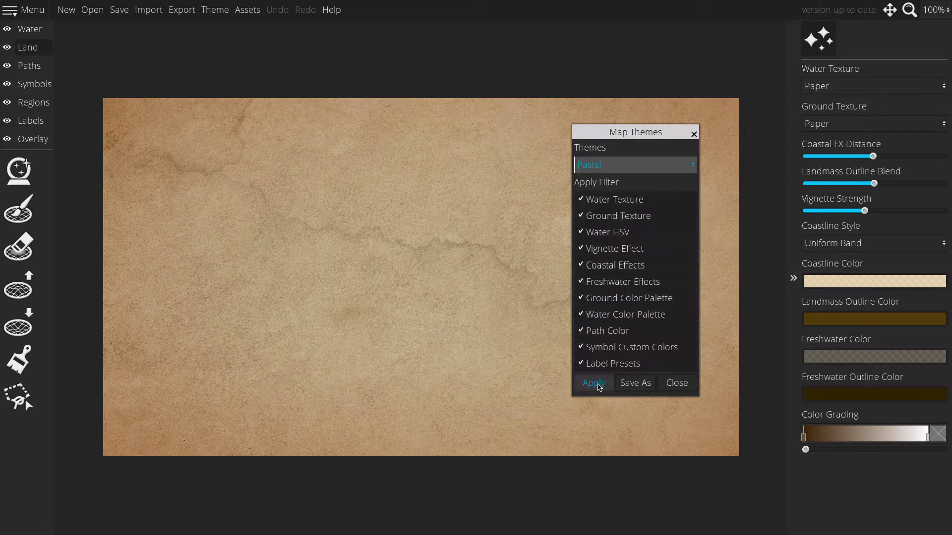
pyautogui.click(594, 383)
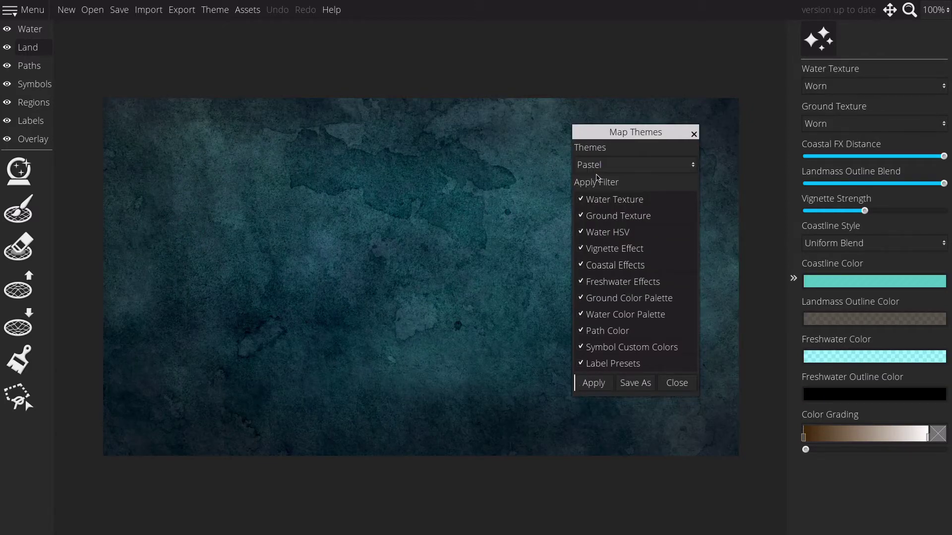
# - Try out the Terra theme and the Worn theme on the blank map
pyautogui.click(599, 166)
pyautogui.click(590, 286)
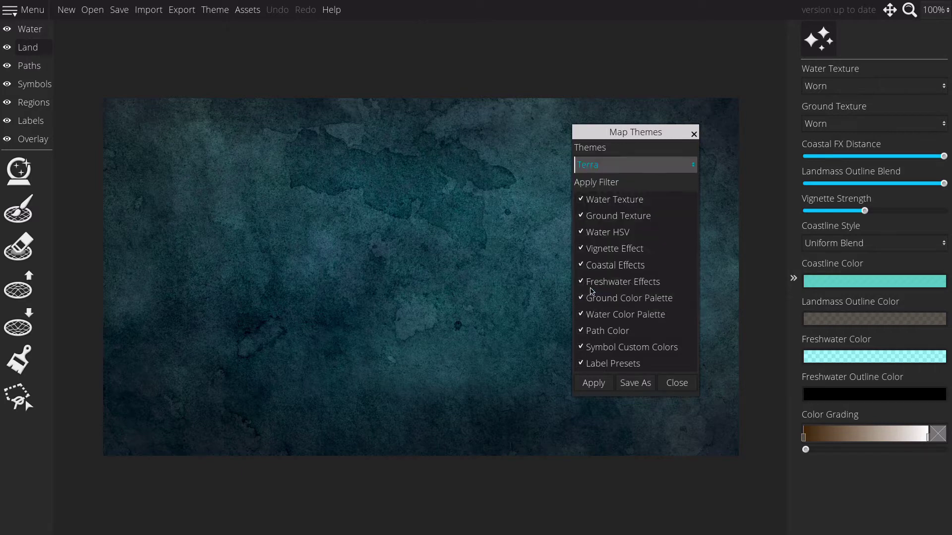
pyautogui.click(594, 383)
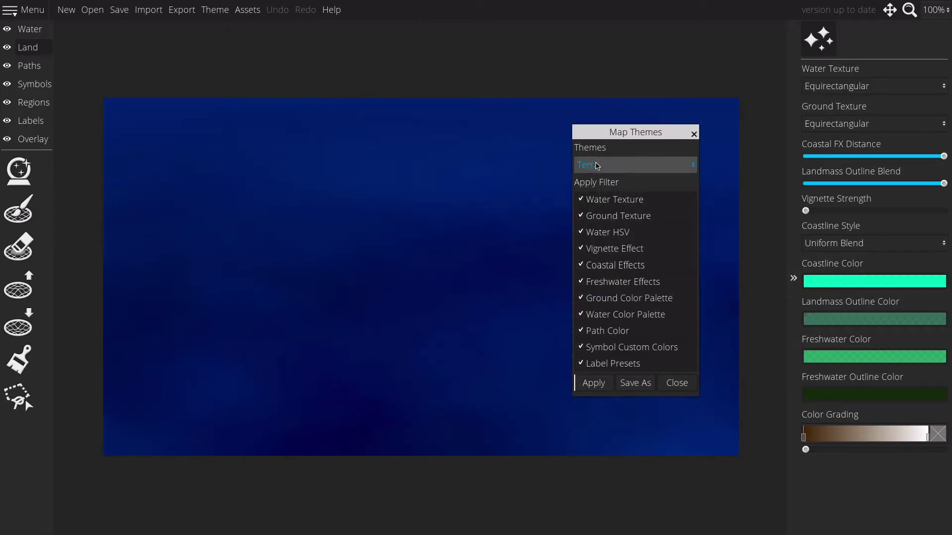
pyautogui.click(598, 166)
pyautogui.click(595, 307)
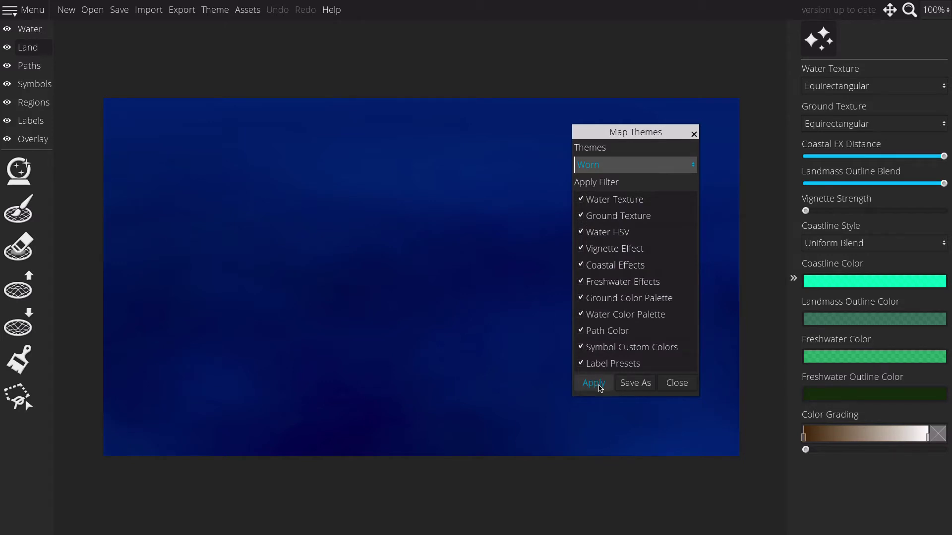
pyautogui.click(597, 385)
# - Apply the Imagination theme to the map with all filters enabled and close the theme settings
pyautogui.click(606, 170)
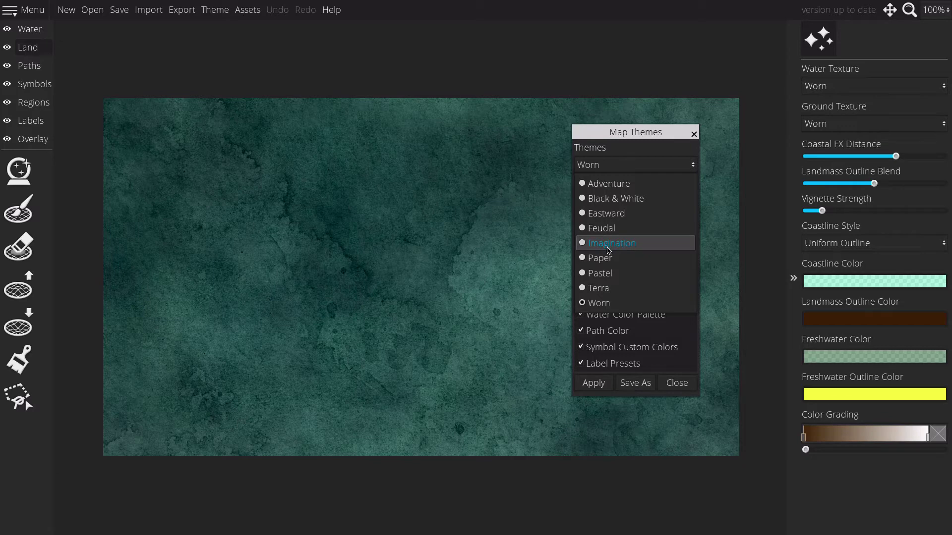
pyautogui.click(608, 248)
pyautogui.click(595, 386)
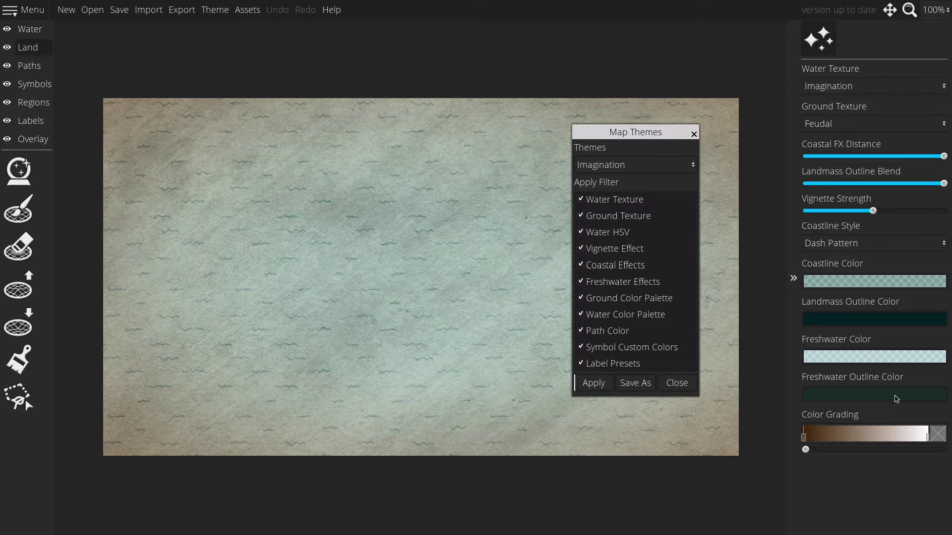
pyautogui.click(694, 134)
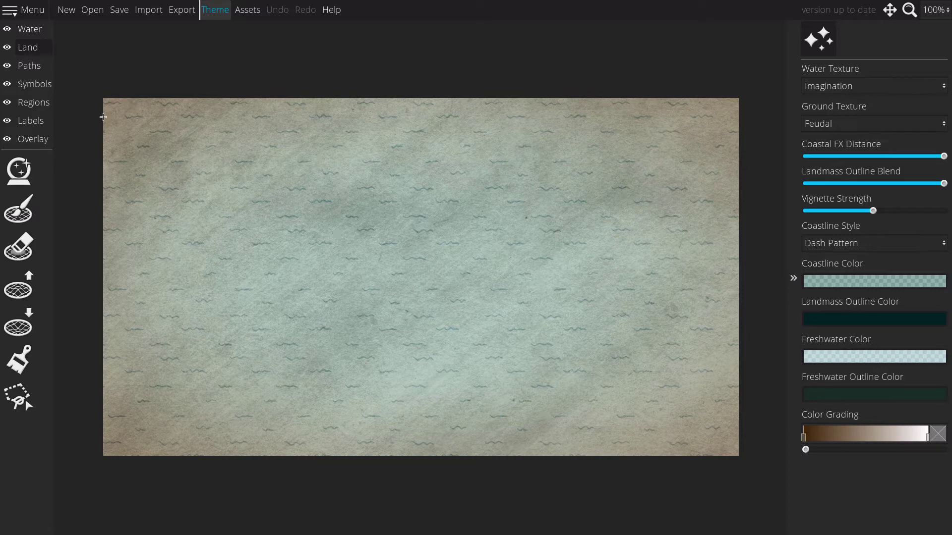
# - Generate a random landmass on the map using the Archipelago pattern
pyautogui.click(19, 169)
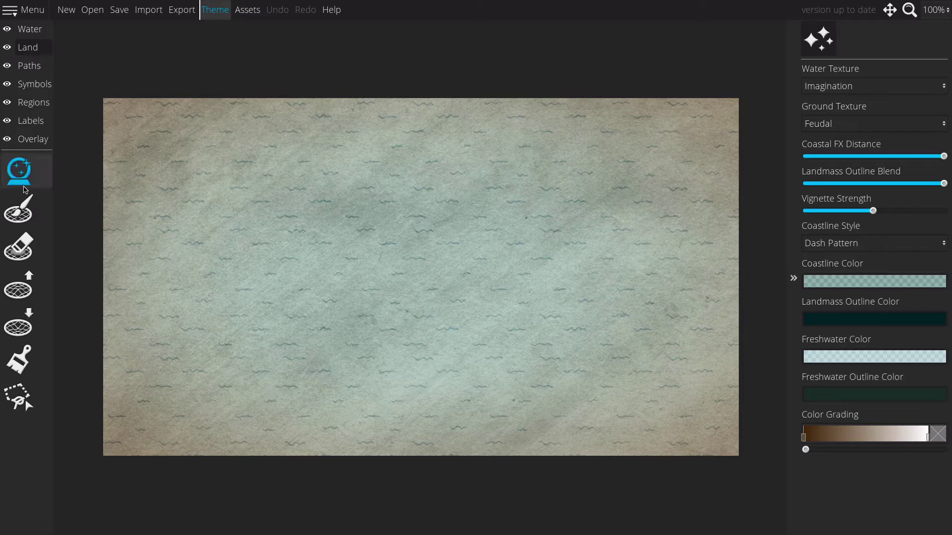
pyautogui.click(19, 171)
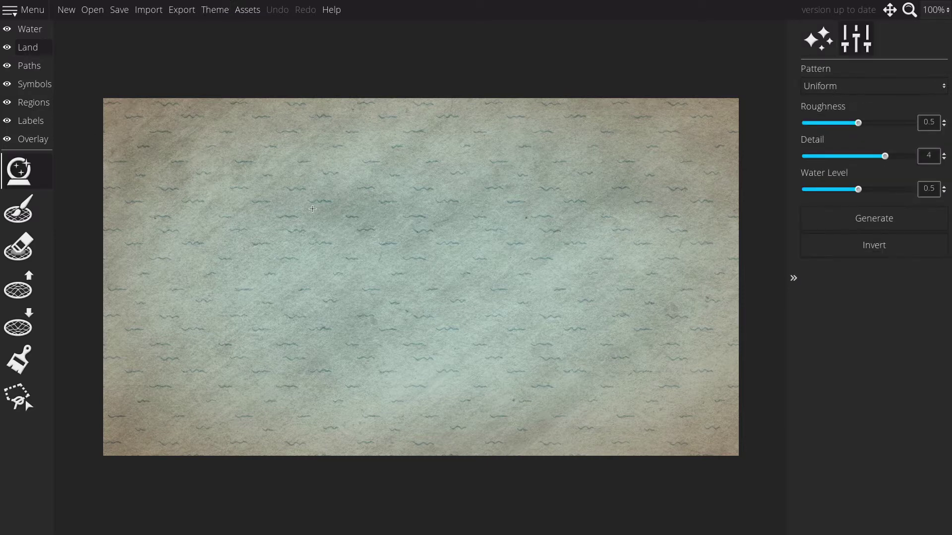
pyautogui.click(868, 88)
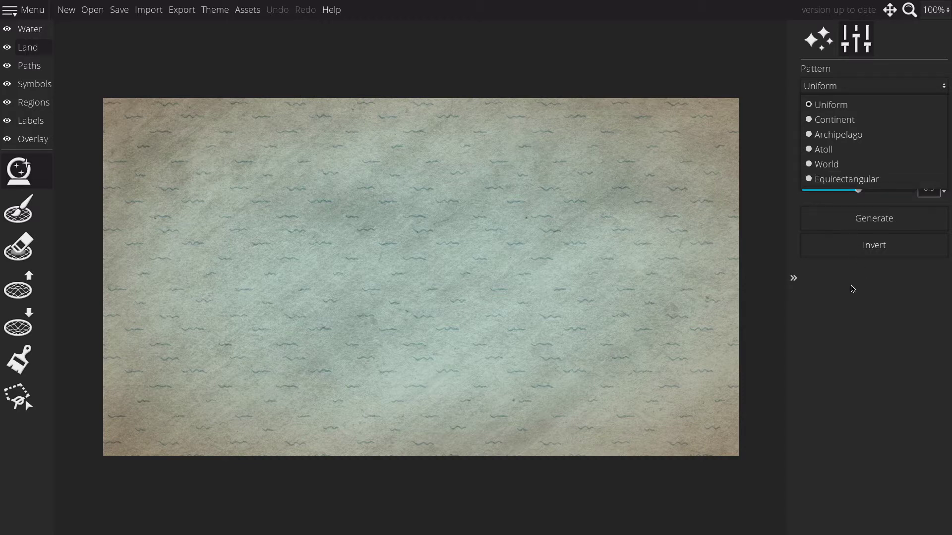
pyautogui.click(874, 318)
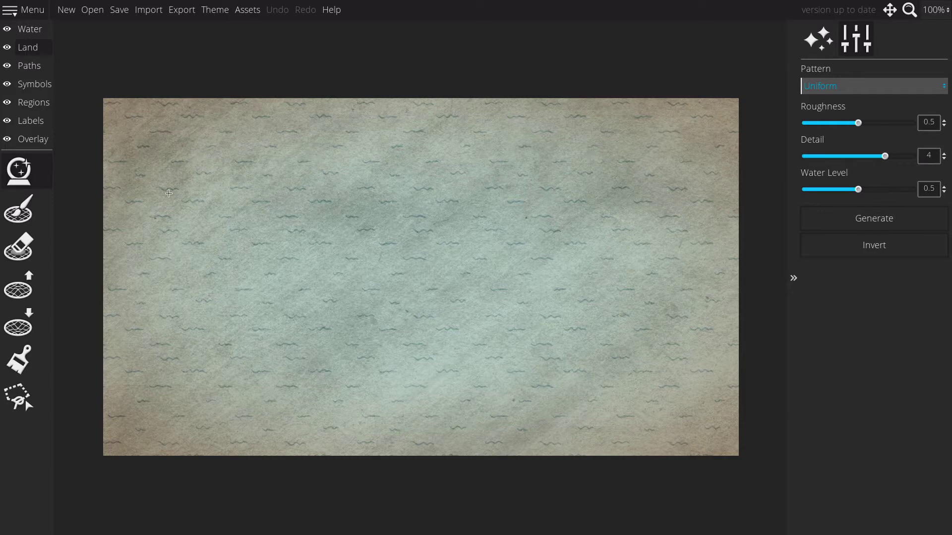
pyautogui.click(817, 88)
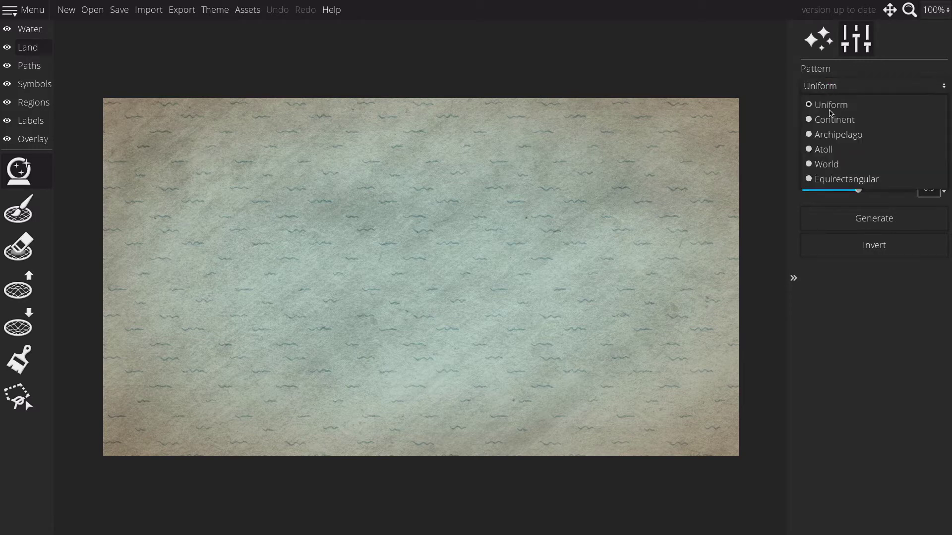
pyautogui.click(828, 118)
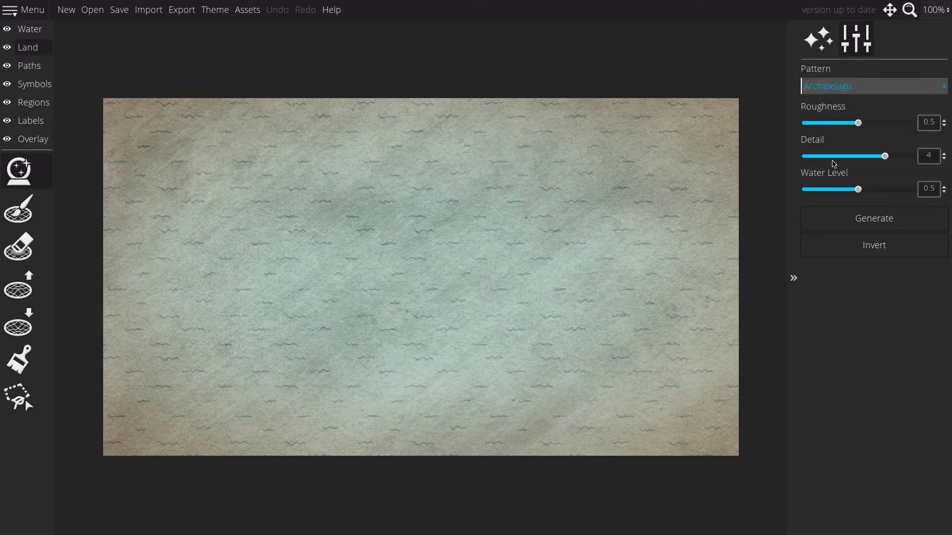
pyautogui.click(889, 218)
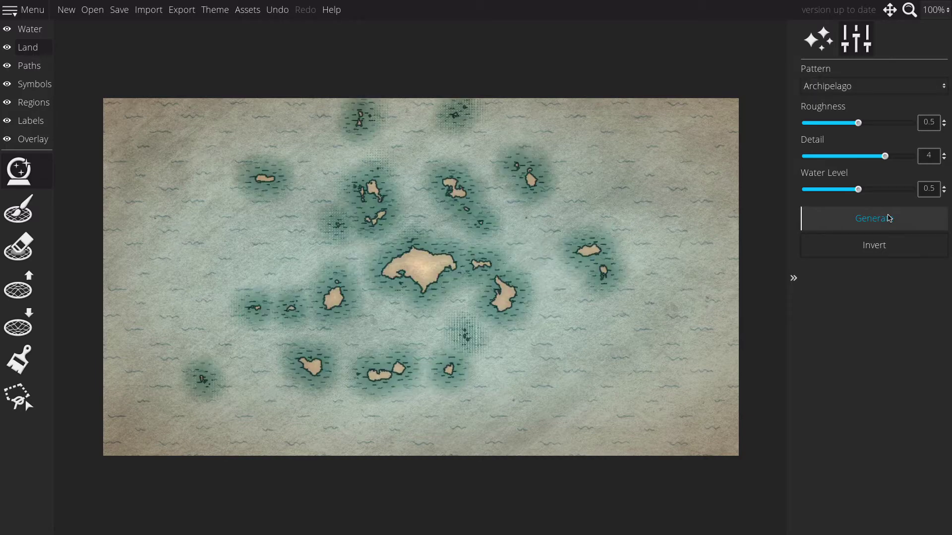
# - Set the water level to 0.43, invert land and water, and generate the archipelago again
pyautogui.moveTo(859, 189)
pyautogui.mouseDown()
pyautogui.moveTo(794, 199)
pyautogui.moveTo(902, 194)
pyautogui.moveTo(838, 194)
pyautogui.moveTo(867, 194)
pyautogui.mouseUp()
pyautogui.click(882, 251)
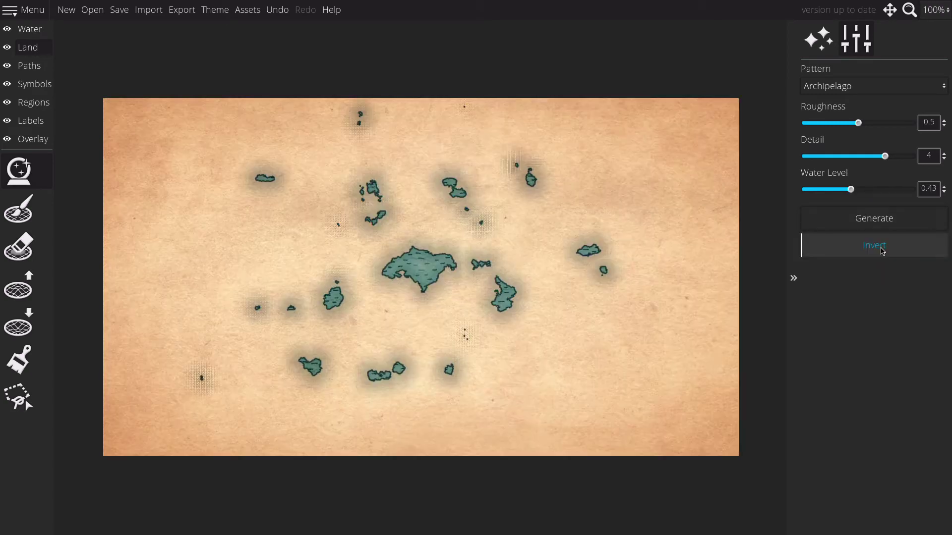
pyautogui.click(872, 223)
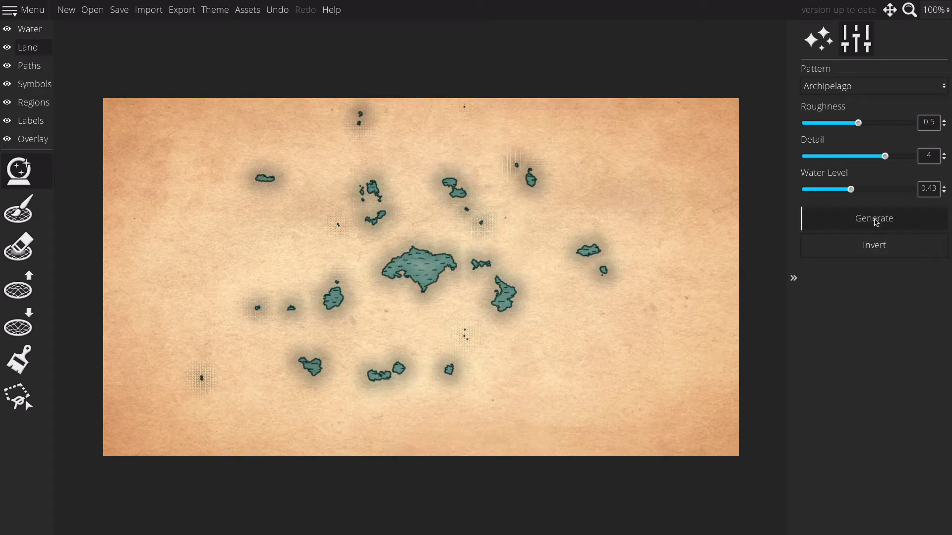
# - Set the generator's roughness to 0.3 and detail to 2, and generate a new archipelago
pyautogui.moveTo(860, 126); pyautogui.dragTo(837, 129)
pyautogui.moveTo(885, 158); pyautogui.dragTo(828, 164)
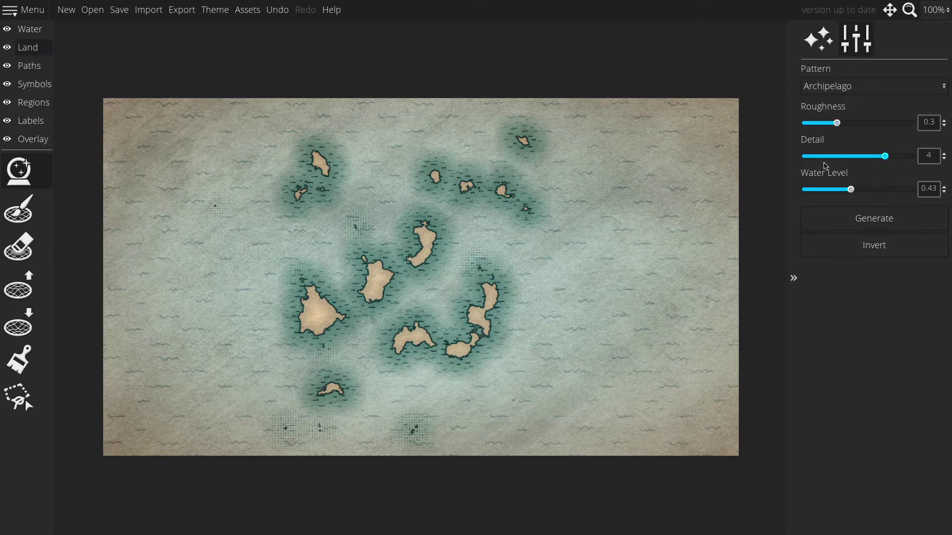
pyautogui.click(871, 219)
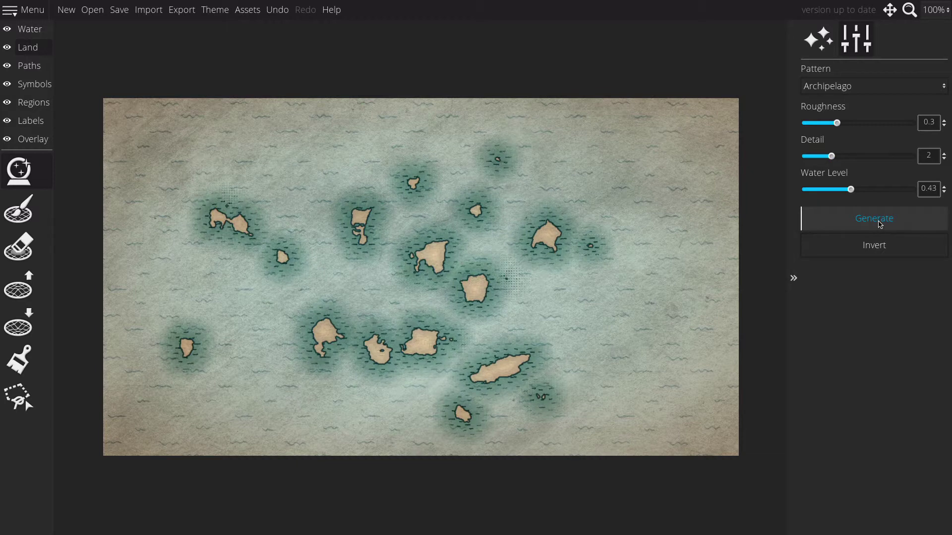
# - Try out the Atoll pattern and the Uniform pattern, generating a landmass with each
pyautogui.click(840, 94)
pyautogui.click(843, 147)
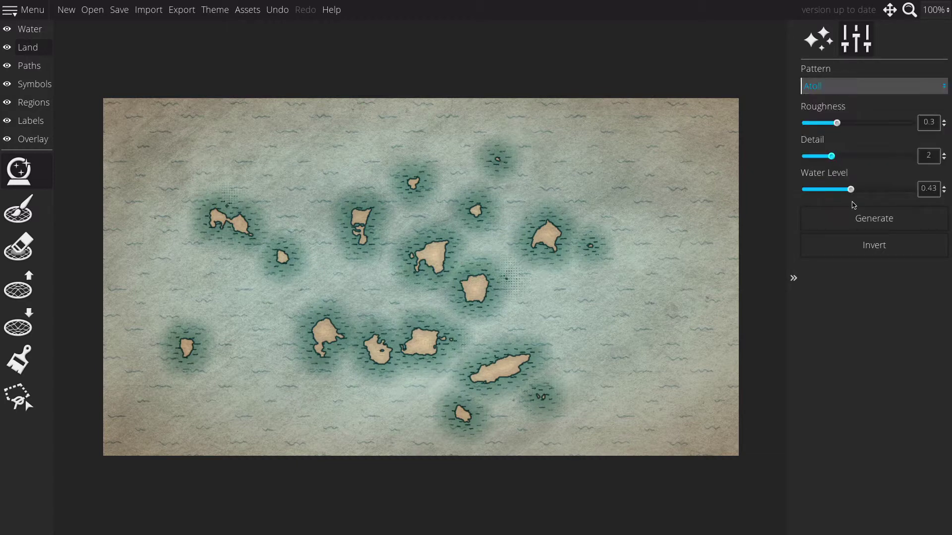
pyautogui.click(879, 217)
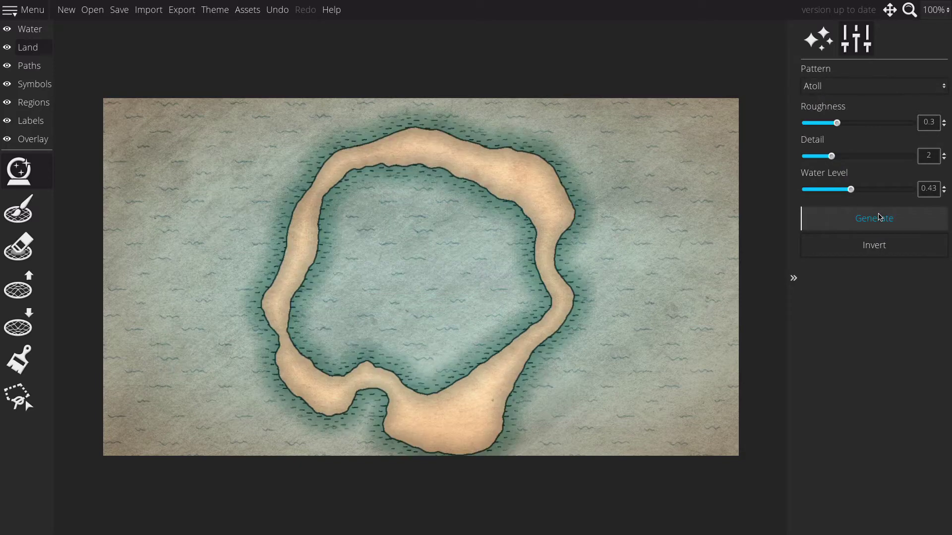
pyautogui.click(845, 88)
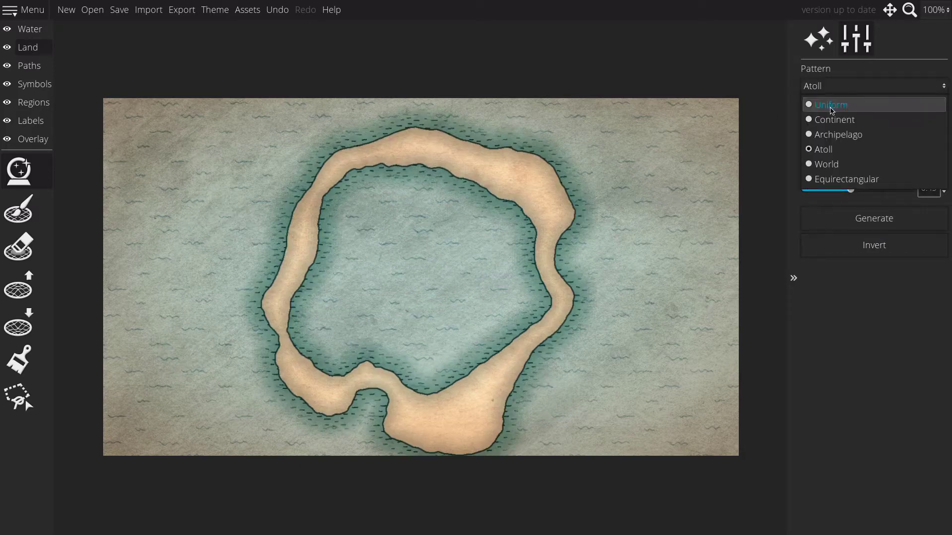
pyautogui.click(832, 106)
pyautogui.click(876, 221)
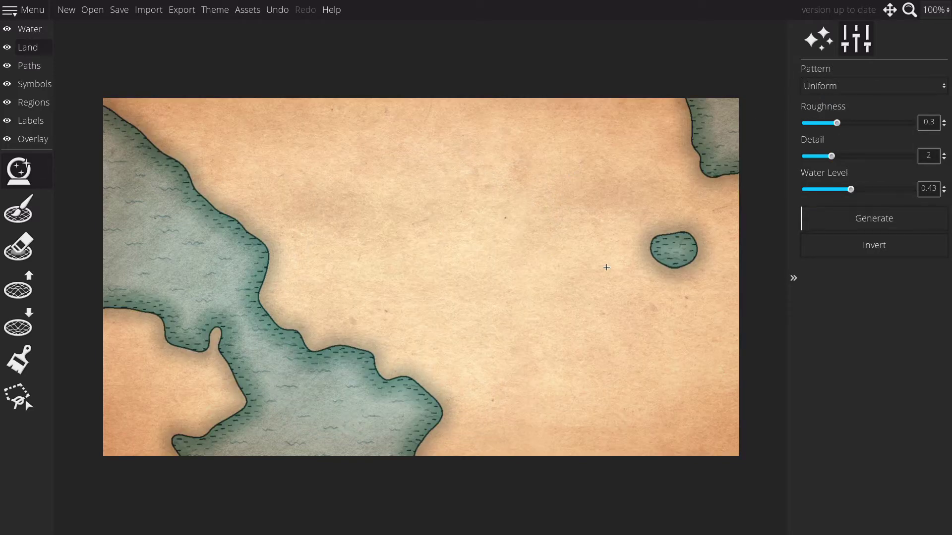
# - Switch the landmass pattern to Continent and generate several random continents in succession
pyautogui.click(852, 86)
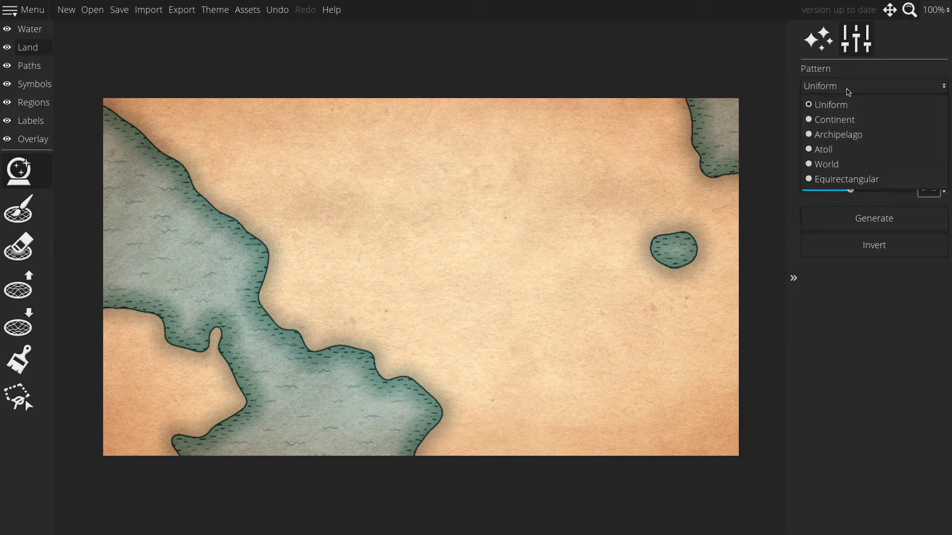
pyautogui.click(837, 119)
pyautogui.click(875, 218)
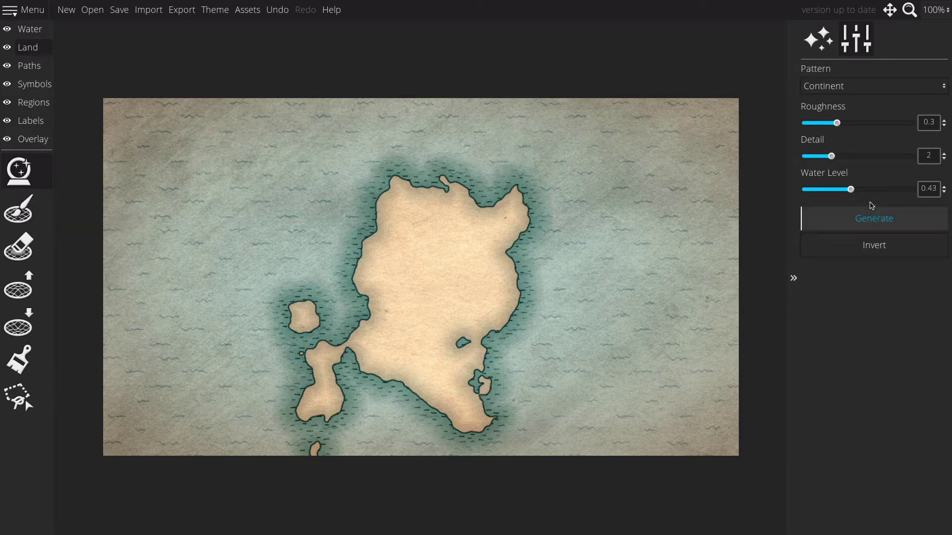
pyautogui.click(875, 221)
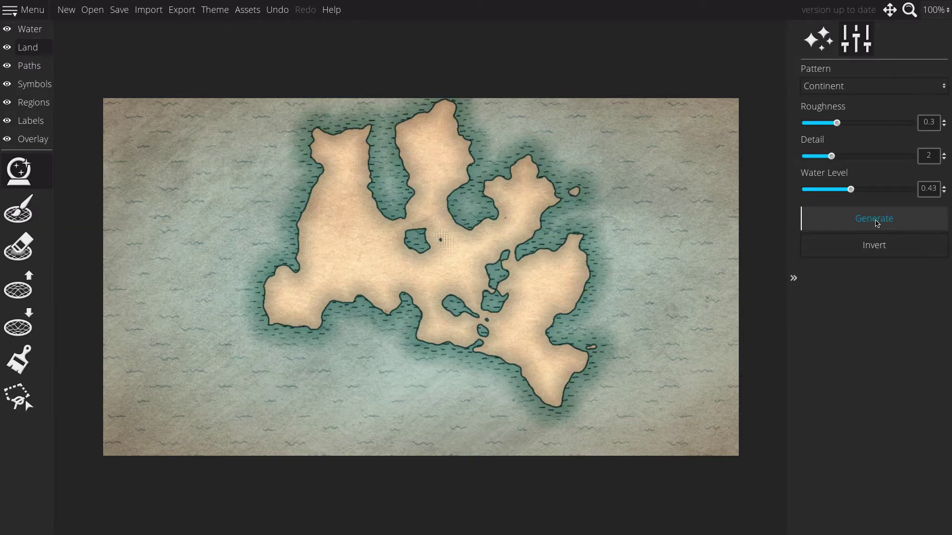
pyautogui.click(877, 224)
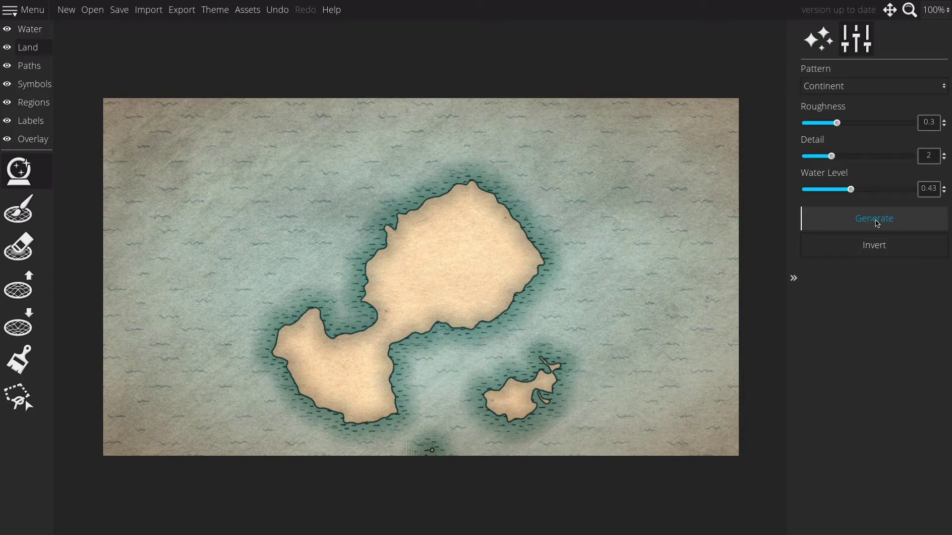
pyautogui.click(876, 223)
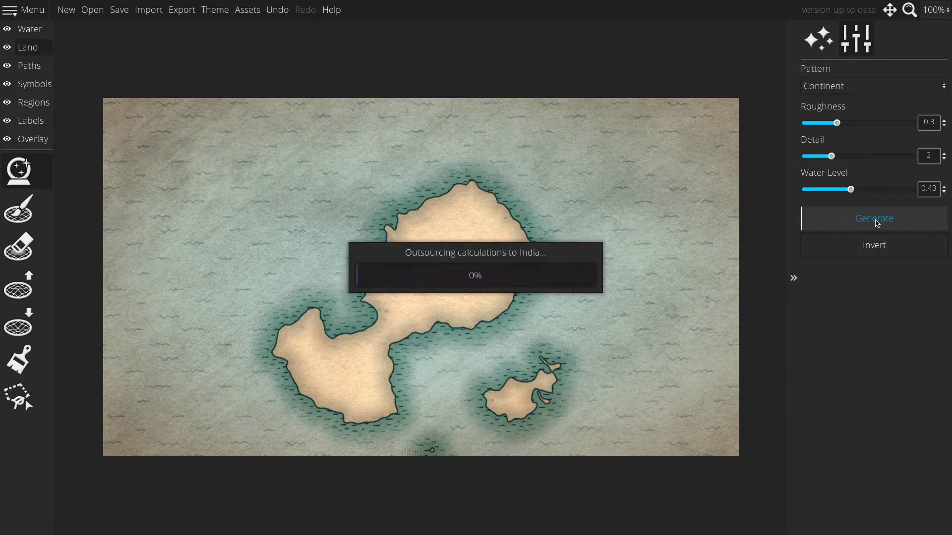
pyautogui.click(876, 223)
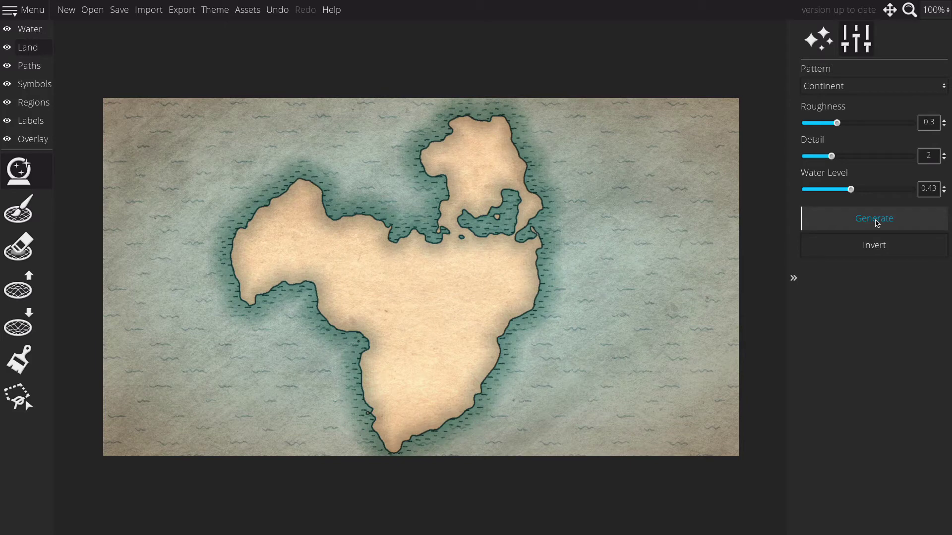
pyautogui.click(876, 223)
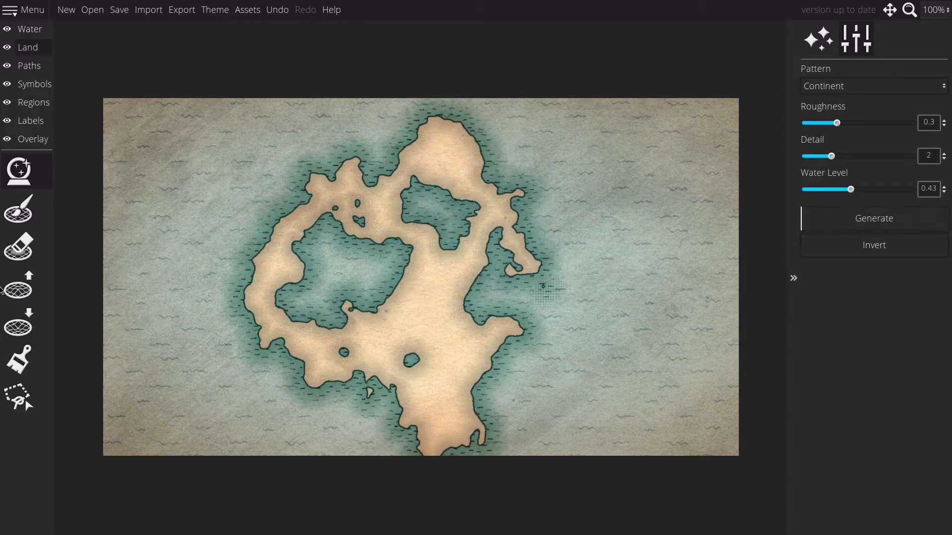
# - Erase the entire generated continent with the land eraser at size 256, leaving only water
pyautogui.click(18, 246)
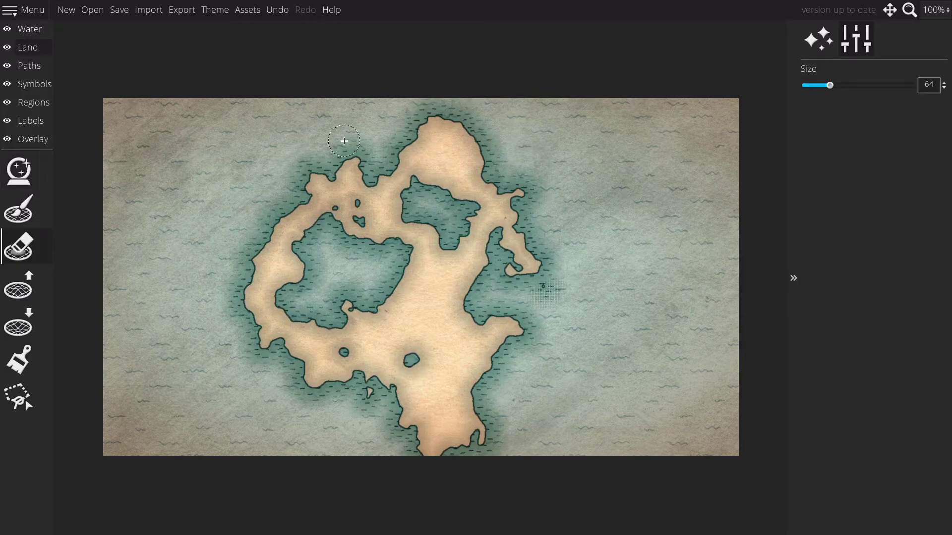
pyautogui.scroll(6, 344, 141)
pyautogui.moveTo(837, 87); pyautogui.dragTo(930, 95)
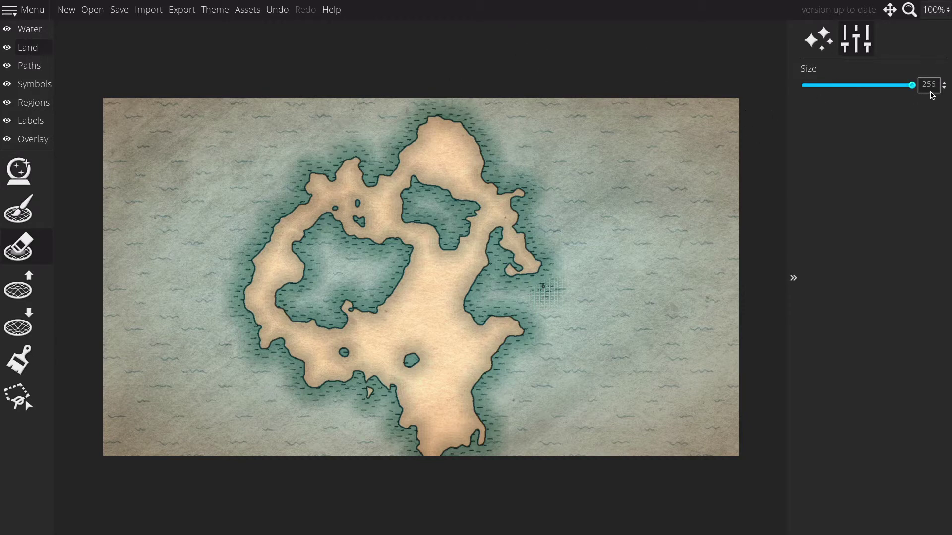
pyautogui.moveTo(308, 189)
pyautogui.mouseDown()
pyautogui.moveTo(458, 180)
pyautogui.moveTo(278, 258)
pyautogui.moveTo(307, 317)
pyautogui.moveTo(357, 377)
pyautogui.moveTo(446, 399)
pyautogui.moveTo(496, 243)
pyautogui.mouseUp()
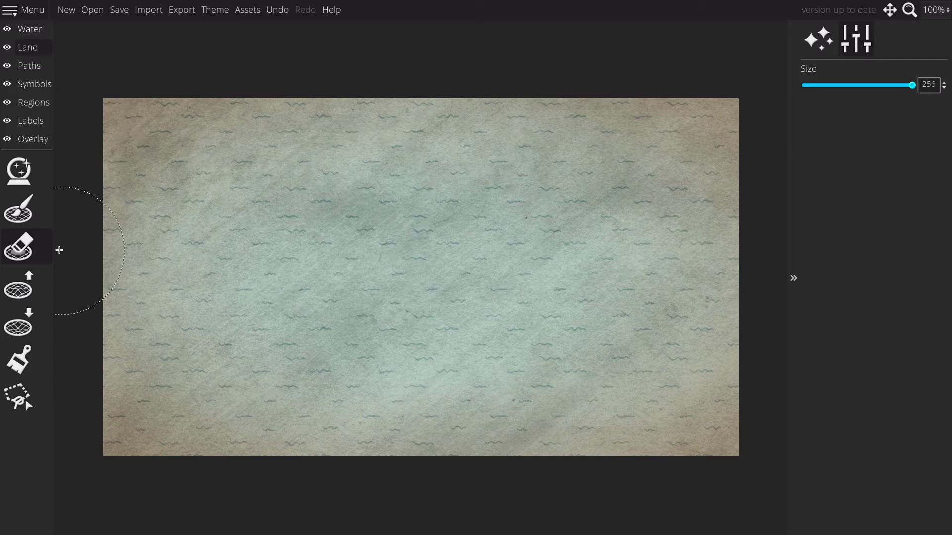
# - Paint a broad, curved landmass across the map with the land brush at size 166
pyautogui.click(16, 215)
pyautogui.click(16, 214)
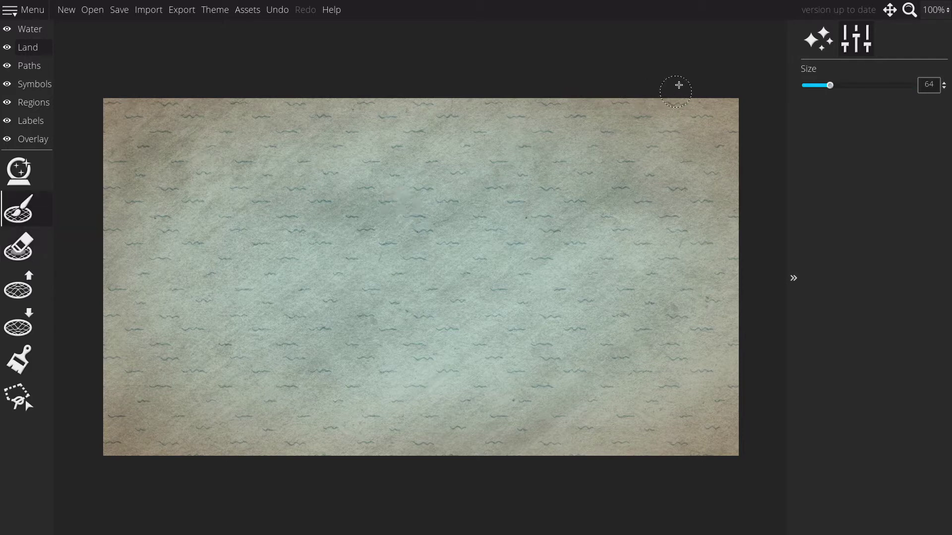
pyautogui.moveTo(830, 85); pyautogui.dragTo(873, 95)
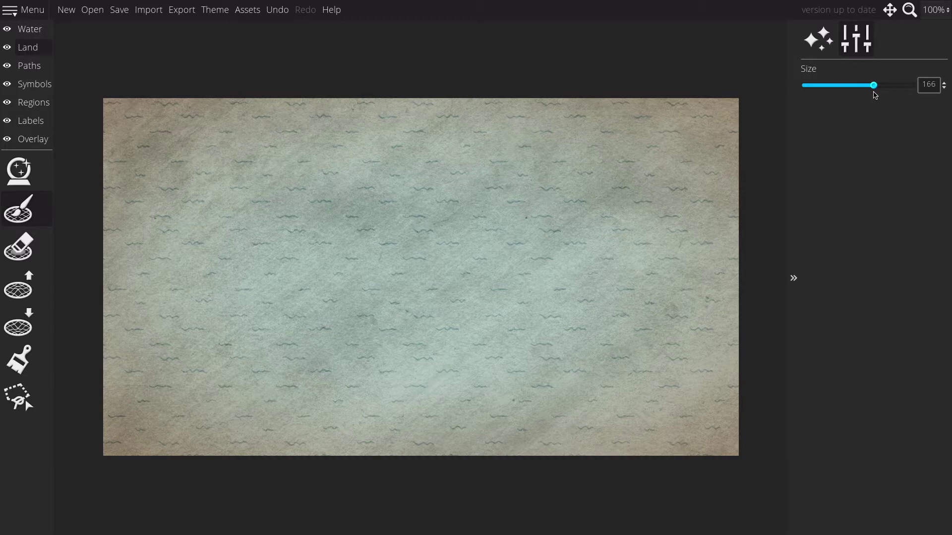
pyautogui.click(400, 170)
pyautogui.moveTo(400, 170)
pyautogui.mouseDown()
pyautogui.moveTo(320, 200)
pyautogui.moveTo(318, 237)
pyautogui.moveTo(328, 258)
pyautogui.moveTo(258, 312)
pyautogui.moveTo(303, 351)
pyautogui.moveTo(388, 366)
pyautogui.moveTo(518, 356)
pyautogui.moveTo(526, 310)
pyautogui.moveTo(512, 286)
pyautogui.moveTo(535, 269)
pyautogui.moveTo(595, 326)
pyautogui.moveTo(638, 318)
pyautogui.mouseUp()
# - Reduce the land brush size to 70 and paint a hooked peninsula extending north from the landmass's eastern end
pyautogui.scroll(-10, 638, 318)
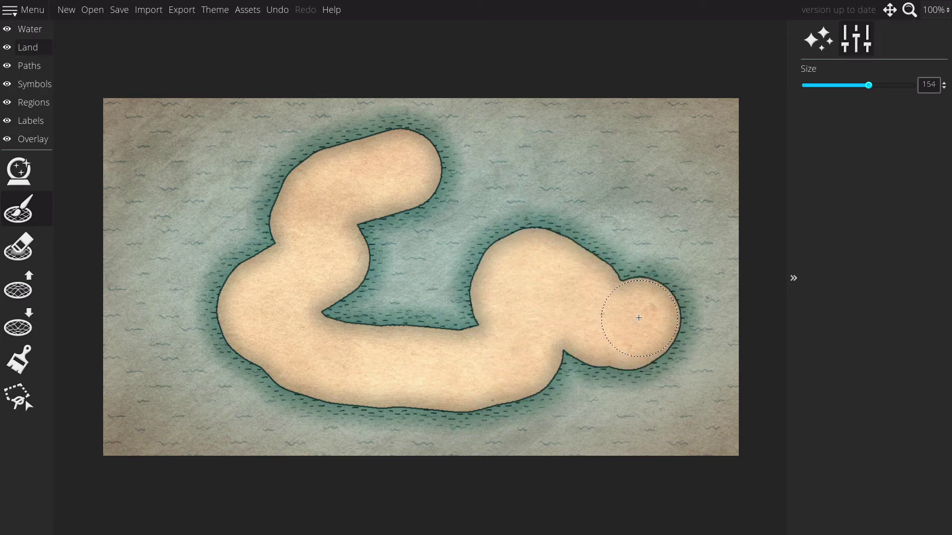
pyautogui.scroll(-5, 638, 318)
pyautogui.moveTo(639, 317)
pyautogui.mouseDown()
pyautogui.moveTo(632, 230)
pyautogui.moveTo(641, 212)
pyautogui.moveTo(688, 209)
pyautogui.moveTo(664, 221)
pyautogui.mouseUp()
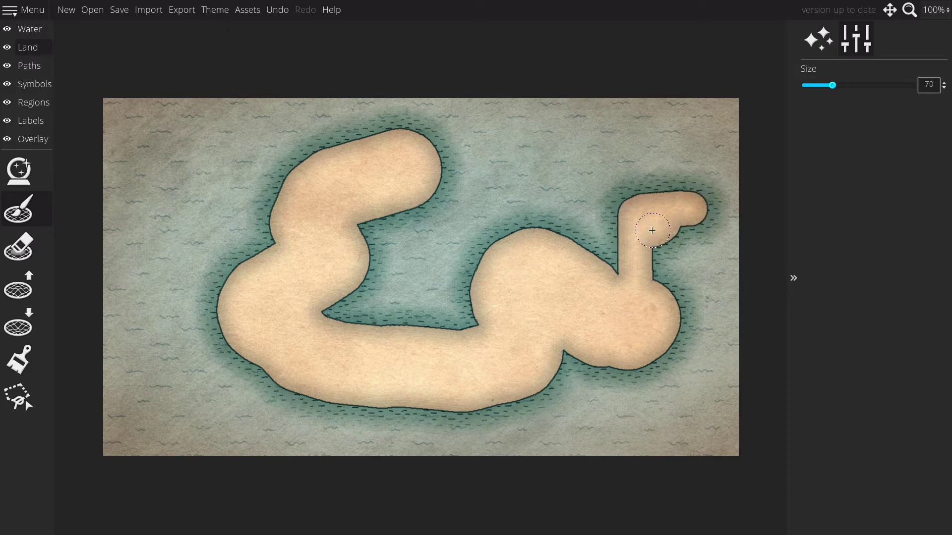
# - Fill in the landmass's central bay with land and paint a peninsula off its western end
pyautogui.click(438, 163)
pyautogui.moveTo(438, 163)
pyautogui.mouseDown()
pyautogui.moveTo(527, 201)
pyautogui.moveTo(546, 234)
pyautogui.moveTo(506, 246)
pyautogui.moveTo(415, 200)
pyautogui.moveTo(405, 206)
pyautogui.moveTo(519, 206)
pyautogui.moveTo(483, 189)
pyautogui.moveTo(462, 209)
pyautogui.moveTo(484, 247)
pyautogui.moveTo(378, 224)
pyautogui.moveTo(343, 278)
pyautogui.moveTo(292, 317)
pyautogui.moveTo(410, 305)
pyautogui.moveTo(432, 316)
pyautogui.moveTo(471, 313)
pyautogui.moveTo(347, 312)
pyautogui.moveTo(405, 247)
pyautogui.moveTo(486, 259)
pyautogui.moveTo(434, 257)
pyautogui.moveTo(494, 284)
pyautogui.moveTo(396, 280)
pyautogui.mouseUp()
pyautogui.moveTo(497, 221)
pyautogui.mouseDown()
pyautogui.moveTo(462, 255)
pyautogui.moveTo(475, 281)
pyautogui.moveTo(387, 269)
pyautogui.mouseUp()
pyautogui.moveTo(221, 308)
pyautogui.mouseDown()
pyautogui.moveTo(203, 343)
pyautogui.moveTo(146, 358)
pyautogui.moveTo(162, 306)
pyautogui.moveTo(145, 264)
pyautogui.moveTo(170, 257)
pyautogui.moveTo(158, 333)
pyautogui.moveTo(187, 341)
pyautogui.moveTo(240, 294)
pyautogui.moveTo(287, 273)
pyautogui.moveTo(326, 276)
pyautogui.mouseUp()
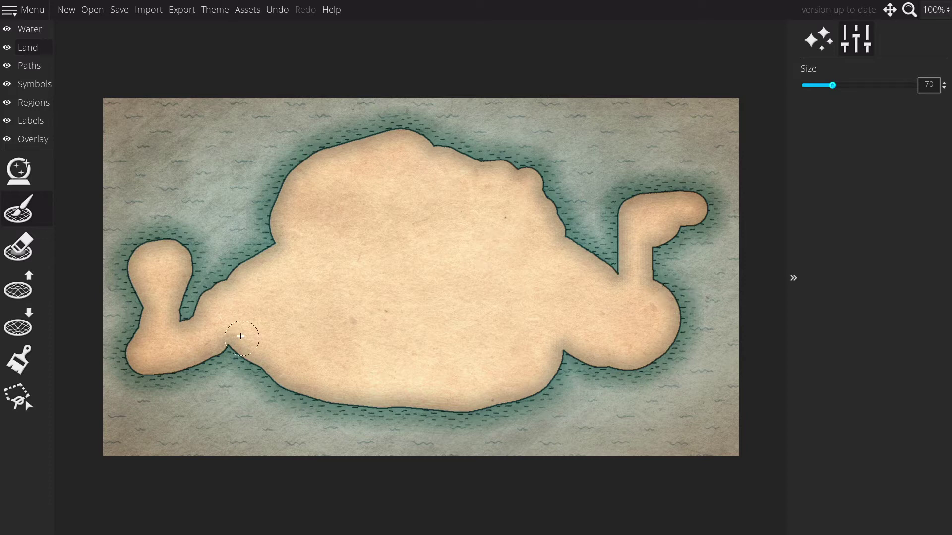
# - Roughen the northwestern coast with the Lower Landmass tool at brush size 42 and roughness 1.55
pyautogui.click(15, 338)
pyautogui.click(19, 289)
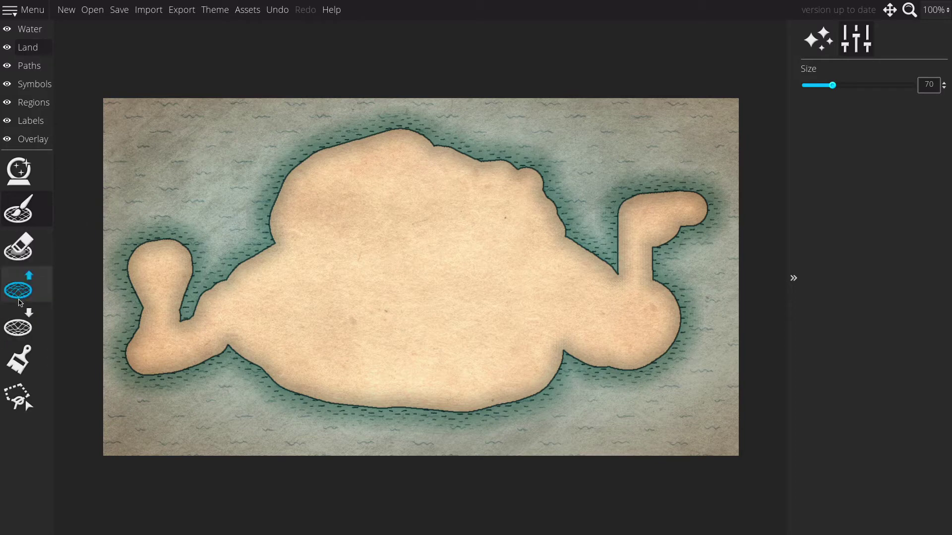
pyautogui.click(20, 329)
pyautogui.scroll(5, 236, 216)
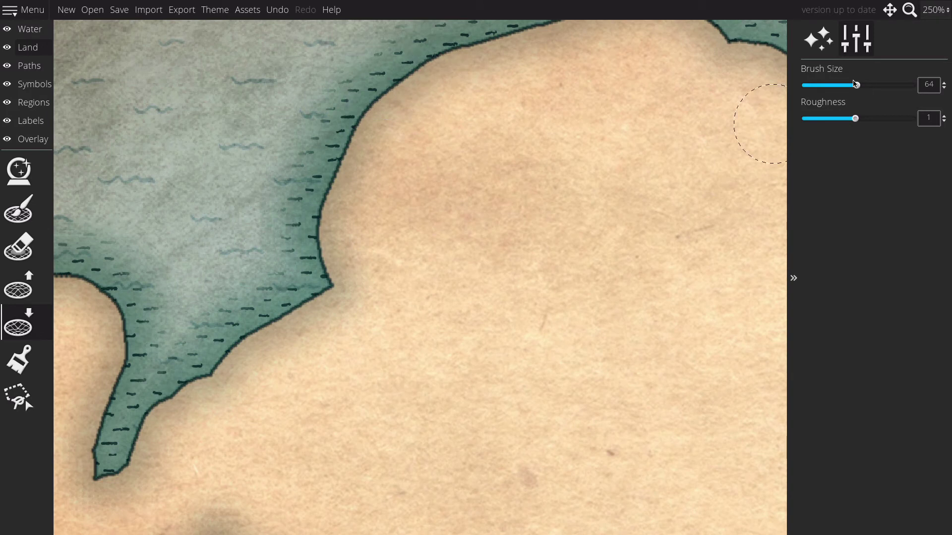
pyautogui.click(854, 119)
pyautogui.moveTo(854, 119); pyautogui.dragTo(868, 119)
pyautogui.moveTo(856, 86); pyautogui.dragTo(837, 85)
pyautogui.moveTo(434, 57)
pyautogui.mouseDown()
pyautogui.moveTo(439, 65)
pyautogui.moveTo(395, 86)
pyautogui.mouseUp()
pyautogui.moveTo(387, 90)
pyautogui.mouseDown()
pyautogui.moveTo(337, 154)
pyautogui.moveTo(360, 150)
pyautogui.moveTo(315, 226)
pyautogui.moveTo(318, 267)
pyautogui.mouseUp()
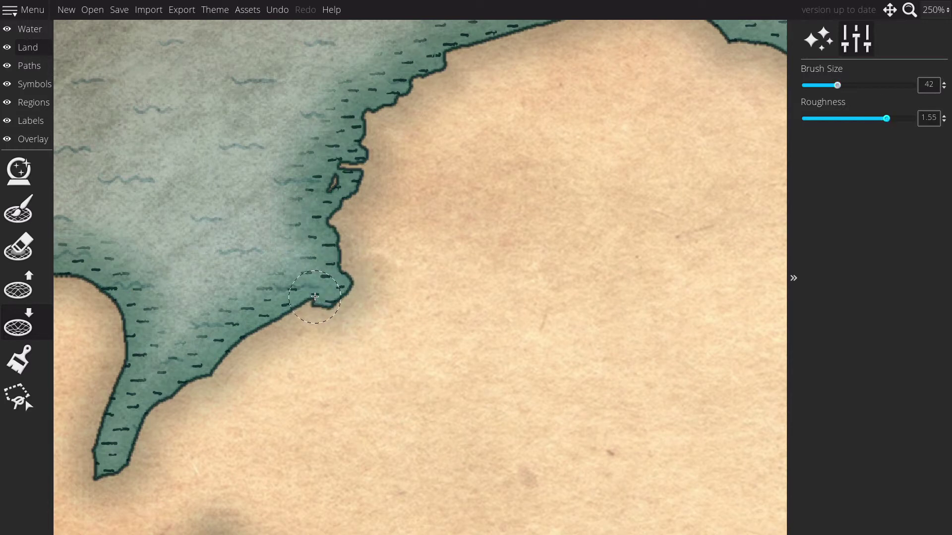
# - Carve ragged edges around the western peninsula and the start of the southwestern coast, adjusting the roughness to 1.49
pyautogui.click(820, 85)
pyautogui.moveTo(310, 300)
pyautogui.mouseDown()
pyautogui.moveTo(249, 345)
pyautogui.moveTo(290, 327)
pyautogui.moveTo(207, 386)
pyautogui.mouseUp()
pyautogui.scroll(4, 214, 380)
pyautogui.moveTo(376, 248)
pyautogui.mouseDown()
pyautogui.moveTo(258, 357)
pyautogui.moveTo(221, 331)
pyautogui.moveTo(246, 290)
pyautogui.moveTo(260, 223)
pyautogui.moveTo(238, 163)
pyautogui.moveTo(147, 162)
pyautogui.moveTo(130, 213)
pyautogui.moveTo(154, 357)
pyautogui.moveTo(136, 397)
pyautogui.moveTo(143, 452)
pyautogui.moveTo(208, 471)
pyautogui.moveTo(283, 461)
pyautogui.moveTo(352, 426)
pyautogui.mouseUp()
pyautogui.moveTo(891, 122); pyautogui.dragTo(827, 119)
pyautogui.moveTo(386, 397)
pyautogui.mouseDown()
pyautogui.moveTo(347, 414)
pyautogui.moveTo(367, 404)
pyautogui.moveTo(436, 436)
pyautogui.mouseUp()
pyautogui.click(873, 119)
pyautogui.moveTo(645, 461); pyautogui.dragTo(569, 362)
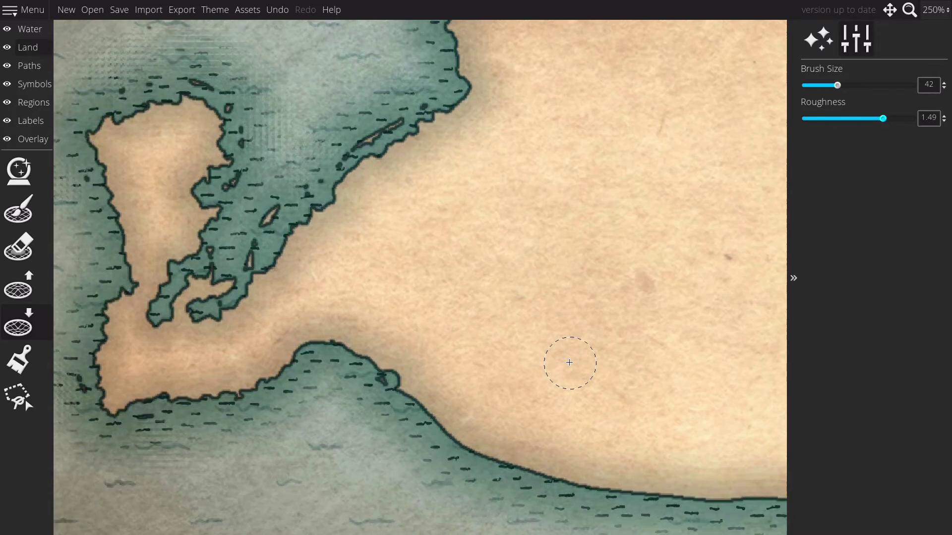
# - Set the roughness to 2 and carve the southern and southeastern coasts into jagged shoreline with small offshore islands
pyautogui.moveTo(873, 119); pyautogui.dragTo(912, 119)
pyautogui.moveTo(342, 317)
pyautogui.mouseDown()
pyautogui.moveTo(447, 401)
pyautogui.moveTo(536, 404)
pyautogui.moveTo(640, 432)
pyautogui.moveTo(620, 422)
pyautogui.moveTo(649, 422)
pyautogui.mouseUp()
pyautogui.moveTo(648, 423)
pyautogui.mouseDown()
pyautogui.moveTo(489, 371)
pyautogui.moveTo(562, 384)
pyautogui.moveTo(514, 386)
pyautogui.moveTo(647, 401)
pyautogui.moveTo(677, 387)
pyautogui.moveTo(717, 389)
pyautogui.moveTo(514, 377)
pyautogui.moveTo(600, 364)
pyautogui.moveTo(535, 371)
pyautogui.moveTo(530, 402)
pyautogui.moveTo(583, 406)
pyautogui.moveTo(617, 398)
pyautogui.moveTo(548, 406)
pyautogui.moveTo(713, 365)
pyautogui.moveTo(540, 353)
pyautogui.moveTo(582, 328)
pyautogui.moveTo(617, 247)
pyautogui.moveTo(649, 240)
pyautogui.moveTo(650, 268)
pyautogui.mouseUp()
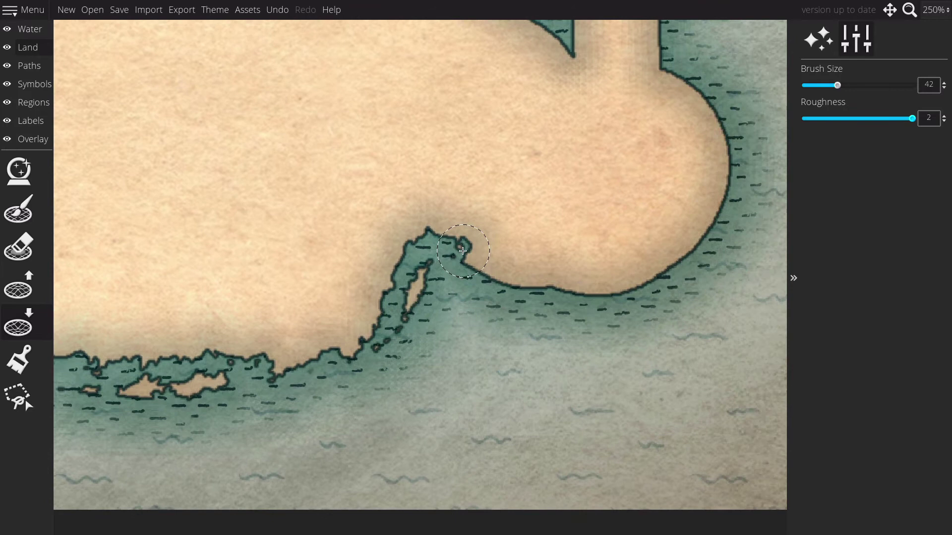
pyautogui.moveTo(463, 251)
pyautogui.mouseDown()
pyautogui.moveTo(575, 290)
pyautogui.moveTo(649, 257)
pyautogui.moveTo(694, 188)
pyautogui.moveTo(714, 233)
pyautogui.moveTo(694, 238)
pyautogui.moveTo(660, 208)
pyautogui.moveTo(634, 219)
pyautogui.moveTo(632, 233)
pyautogui.moveTo(679, 179)
pyautogui.moveTo(692, 146)
pyautogui.mouseUp()
# - Reduce the brush size to 34 and roughen the eastern and northeastern coasts
pyautogui.scroll(-5, 713, 233)
pyautogui.scroll(4, 634, 219)
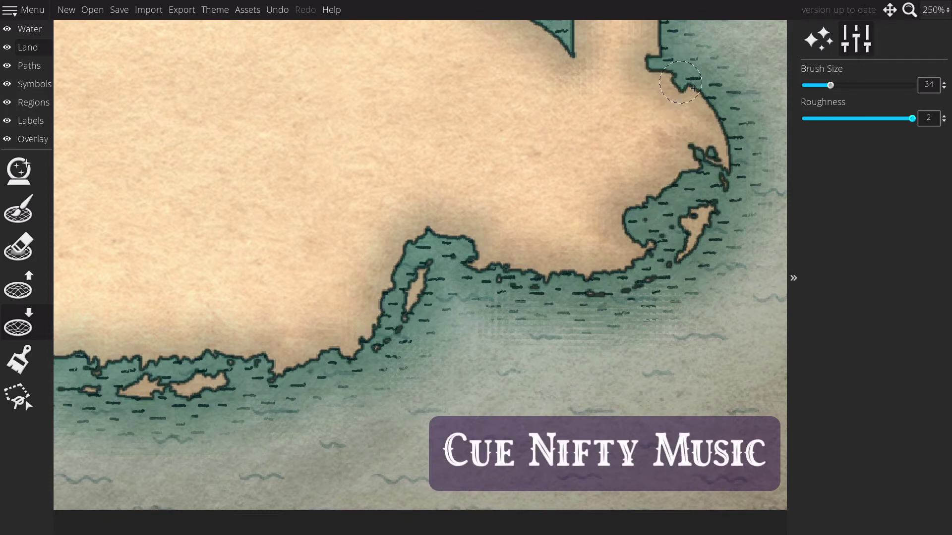
pyautogui.moveTo(648, 52)
pyautogui.mouseDown()
pyautogui.moveTo(543, 241)
pyautogui.moveTo(560, 184)
pyautogui.moveTo(614, 119)
pyautogui.moveTo(575, 163)
pyautogui.moveTo(665, 85)
pyautogui.moveTo(644, 126)
pyautogui.moveTo(704, 136)
pyautogui.mouseUp()
pyautogui.moveTo(694, 60)
pyautogui.mouseDown()
pyautogui.moveTo(644, 133)
pyautogui.moveTo(545, 130)
pyautogui.moveTo(446, 148)
pyautogui.moveTo(426, 198)
pyautogui.moveTo(422, 268)
pyautogui.moveTo(334, 269)
pyautogui.moveTo(392, 317)
pyautogui.moveTo(354, 322)
pyautogui.moveTo(293, 150)
pyautogui.moveTo(244, 131)
pyautogui.moveTo(322, 144)
pyautogui.moveTo(352, 191)
pyautogui.moveTo(223, 134)
pyautogui.moveTo(253, 132)
pyautogui.moveTo(277, 181)
pyautogui.moveTo(265, 145)
pyautogui.mouseUp()
pyautogui.press('Left')
pyautogui.press('Up')
pyautogui.press('Left')
pyautogui.press('Up')
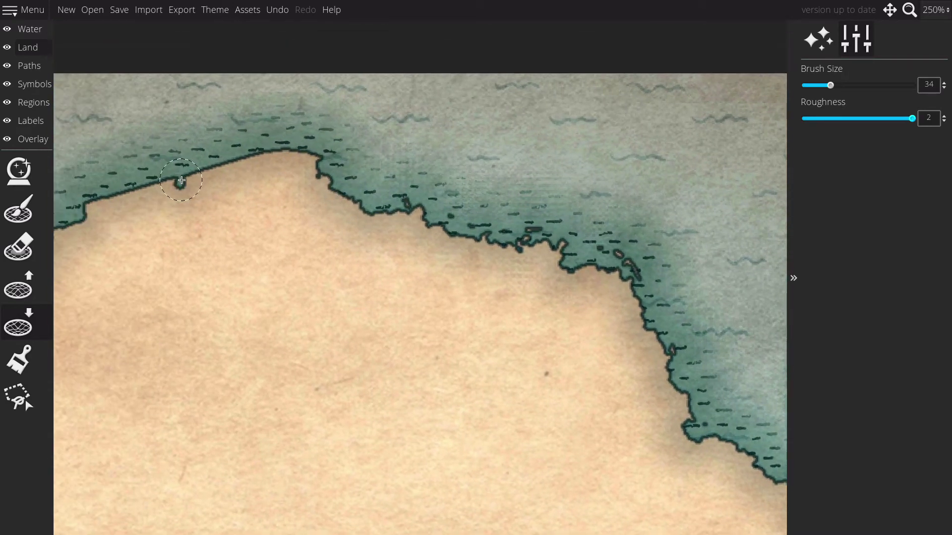
# - Roughen the remaining northern coast and carve a ragged bay with tiny islets into its northwestern part
pyautogui.moveTo(181, 193)
pyautogui.mouseDown()
pyautogui.moveTo(312, 158)
pyautogui.moveTo(253, 158)
pyautogui.moveTo(115, 201)
pyautogui.moveTo(190, 203)
pyautogui.moveTo(128, 266)
pyautogui.moveTo(93, 253)
pyautogui.moveTo(113, 223)
pyautogui.moveTo(109, 255)
pyautogui.moveTo(132, 215)
pyautogui.moveTo(156, 228)
pyautogui.moveTo(125, 257)
pyautogui.moveTo(176, 194)
pyautogui.moveTo(109, 213)
pyautogui.mouseUp()
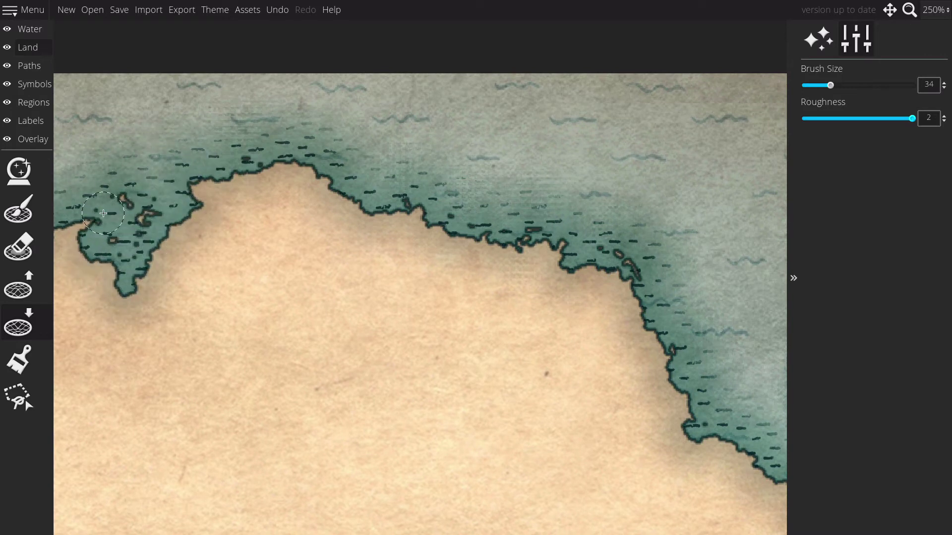
pyautogui.press('Left')
pyautogui.press('Down')
pyautogui.moveTo(302, 191)
pyautogui.mouseDown()
pyautogui.moveTo(331, 209)
pyautogui.moveTo(268, 227)
pyautogui.moveTo(271, 247)
pyautogui.moveTo(327, 230)
pyautogui.moveTo(310, 205)
pyautogui.moveTo(291, 224)
pyautogui.moveTo(301, 263)
pyautogui.moveTo(283, 239)
pyautogui.moveTo(288, 296)
pyautogui.moveTo(325, 282)
pyautogui.moveTo(308, 243)
pyautogui.moveTo(307, 266)
pyautogui.mouseUp()
pyautogui.press('Right')
pyautogui.press('Down')
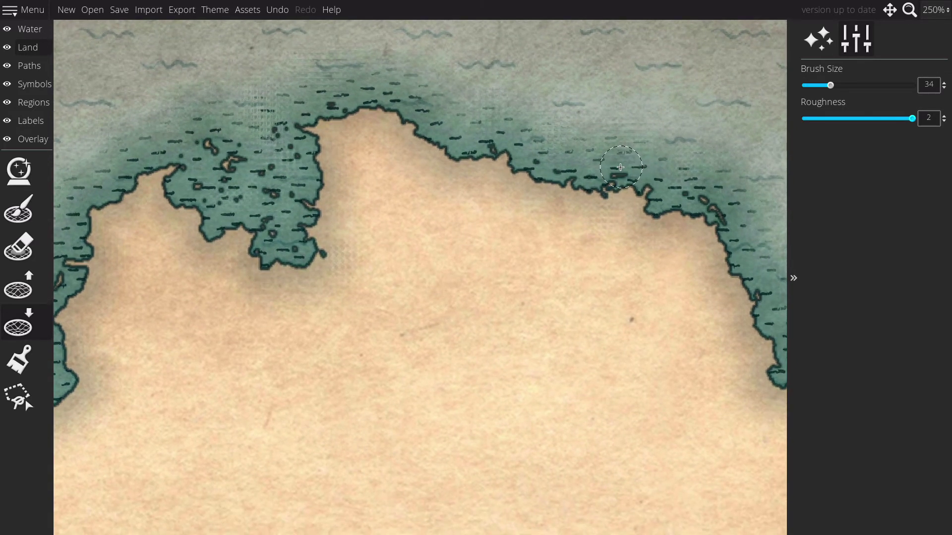
pyautogui.scroll(-6, 620, 167)
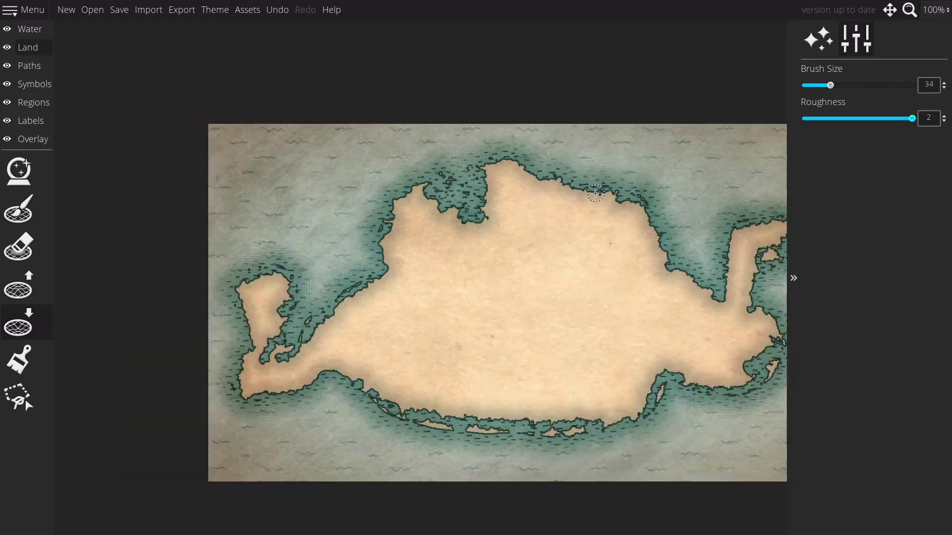
pyautogui.press('Right')
pyautogui.press('Down')
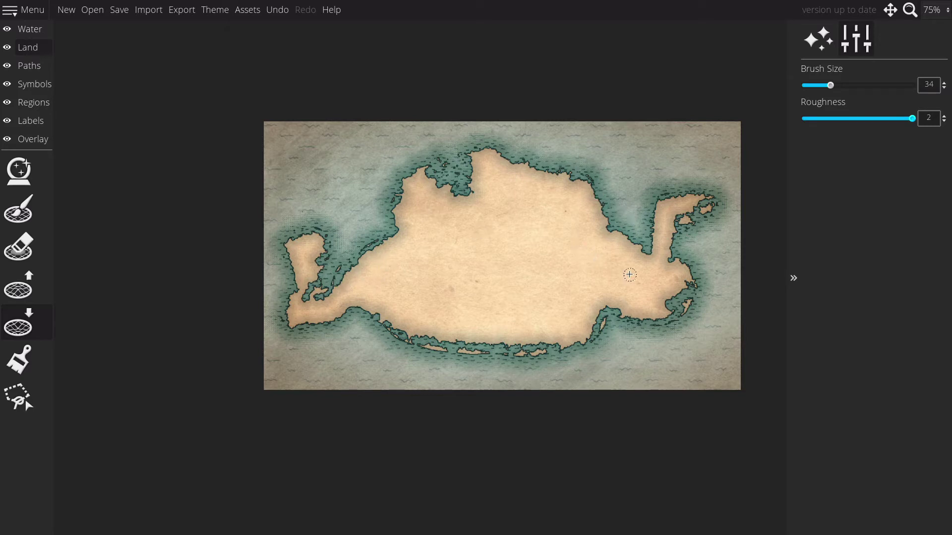
pyautogui.scroll(1, 662, 205)
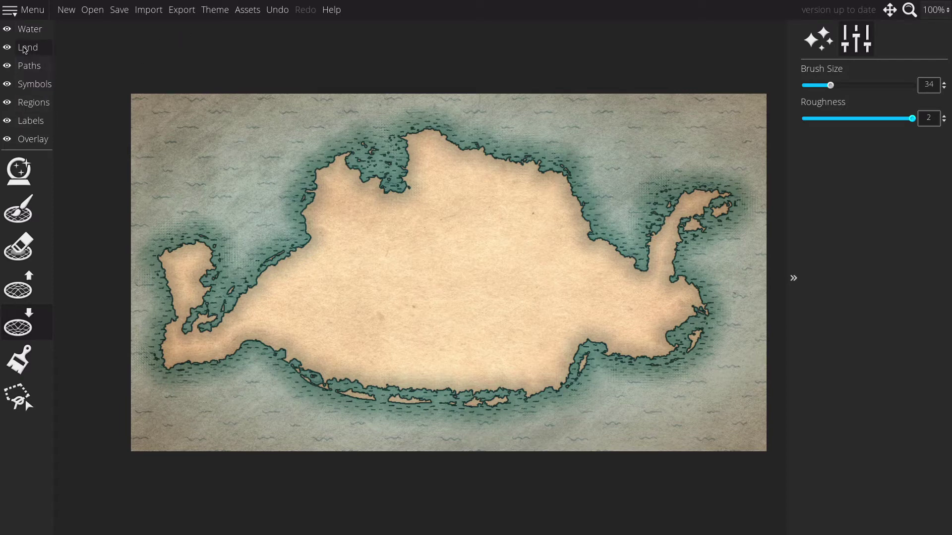
# - Add dark brown 543f24 as a custom ground colour and set the ground brush opacity to 0.18
pyautogui.click(18, 374)
pyautogui.click(21, 361)
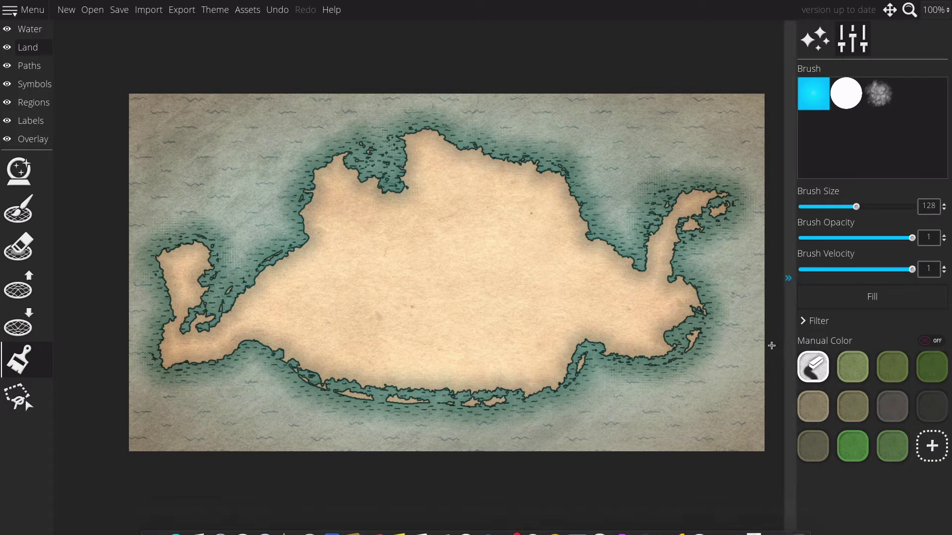
pyautogui.click(931, 448)
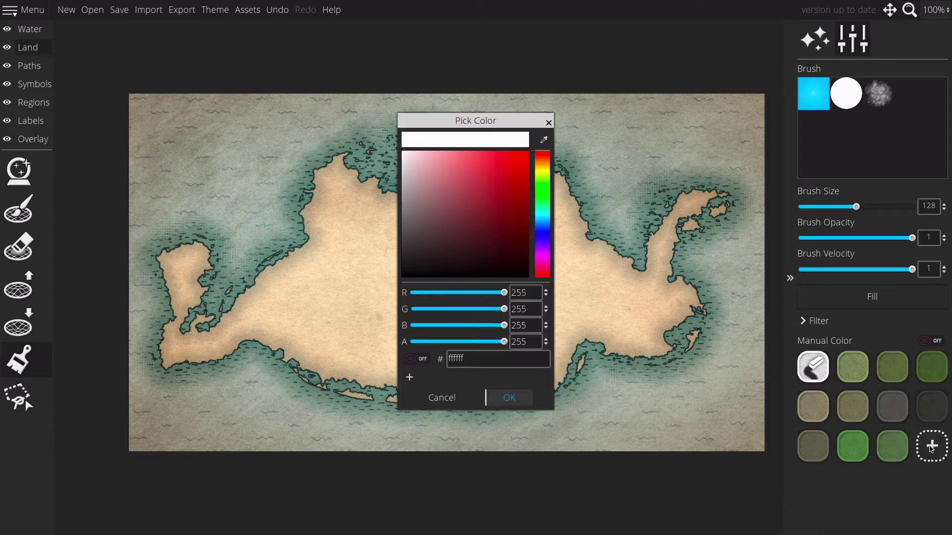
pyautogui.click(543, 161)
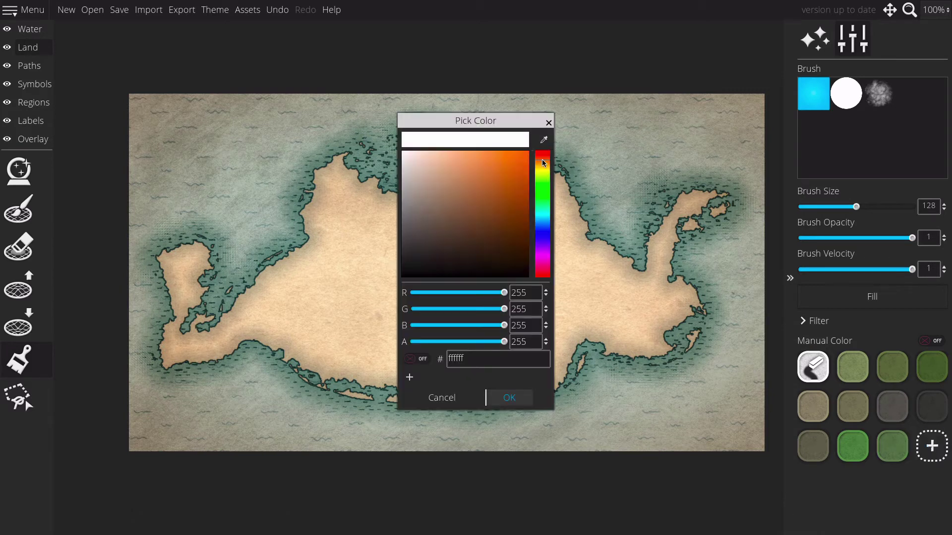
pyautogui.moveTo(509, 173); pyautogui.dragTo(473, 235)
pyautogui.click(543, 164)
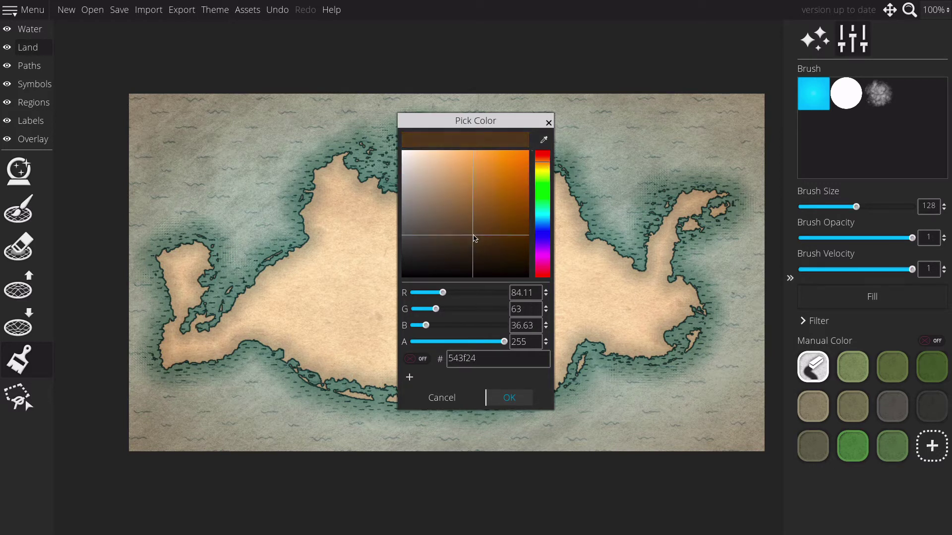
pyautogui.click(509, 398)
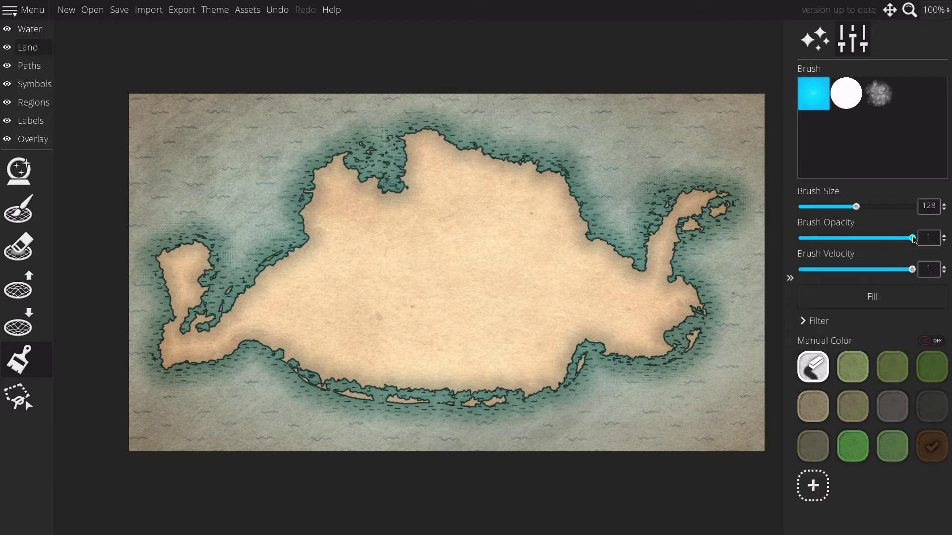
pyautogui.moveTo(914, 239); pyautogui.dragTo(824, 240)
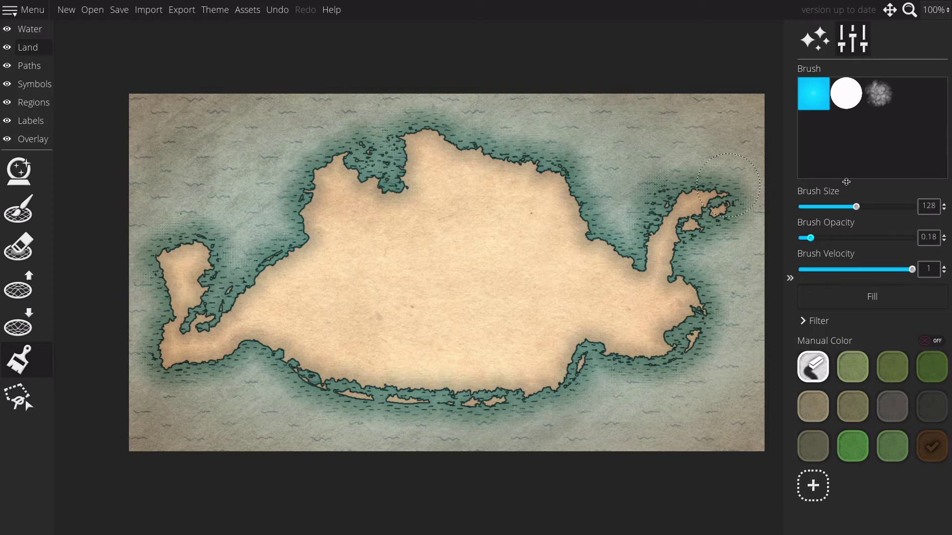
pyautogui.press('Left')
pyautogui.press('Down')
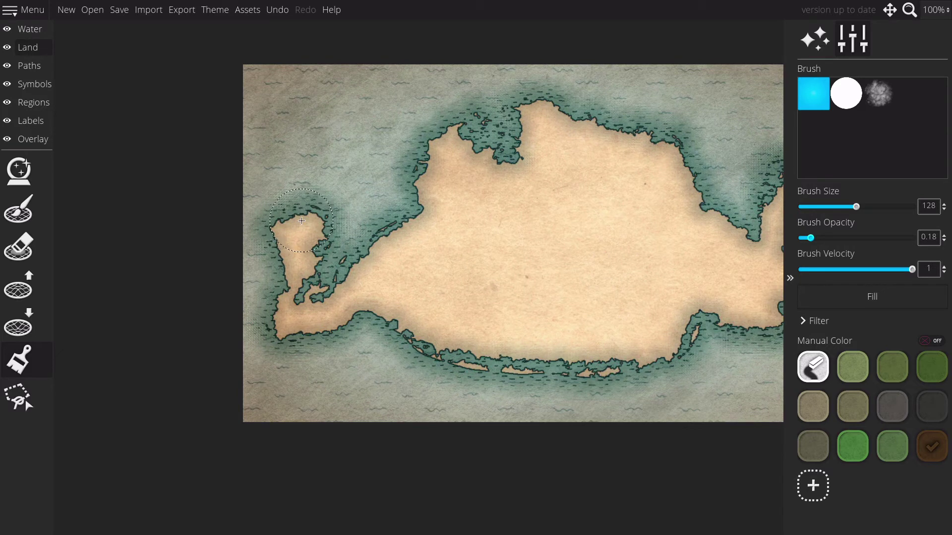
pyautogui.moveTo(300, 221); pyautogui.dragTo(299, 274)
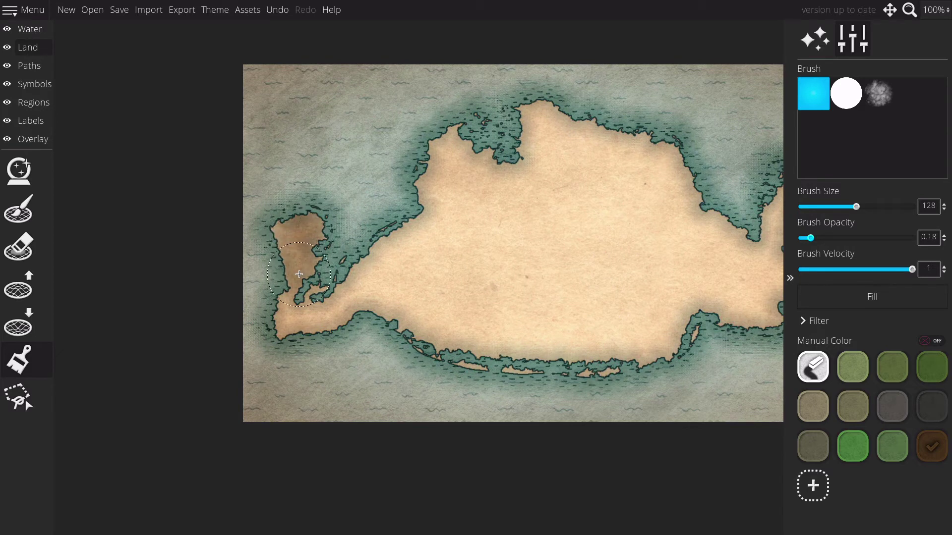
pyautogui.hotkey('ctrl', 'z')
# - Reduce the brush size to 28 and paint brown shading down the western peninsula and up the adjoining northwestern coast
pyautogui.press('[')
pyautogui.press('[')
pyautogui.press('[')
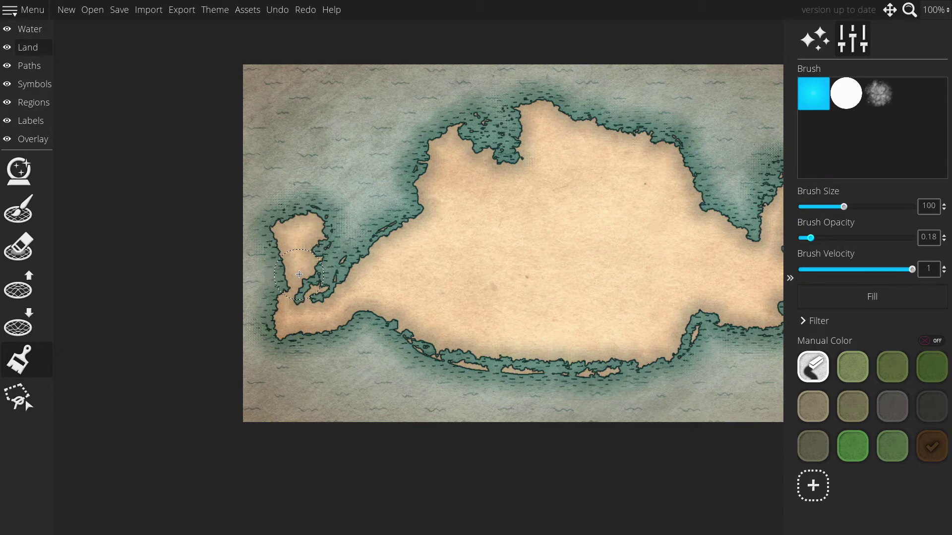
pyautogui.press('[')
pyautogui.press('[')
pyautogui.press('[')
pyautogui.press('[')
pyautogui.press('[')
pyautogui.press('[')
pyautogui.press('[')
pyautogui.press('[')
pyautogui.press('[')
pyautogui.press('[')
pyautogui.moveTo(293, 254); pyautogui.dragTo(298, 234)
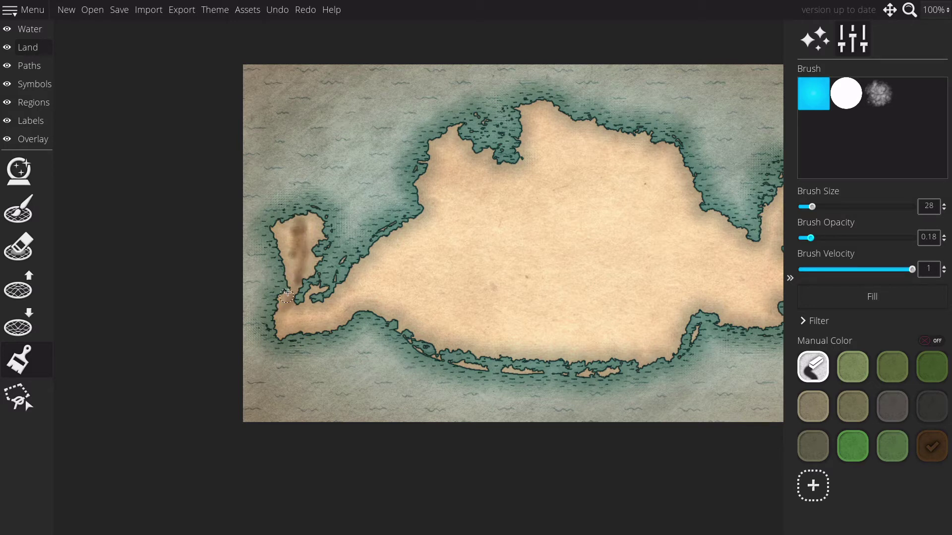
pyautogui.moveTo(349, 302); pyautogui.dragTo(287, 320)
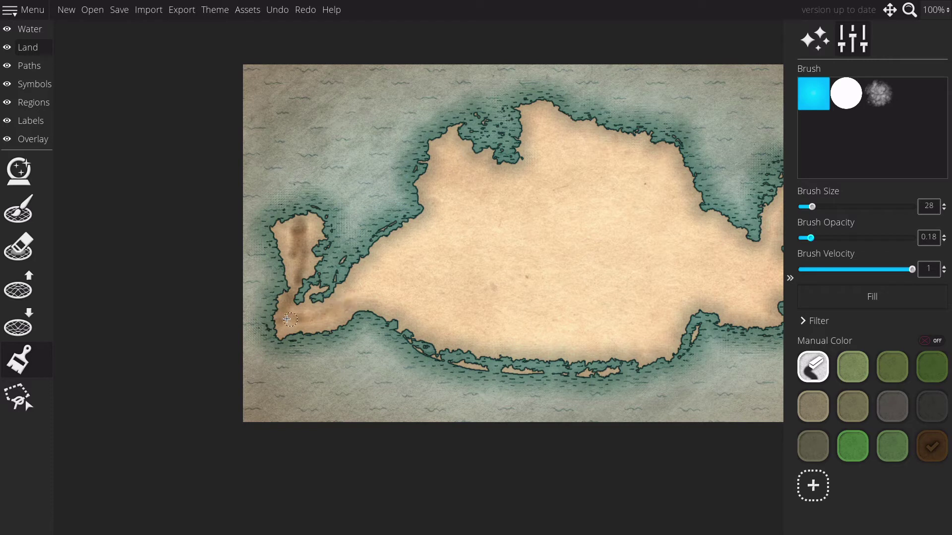
pyautogui.moveTo(337, 302)
pyautogui.mouseDown()
pyautogui.moveTo(425, 230)
pyautogui.moveTo(372, 272)
pyautogui.moveTo(403, 231)
pyautogui.mouseUp()
# - Paint a dark brown mountain band across the middle of the landmass at brush size 44, and shade the northeastern peninsula at size 40
pyautogui.scroll(3, 404, 231)
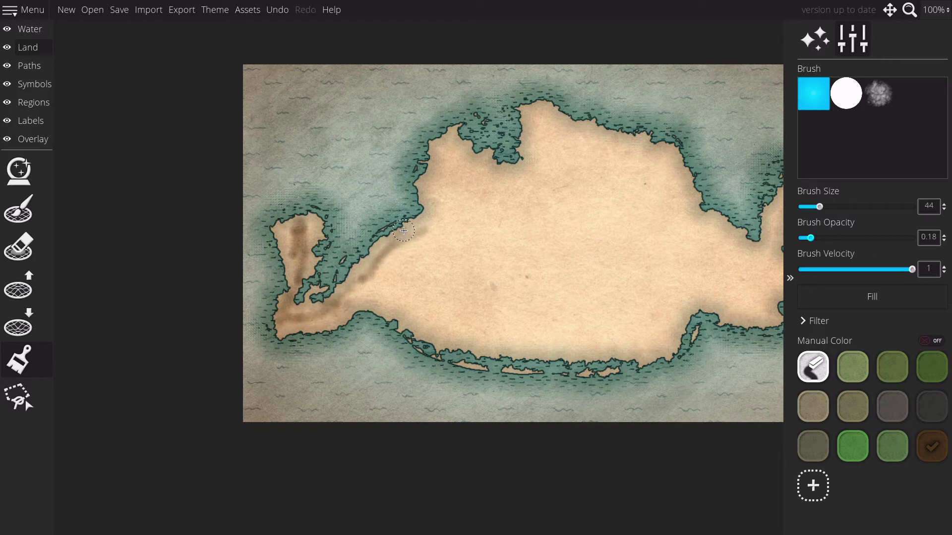
pyautogui.moveTo(368, 297)
pyautogui.mouseDown()
pyautogui.moveTo(447, 211)
pyautogui.moveTo(449, 225)
pyautogui.moveTo(494, 235)
pyautogui.moveTo(626, 218)
pyautogui.moveTo(573, 215)
pyautogui.moveTo(544, 229)
pyautogui.moveTo(472, 236)
pyautogui.moveTo(447, 232)
pyautogui.moveTo(579, 233)
pyautogui.moveTo(632, 219)
pyautogui.moveTo(749, 277)
pyautogui.moveTo(662, 252)
pyautogui.moveTo(692, 256)
pyautogui.moveTo(662, 265)
pyautogui.moveTo(703, 278)
pyautogui.moveTo(661, 278)
pyautogui.moveTo(631, 268)
pyautogui.moveTo(674, 280)
pyautogui.moveTo(577, 243)
pyautogui.moveTo(624, 250)
pyautogui.moveTo(499, 221)
pyautogui.moveTo(483, 222)
pyautogui.moveTo(563, 241)
pyautogui.moveTo(360, 225)
pyautogui.moveTo(385, 215)
pyautogui.moveTo(467, 225)
pyautogui.moveTo(332, 246)
pyautogui.moveTo(443, 243)
pyautogui.moveTo(534, 223)
pyautogui.moveTo(626, 255)
pyautogui.moveTo(662, 284)
pyautogui.moveTo(684, 271)
pyautogui.moveTo(491, 220)
pyautogui.moveTo(377, 226)
pyautogui.moveTo(461, 213)
pyautogui.moveTo(703, 253)
pyautogui.mouseUp()
pyautogui.press('Right')
pyautogui.press(']')
pyautogui.press(']')
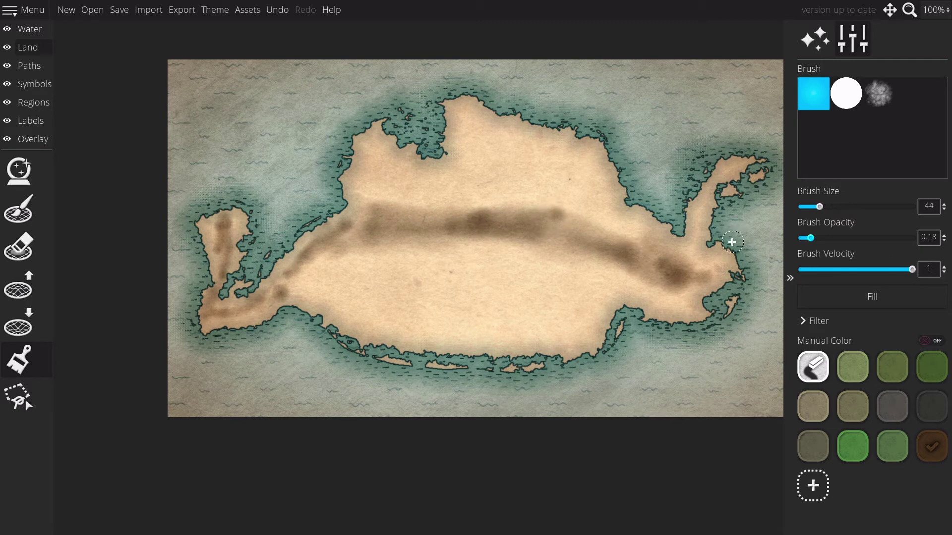
pyautogui.moveTo(689, 255); pyautogui.dragTo(698, 233)
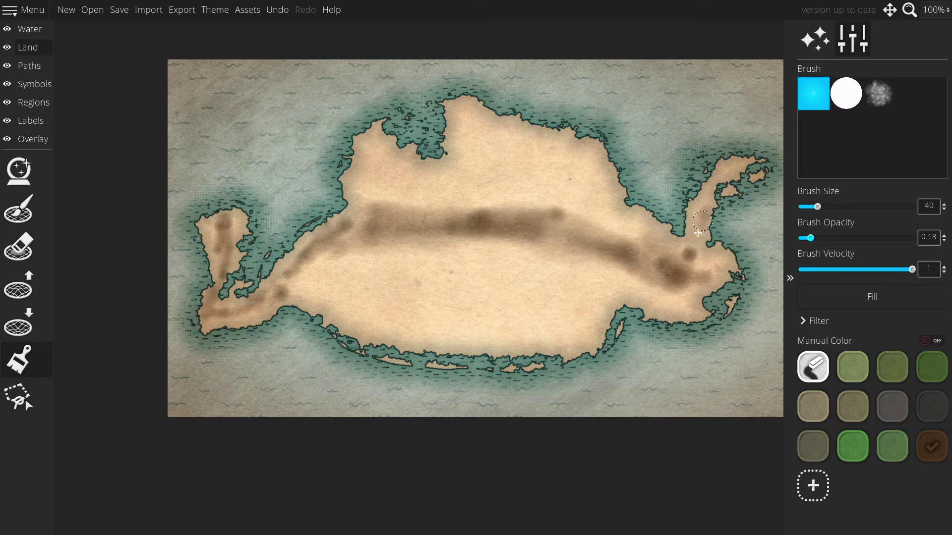
pyautogui.moveTo(722, 170)
pyautogui.mouseDown()
pyautogui.moveTo(711, 186)
pyautogui.moveTo(706, 244)
pyautogui.moveTo(680, 257)
pyautogui.moveTo(685, 299)
pyautogui.moveTo(695, 264)
pyautogui.moveTo(670, 261)
pyautogui.mouseUp()
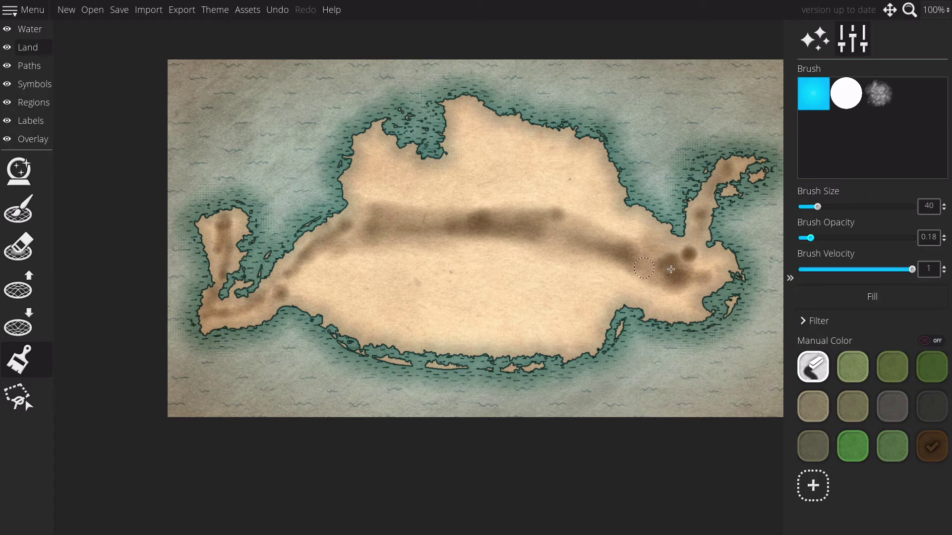
pyautogui.moveTo(699, 277)
pyautogui.mouseDown()
pyautogui.moveTo(679, 281)
pyautogui.moveTo(624, 243)
pyautogui.moveTo(556, 224)
pyautogui.mouseUp()
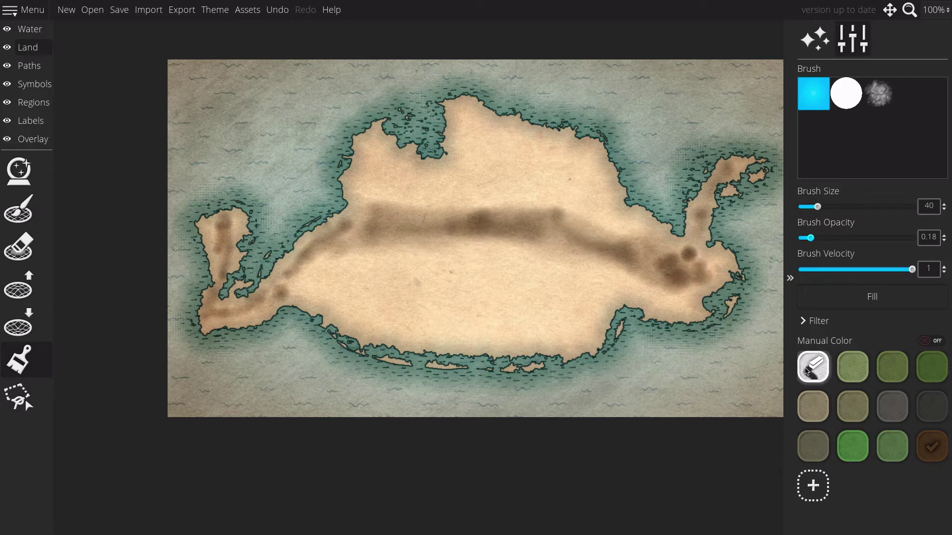
# - Paint medium green at brush size 68 over the plains south of the brown band and in patches across the northeast
pyautogui.click(892, 367)
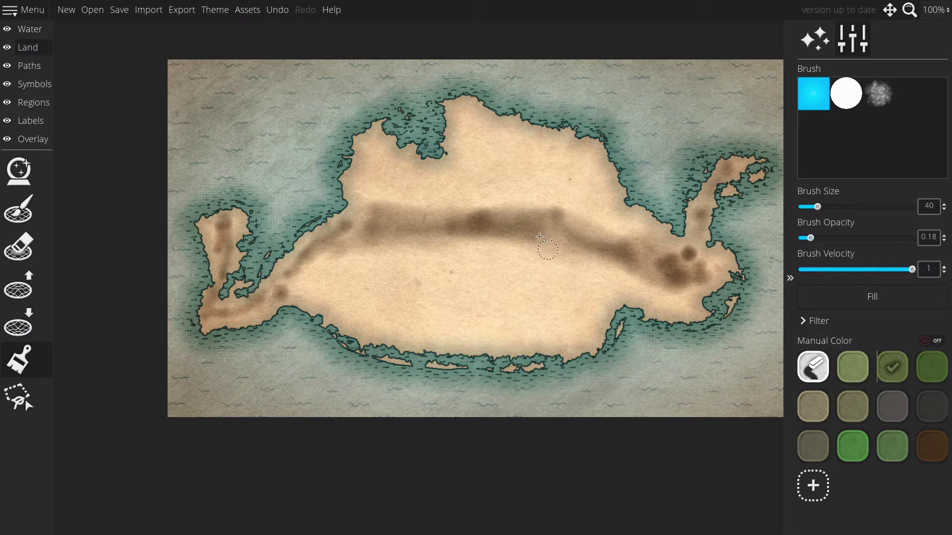
pyautogui.scroll(6, 524, 217)
pyautogui.scroll(1, 524, 217)
pyautogui.moveTo(578, 220)
pyautogui.mouseDown()
pyautogui.moveTo(586, 243)
pyautogui.moveTo(556, 241)
pyautogui.moveTo(565, 233)
pyautogui.moveTo(583, 242)
pyautogui.moveTo(562, 233)
pyautogui.moveTo(535, 294)
pyautogui.moveTo(500, 280)
pyautogui.moveTo(562, 277)
pyautogui.moveTo(543, 282)
pyautogui.moveTo(569, 261)
pyautogui.moveTo(457, 245)
pyautogui.moveTo(615, 282)
pyautogui.moveTo(435, 237)
pyautogui.moveTo(371, 264)
pyautogui.moveTo(551, 244)
pyautogui.moveTo(488, 251)
pyautogui.moveTo(447, 271)
pyautogui.moveTo(488, 272)
pyautogui.moveTo(314, 265)
pyautogui.moveTo(501, 259)
pyautogui.moveTo(270, 270)
pyautogui.moveTo(481, 298)
pyautogui.moveTo(662, 298)
pyautogui.moveTo(494, 288)
pyautogui.moveTo(349, 306)
pyautogui.moveTo(353, 319)
pyautogui.moveTo(595, 342)
pyautogui.moveTo(604, 317)
pyautogui.moveTo(570, 295)
pyautogui.moveTo(441, 333)
pyautogui.moveTo(530, 302)
pyautogui.moveTo(389, 274)
pyautogui.moveTo(424, 264)
pyautogui.moveTo(350, 259)
pyautogui.moveTo(328, 275)
pyautogui.moveTo(548, 287)
pyautogui.moveTo(307, 309)
pyautogui.moveTo(535, 335)
pyautogui.moveTo(606, 309)
pyautogui.moveTo(542, 285)
pyautogui.moveTo(659, 298)
pyautogui.moveTo(387, 288)
pyautogui.moveTo(354, 319)
pyautogui.moveTo(413, 332)
pyautogui.moveTo(571, 329)
pyautogui.moveTo(509, 307)
pyautogui.mouseUp()
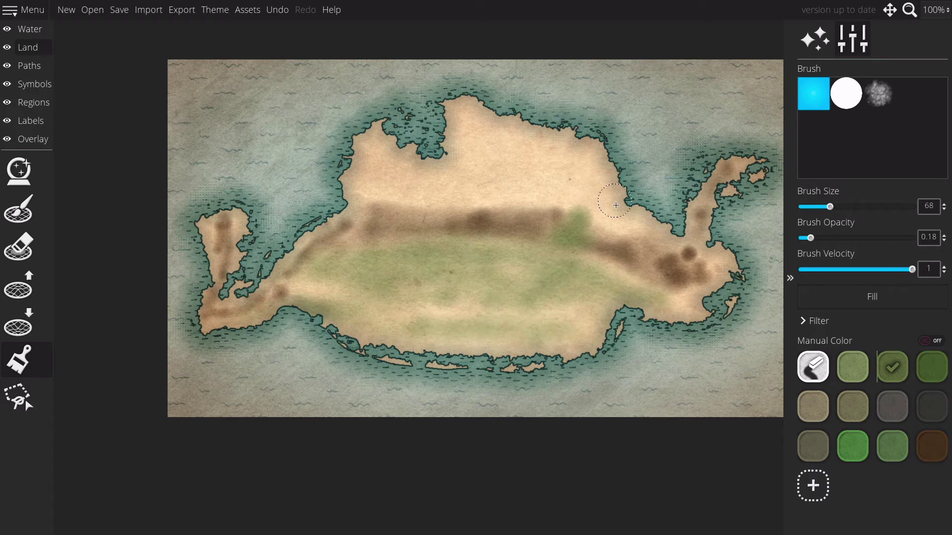
pyautogui.moveTo(614, 203); pyautogui.dragTo(615, 207)
pyautogui.moveTo(568, 186)
pyautogui.mouseDown()
pyautogui.moveTo(550, 143)
pyautogui.moveTo(421, 118)
pyautogui.moveTo(511, 100)
pyautogui.moveTo(520, 152)
pyautogui.moveTo(572, 132)
pyautogui.moveTo(585, 145)
pyautogui.moveTo(542, 137)
pyautogui.mouseUp()
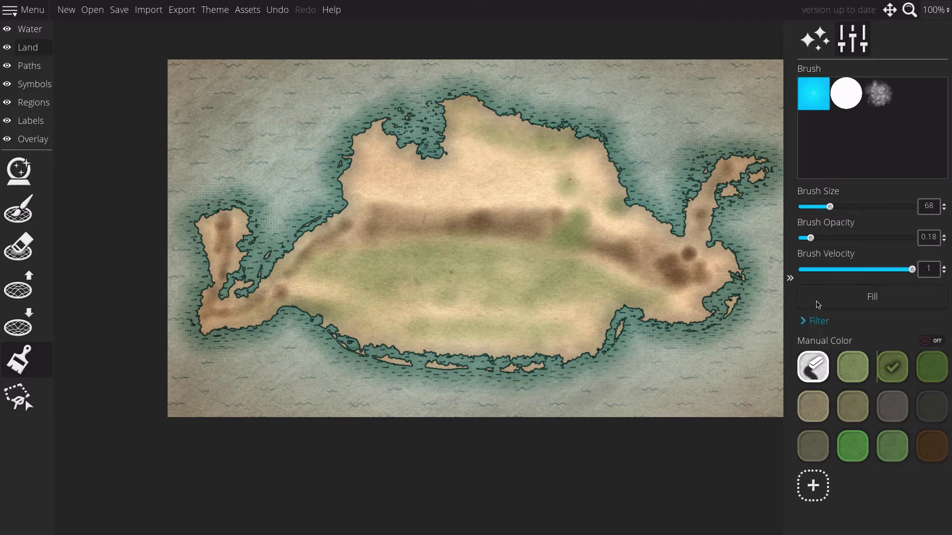
# - Paint light green over the northern lands and along the edges of the central brown band
pyautogui.click(847, 358)
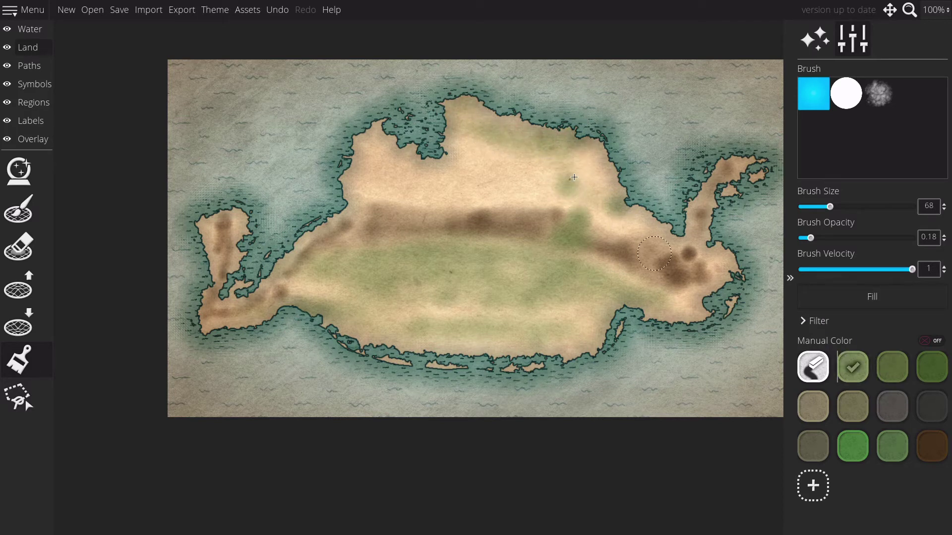
pyautogui.moveTo(466, 104)
pyautogui.mouseDown()
pyautogui.moveTo(457, 142)
pyautogui.moveTo(657, 164)
pyautogui.moveTo(349, 178)
pyautogui.moveTo(369, 163)
pyautogui.moveTo(362, 148)
pyautogui.moveTo(420, 182)
pyautogui.moveTo(359, 168)
pyautogui.moveTo(333, 177)
pyautogui.moveTo(510, 168)
pyautogui.moveTo(643, 229)
pyautogui.moveTo(593, 217)
pyautogui.moveTo(626, 197)
pyautogui.moveTo(521, 170)
pyautogui.moveTo(616, 186)
pyautogui.moveTo(520, 184)
pyautogui.moveTo(539, 179)
pyautogui.moveTo(394, 199)
pyautogui.moveTo(468, 201)
pyautogui.moveTo(514, 169)
pyautogui.moveTo(494, 183)
pyautogui.moveTo(594, 162)
pyautogui.moveTo(464, 159)
pyautogui.moveTo(372, 179)
pyautogui.moveTo(555, 205)
pyautogui.moveTo(635, 305)
pyautogui.moveTo(662, 308)
pyautogui.moveTo(669, 326)
pyautogui.moveTo(701, 287)
pyautogui.moveTo(740, 264)
pyautogui.moveTo(725, 265)
pyautogui.moveTo(705, 238)
pyautogui.moveTo(646, 247)
pyautogui.moveTo(587, 187)
pyautogui.moveTo(523, 190)
pyautogui.moveTo(582, 170)
pyautogui.moveTo(454, 159)
pyautogui.moveTo(684, 275)
pyautogui.moveTo(570, 181)
pyautogui.moveTo(624, 168)
pyautogui.mouseUp()
pyautogui.moveTo(508, 156)
pyautogui.mouseDown()
pyautogui.moveTo(416, 152)
pyautogui.moveTo(510, 149)
pyautogui.moveTo(483, 309)
pyautogui.moveTo(663, 290)
pyautogui.moveTo(513, 287)
pyautogui.moveTo(564, 264)
pyautogui.mouseUp()
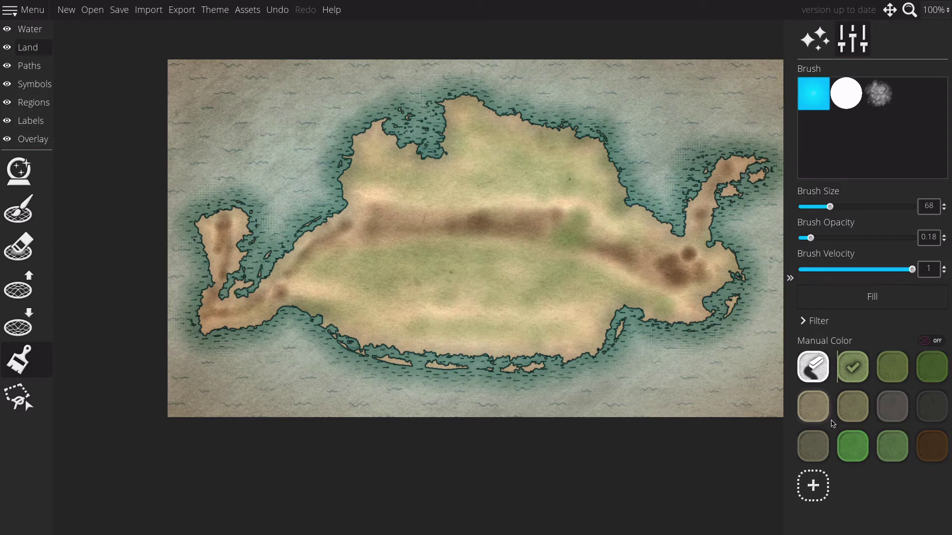
# - Lighten the custom dark brown to 9a7547 in the colour picker, close it, and select the cloudy textured brush
pyautogui.click(930, 449)
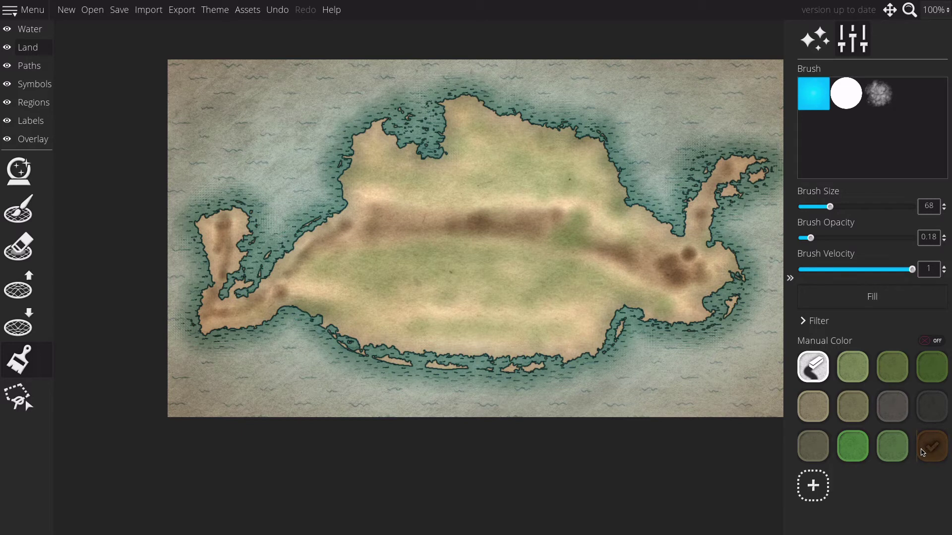
pyautogui.click(809, 488)
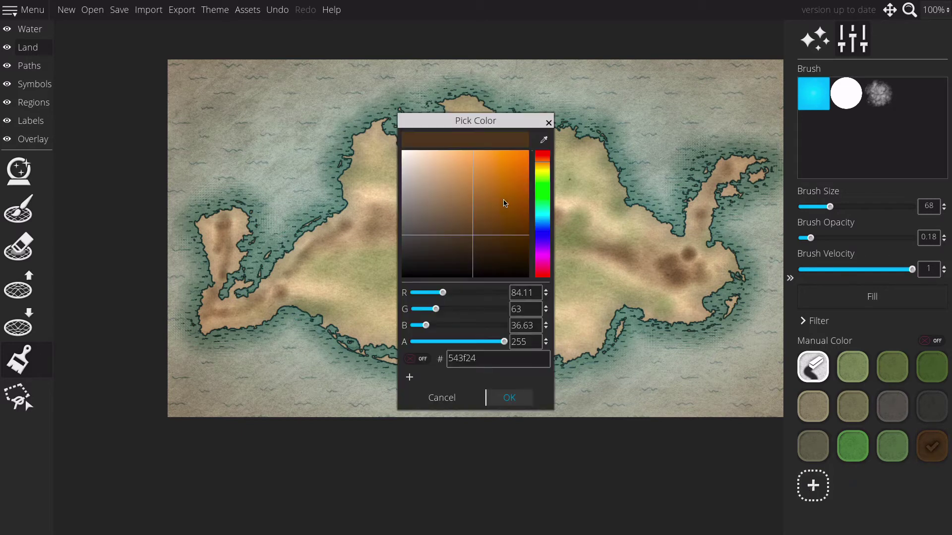
pyautogui.click(472, 221)
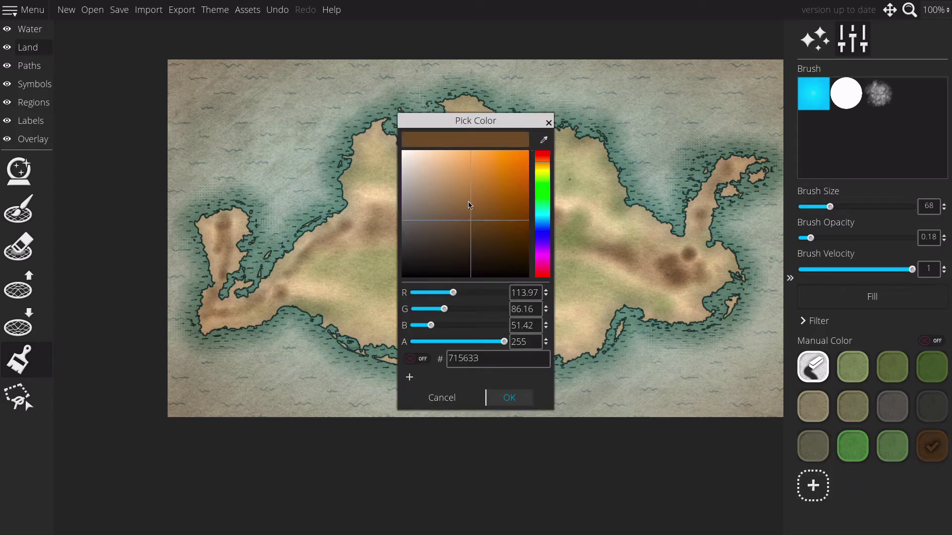
pyautogui.click(469, 199)
pyautogui.click(550, 122)
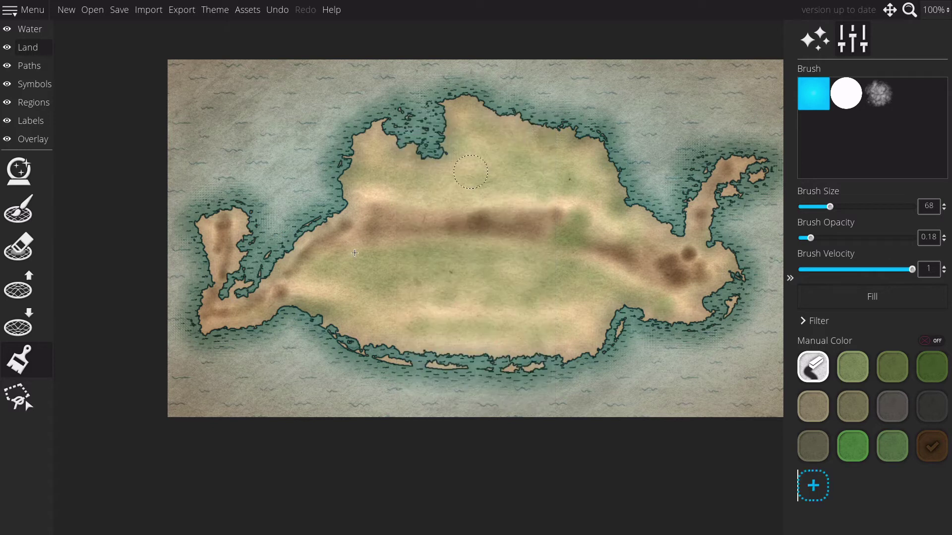
pyautogui.click(876, 98)
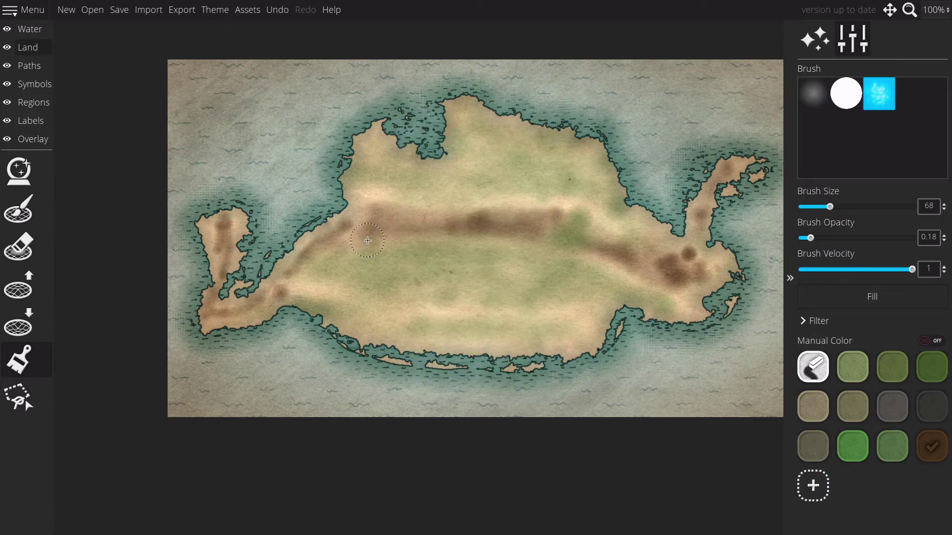
pyautogui.moveTo(367, 240); pyautogui.dragTo(495, 234)
pyautogui.hotkey('ctrl', 'z')
pyautogui.moveTo(905, 272); pyautogui.dragTo(913, 272)
pyautogui.click(944, 267)
pyautogui.moveTo(375, 239)
pyautogui.mouseDown()
pyautogui.moveTo(496, 247)
pyautogui.moveTo(382, 237)
pyautogui.moveTo(531, 232)
pyautogui.moveTo(391, 241)
pyautogui.moveTo(499, 250)
pyautogui.mouseUp()
pyautogui.hotkey('ctrl', 'z')
pyautogui.hotkey('ctrl', 'z')
# - Add the brown 9a7547 with reduced alpha as a custom ground colour and paint foothills along both sides of the central mountain band
pyautogui.click(813, 486)
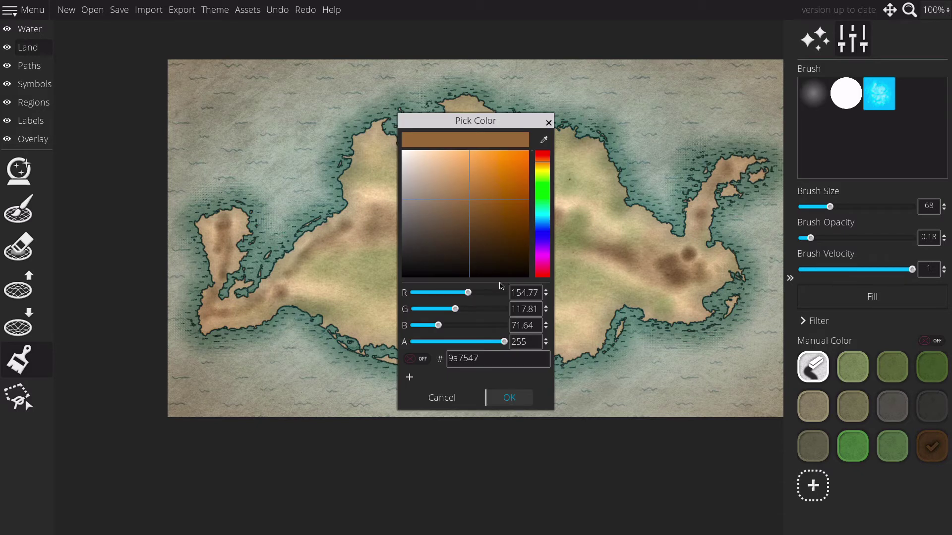
pyautogui.moveTo(505, 344); pyautogui.dragTo(453, 342)
pyautogui.click(510, 398)
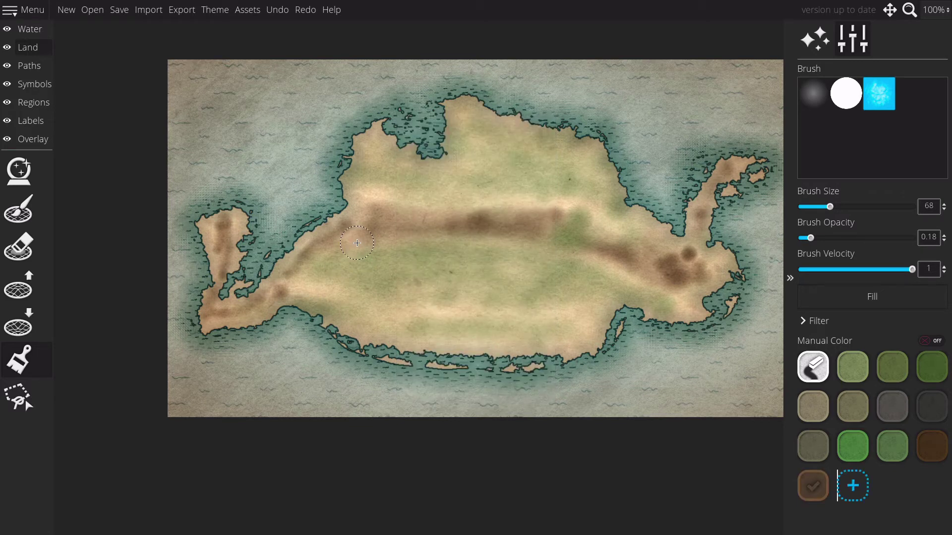
pyautogui.moveTo(357, 243)
pyautogui.mouseDown()
pyautogui.moveTo(491, 244)
pyautogui.moveTo(456, 254)
pyautogui.moveTo(525, 268)
pyautogui.moveTo(606, 256)
pyautogui.moveTo(559, 259)
pyautogui.moveTo(642, 260)
pyautogui.mouseUp()
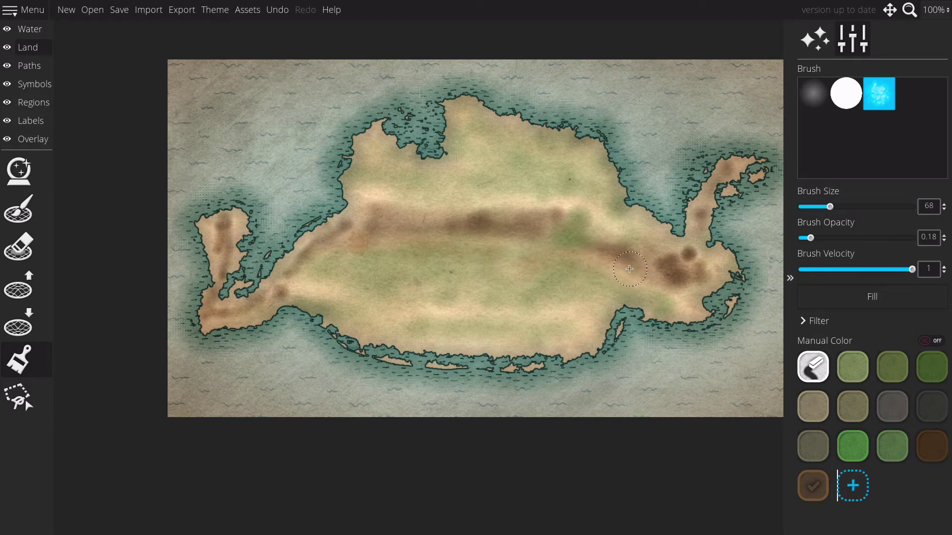
pyautogui.moveTo(363, 192)
pyautogui.mouseDown()
pyautogui.moveTo(499, 204)
pyautogui.moveTo(540, 196)
pyautogui.moveTo(606, 209)
pyautogui.mouseUp()
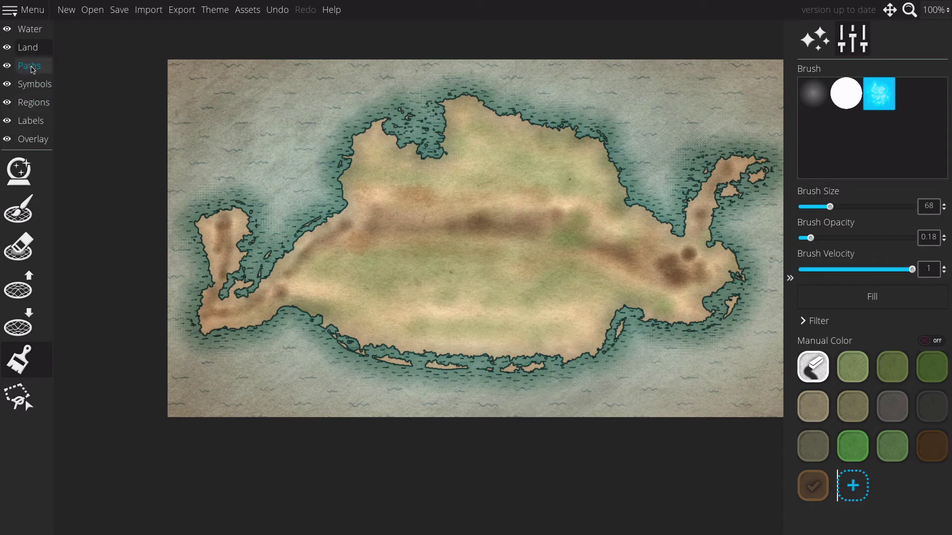
pyautogui.click(31, 87)
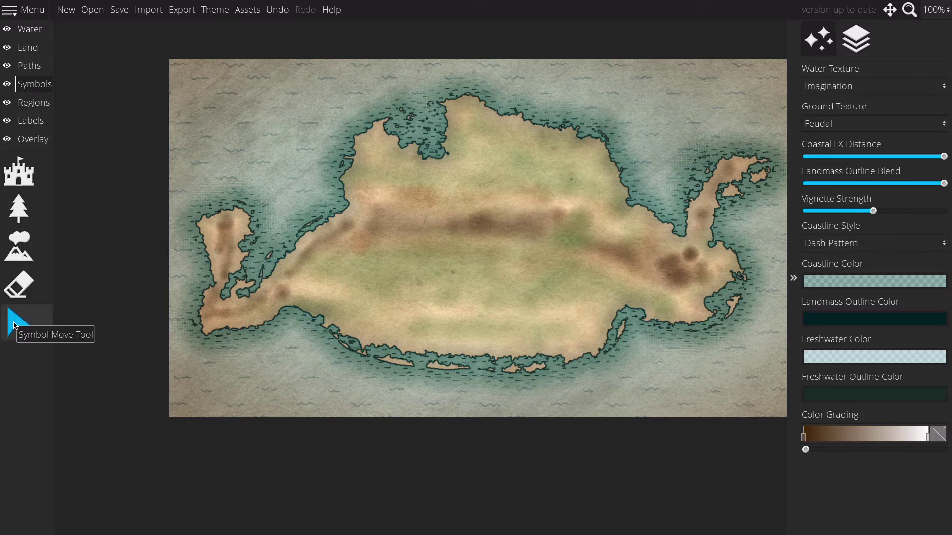
pyautogui.click(23, 246)
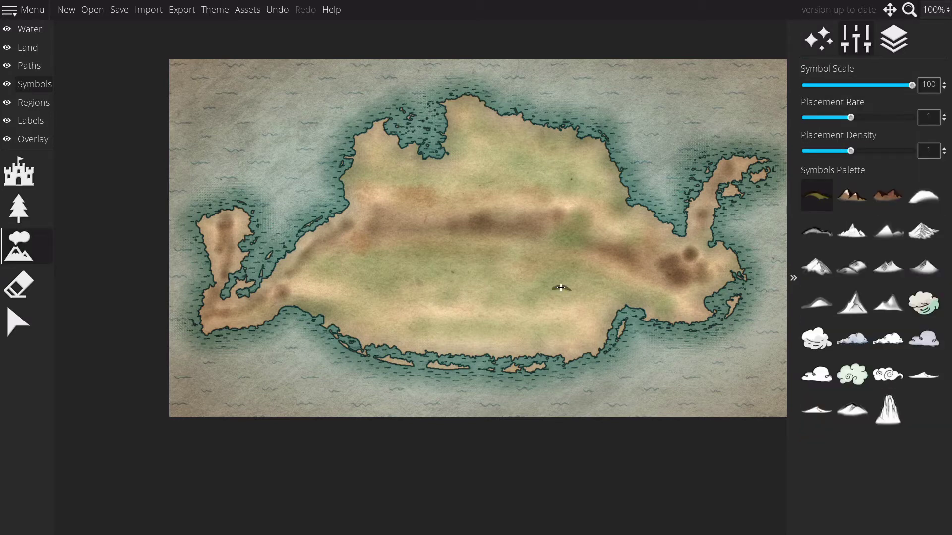
# - Draw two rivers of width 4 from the central mountain band, one to the northern bay and one to the southeastern inlet
pyautogui.click(29, 35)
pyautogui.click(22, 213)
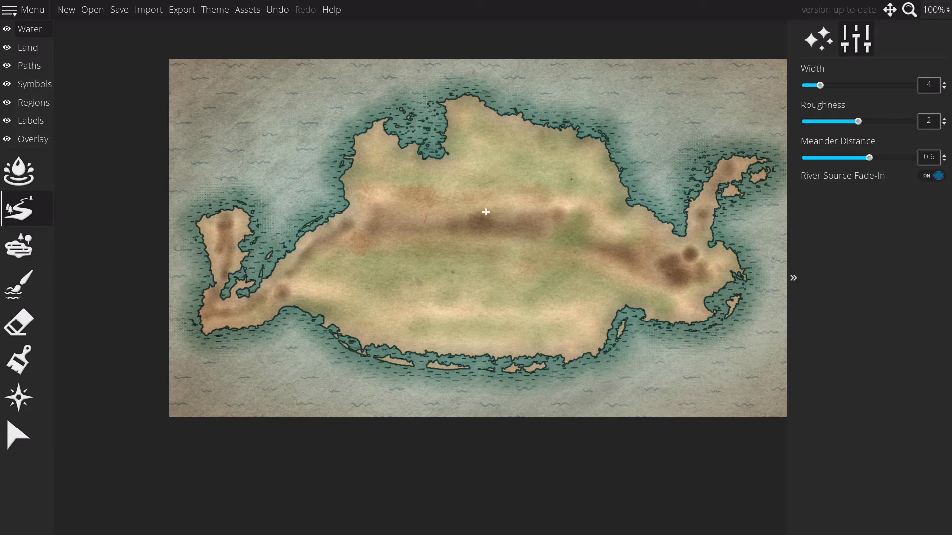
pyautogui.moveTo(466, 204)
pyautogui.mouseDown()
pyautogui.moveTo(437, 196)
pyautogui.moveTo(462, 169)
pyautogui.moveTo(440, 150)
pyautogui.mouseUp()
pyautogui.moveTo(513, 229)
pyautogui.mouseDown()
pyautogui.moveTo(477, 264)
pyautogui.moveTo(529, 286)
pyautogui.moveTo(565, 263)
pyautogui.moveTo(583, 273)
pyautogui.moveTo(550, 278)
pyautogui.moveTo(615, 293)
pyautogui.moveTo(568, 312)
pyautogui.moveTo(607, 291)
pyautogui.moveTo(628, 311)
pyautogui.mouseUp()
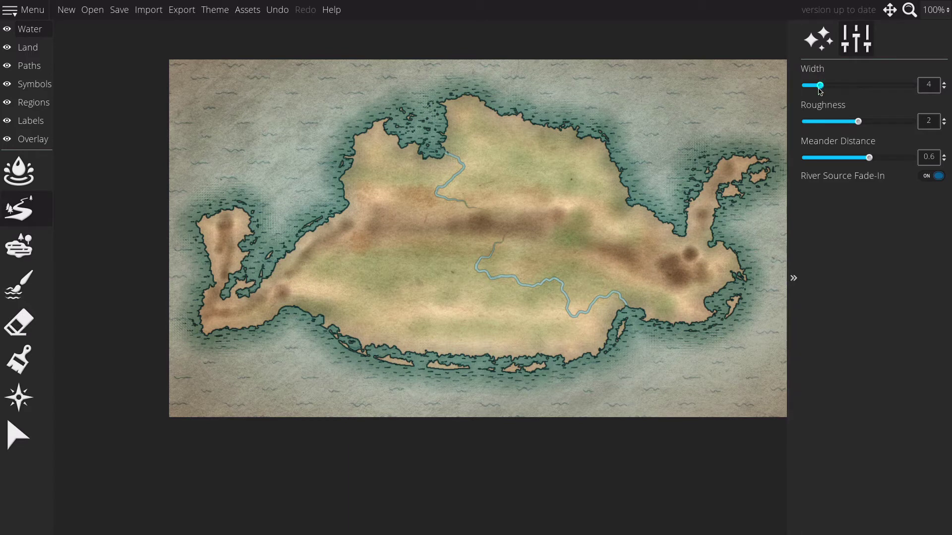
# - Set the river width to 14 and draw a wide river from the mountain band to the southwestern coast
pyautogui.click(855, 91)
pyautogui.moveTo(860, 87); pyautogui.dragTo(897, 86)
pyautogui.moveTo(435, 233)
pyautogui.mouseDown()
pyautogui.moveTo(381, 255)
pyautogui.moveTo(380, 267)
pyautogui.moveTo(405, 281)
pyautogui.moveTo(393, 302)
pyautogui.moveTo(325, 316)
pyautogui.mouseUp()
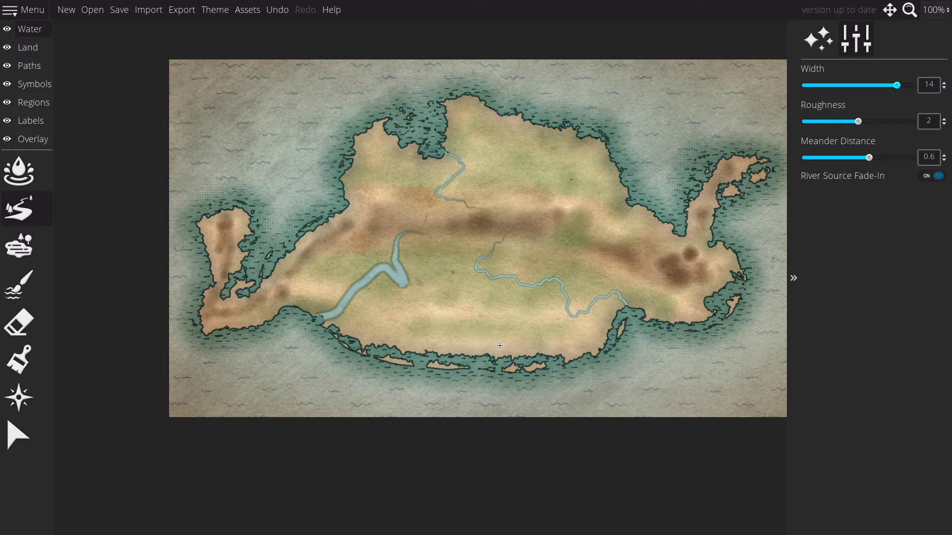
# - Undo the wide river and draw a replacement of width 4 and meander distance 0.34 from the mountain band to the southwestern coast
pyautogui.hotkey('ctrl', 'z')
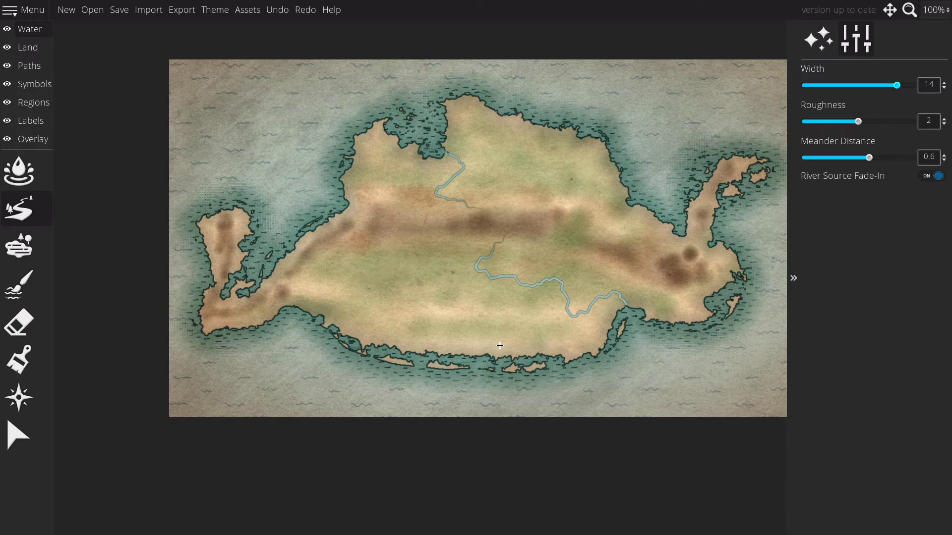
pyautogui.click(822, 87)
pyautogui.moveTo(869, 158); pyautogui.dragTo(841, 159)
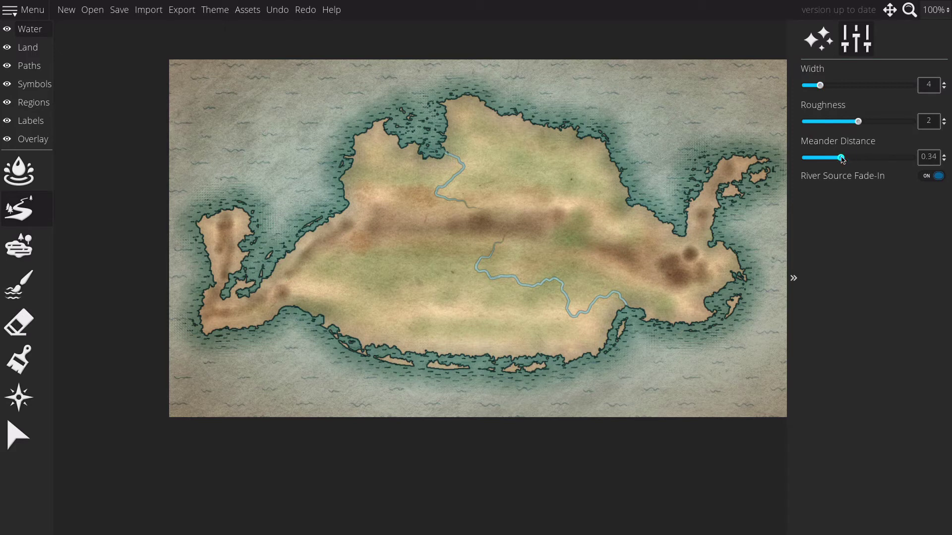
pyautogui.moveTo(414, 231)
pyautogui.mouseDown()
pyautogui.moveTo(402, 285)
pyautogui.moveTo(386, 293)
pyautogui.moveTo(351, 281)
pyautogui.moveTo(354, 297)
pyautogui.moveTo(340, 316)
pyautogui.moveTo(322, 316)
pyautogui.mouseUp()
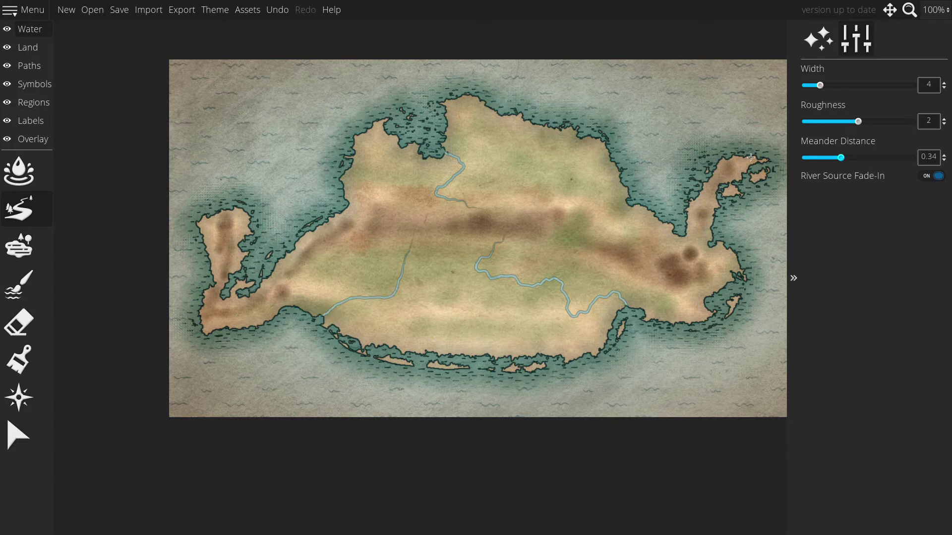
# - Set the meander distance to 0.57 and draw a river from the eastern mountain band to the inlet beside the northeastern peninsula
pyautogui.click(866, 159)
pyautogui.moveTo(595, 228); pyautogui.dragTo(638, 220)
pyautogui.moveTo(650, 223)
pyautogui.mouseDown()
pyautogui.moveTo(667, 247)
pyautogui.moveTo(684, 235)
pyautogui.mouseUp()
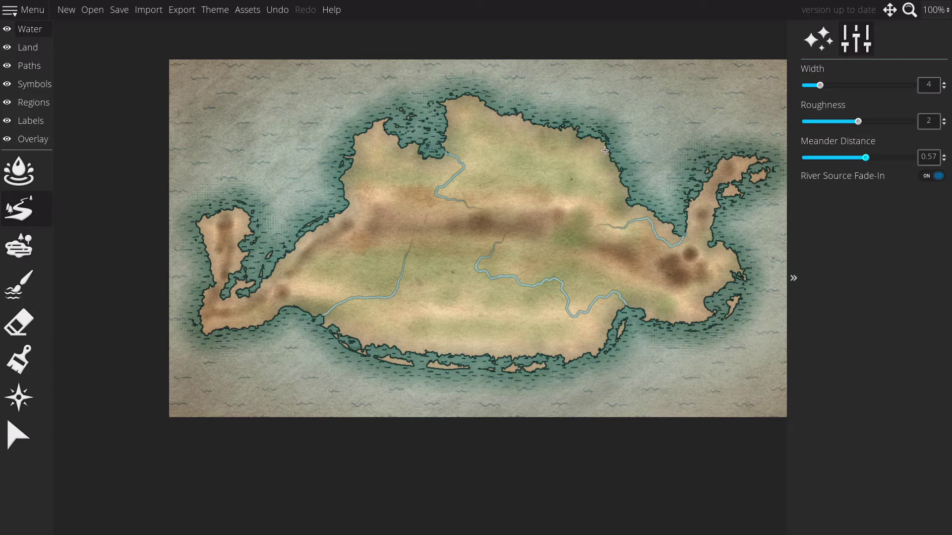
# - Choose the craggy, multi-ridged mountain symbol for placement and set the symbol scale to 55
pyautogui.click(31, 83)
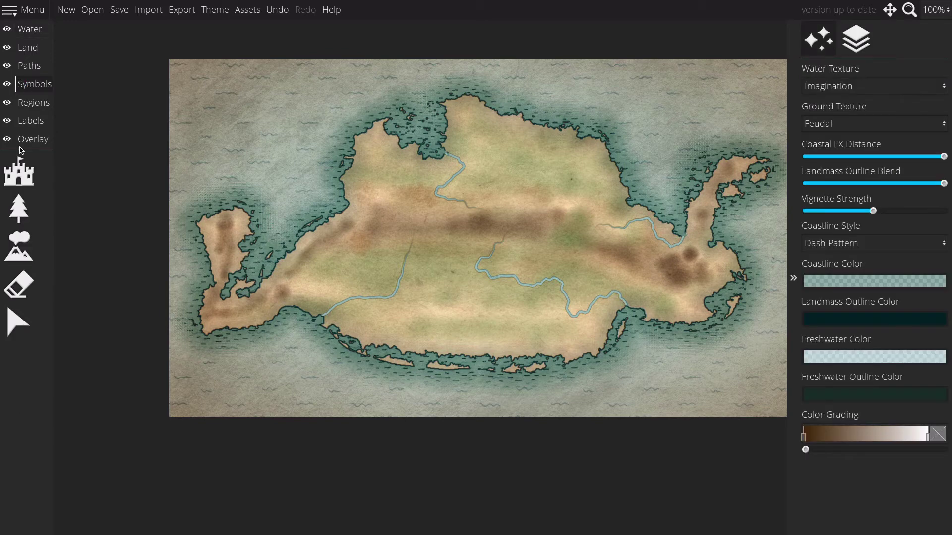
pyautogui.click(19, 247)
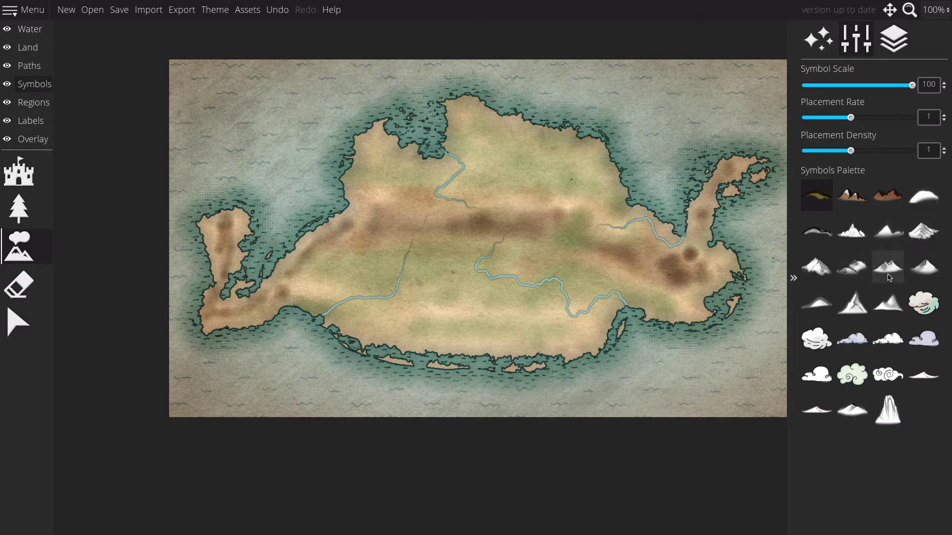
pyautogui.click(924, 232)
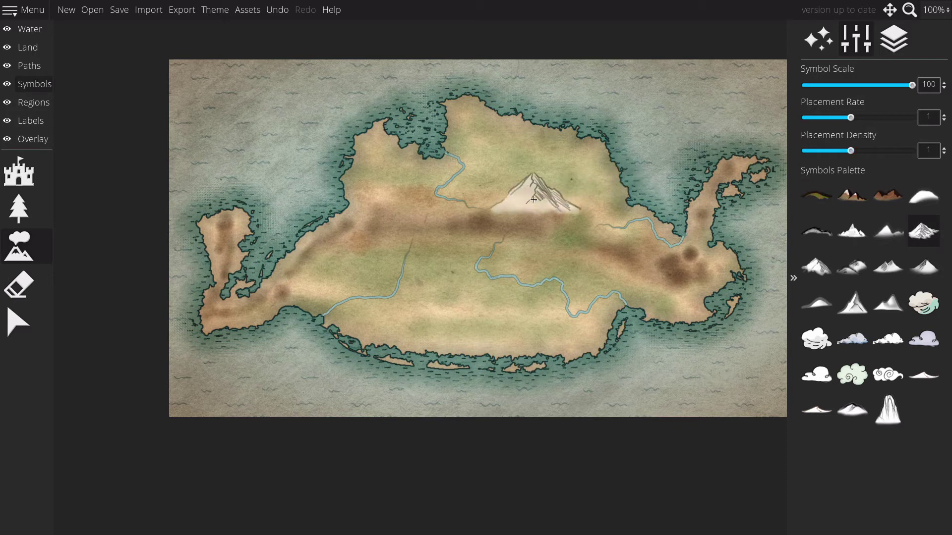
pyautogui.scroll(-1, 534, 200)
pyautogui.scroll(-8, 533, 199)
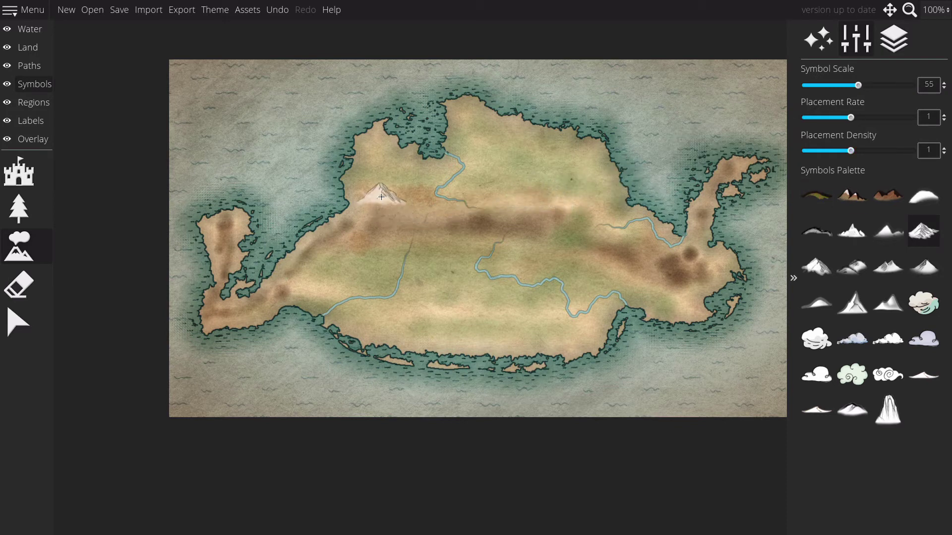
pyautogui.click(381, 198)
pyautogui.moveTo(435, 217)
pyautogui.mouseDown()
pyautogui.moveTo(497, 221)
pyautogui.moveTo(622, 254)
pyautogui.mouseUp()
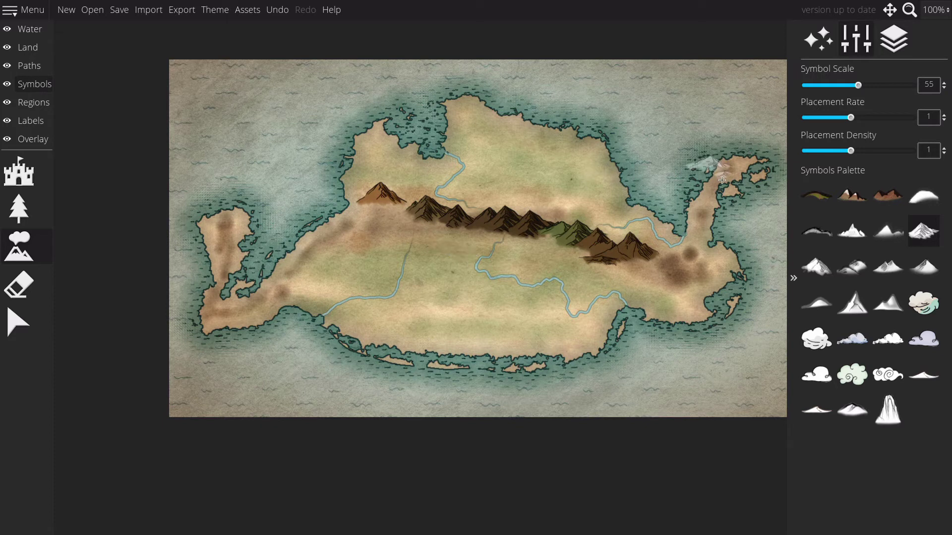
pyautogui.hotkey('ctrl', 'z')
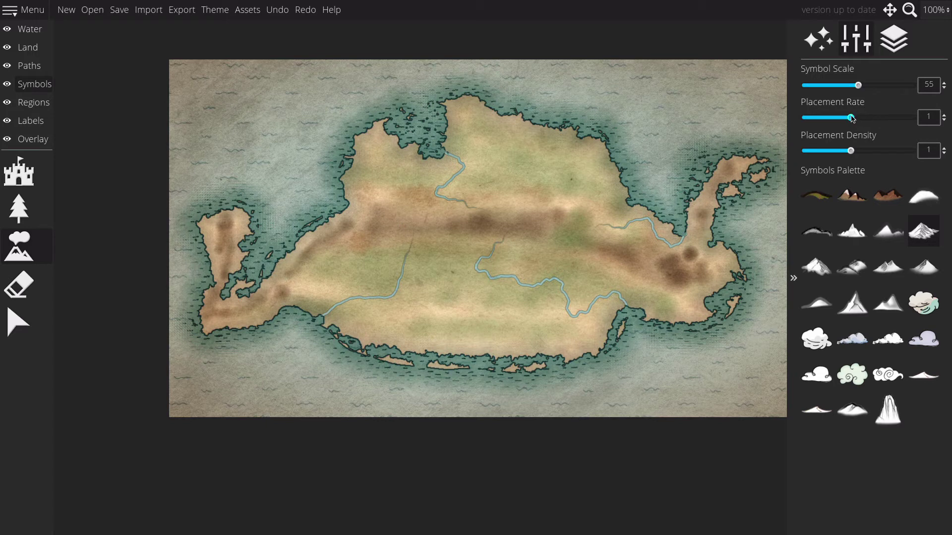
# - Set the placement rate to 0.5 and place a mountain range along the whole dark central band
pyautogui.moveTo(850, 118); pyautogui.dragTo(819, 118)
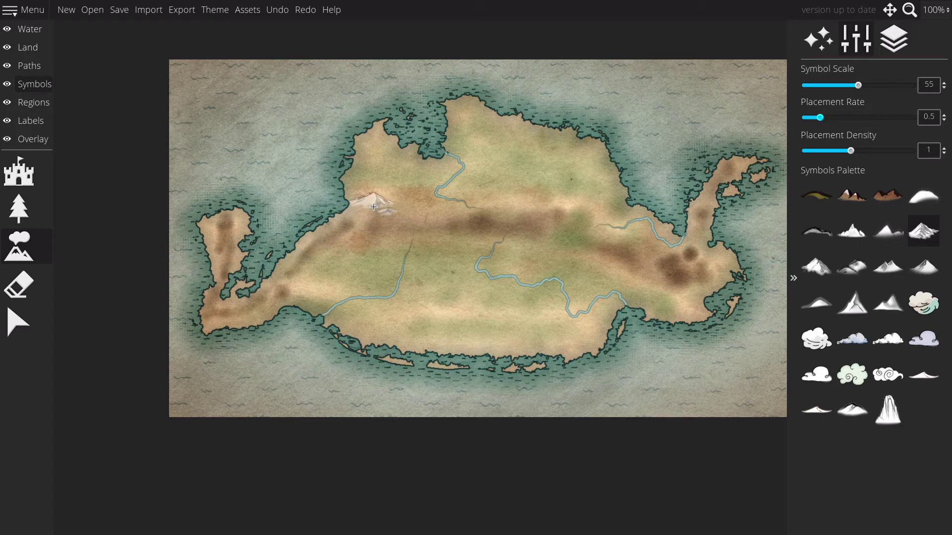
pyautogui.click(373, 206)
pyautogui.moveTo(464, 220)
pyautogui.mouseDown()
pyautogui.moveTo(607, 236)
pyautogui.moveTo(644, 263)
pyautogui.moveTo(692, 263)
pyautogui.mouseUp()
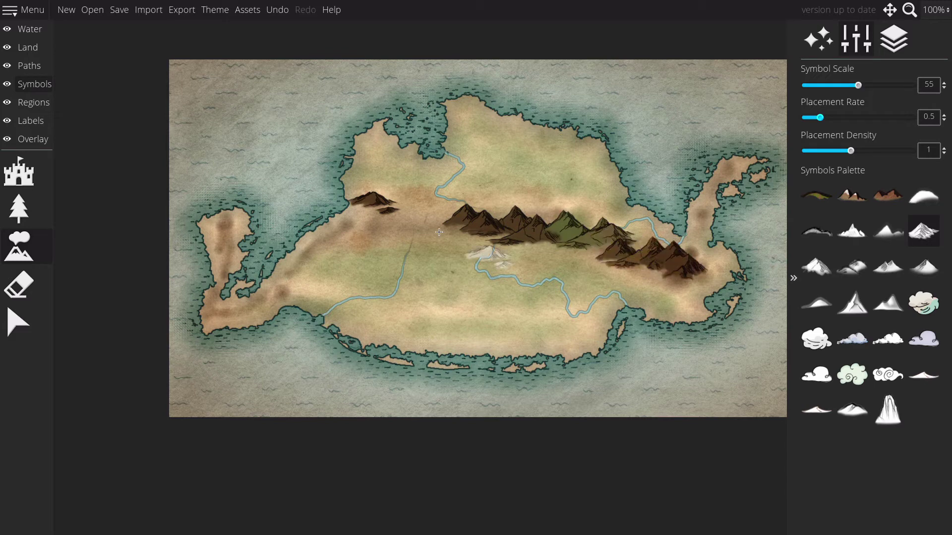
pyautogui.moveTo(426, 215); pyautogui.dragTo(337, 239)
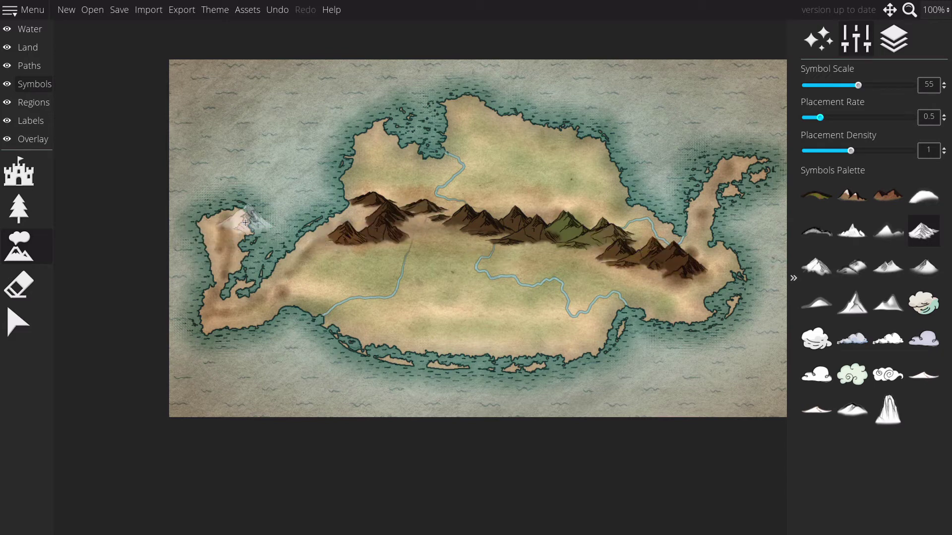
pyautogui.scroll(-6, 246, 223)
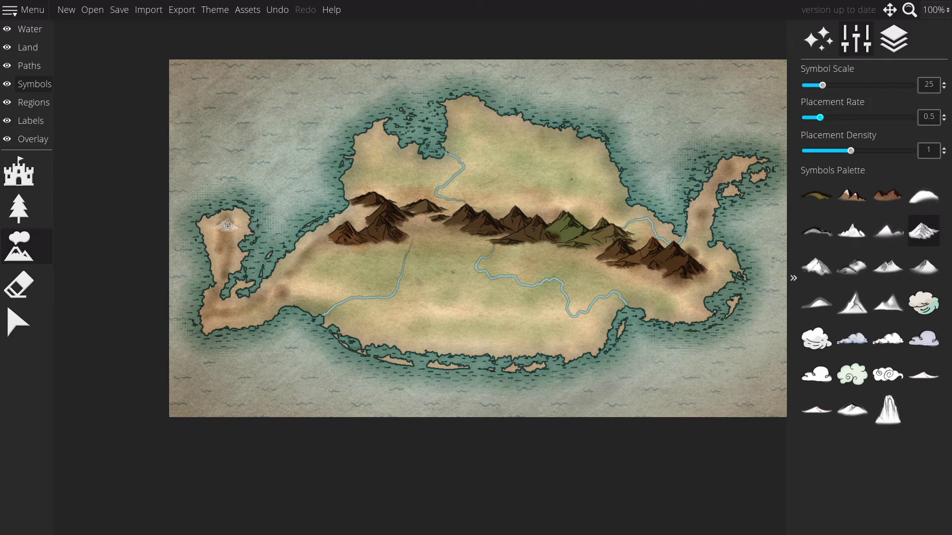
pyautogui.moveTo(227, 226)
pyautogui.mouseDown()
pyautogui.moveTo(227, 228)
pyautogui.moveTo(221, 288)
pyautogui.mouseUp()
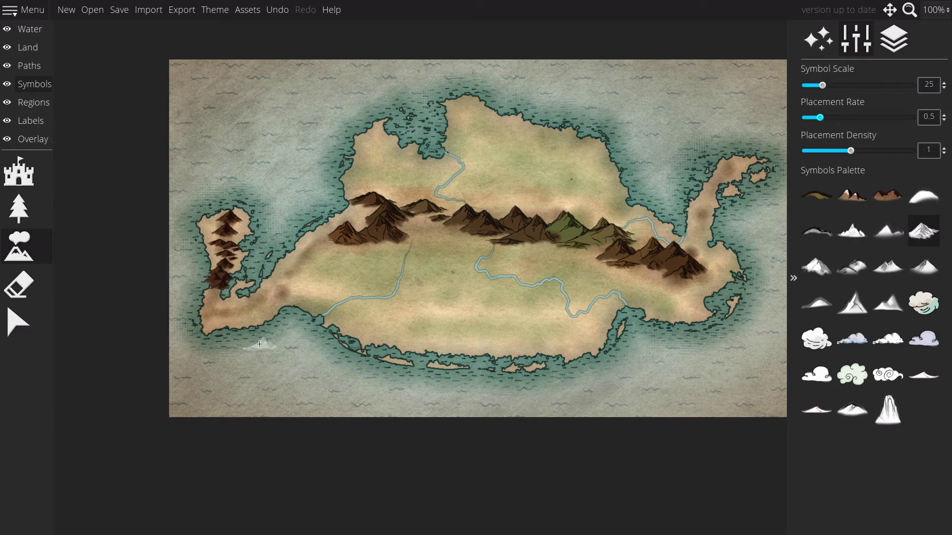
pyautogui.hotkey('ctrl', 'z')
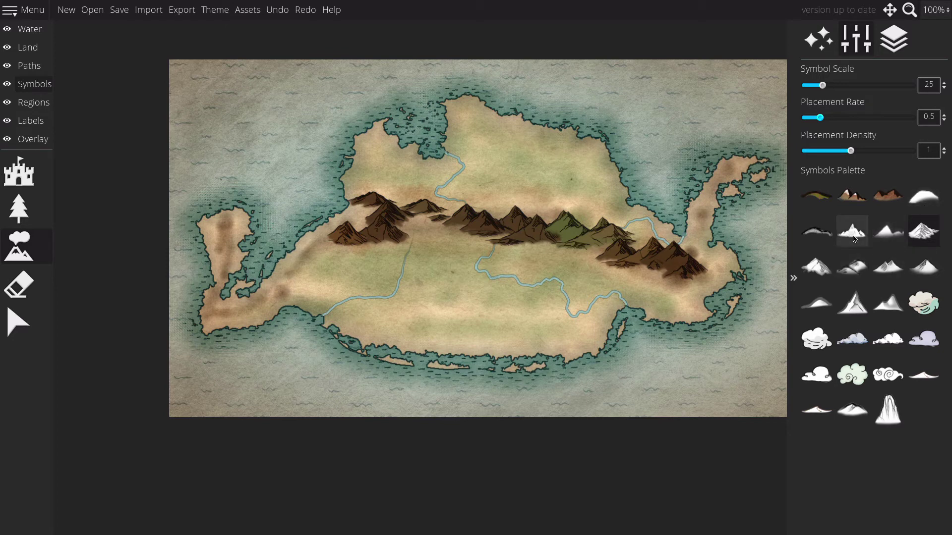
# - Place low dark hill symbols at scale 35 down the western peninsula and along the land joining it to the mainland
pyautogui.click(819, 239)
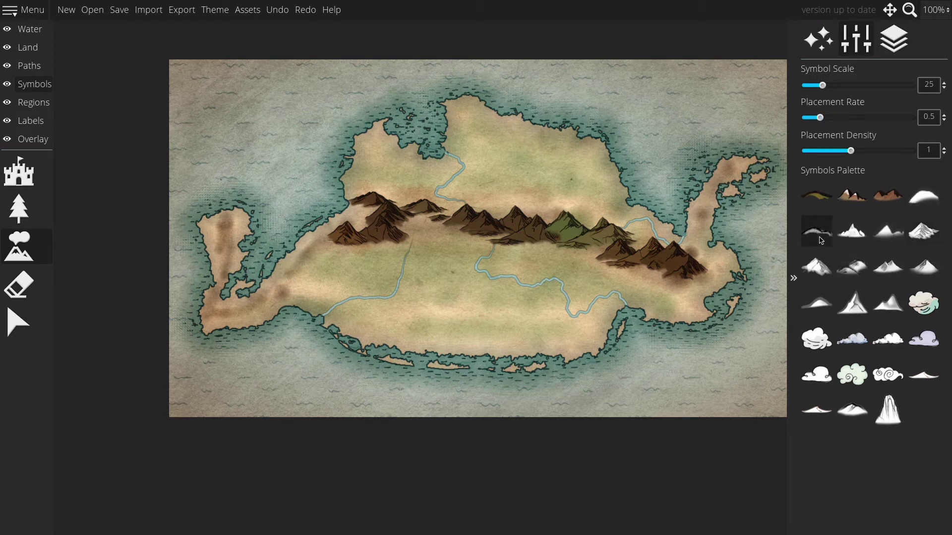
pyautogui.scroll(2, 281, 243)
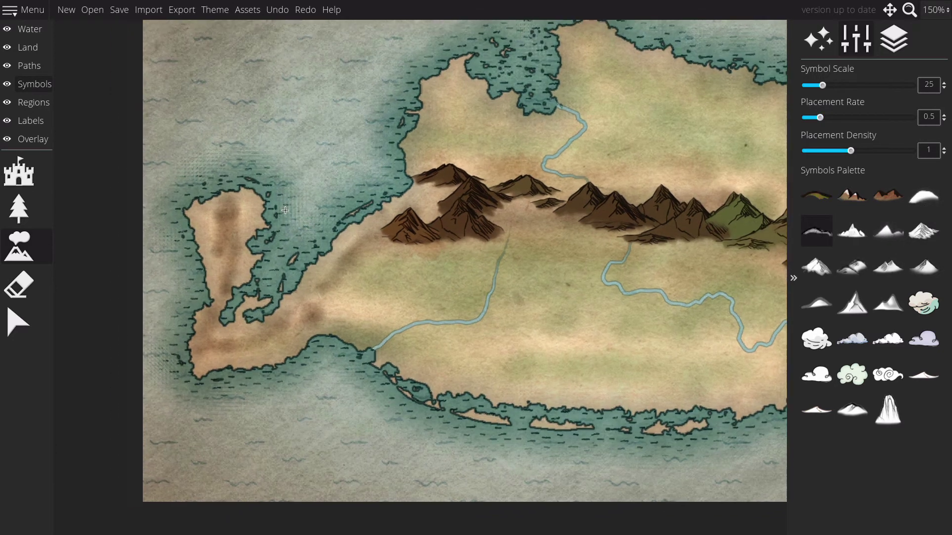
pyautogui.scroll(11, 280, 201)
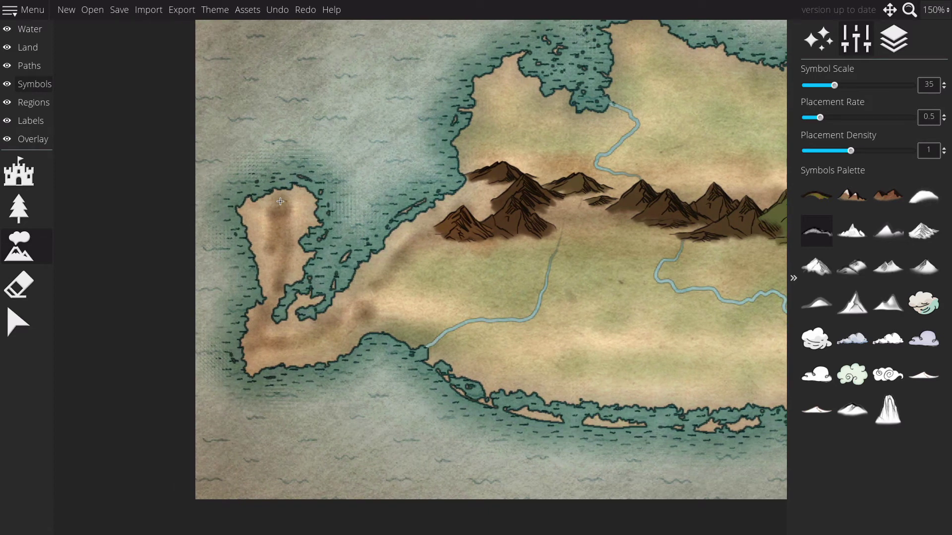
pyautogui.click(280, 201)
pyautogui.moveTo(280, 201)
pyautogui.mouseDown()
pyautogui.moveTo(271, 248)
pyautogui.moveTo(282, 260)
pyautogui.moveTo(276, 285)
pyautogui.mouseUp()
pyautogui.moveTo(262, 335)
pyautogui.mouseDown()
pyautogui.moveTo(288, 346)
pyautogui.moveTo(341, 329)
pyautogui.moveTo(389, 299)
pyautogui.mouseUp()
# - Switch back to the craggy mountain symbol at scale 35, ready for placement at the western end of the range
pyautogui.click(924, 231)
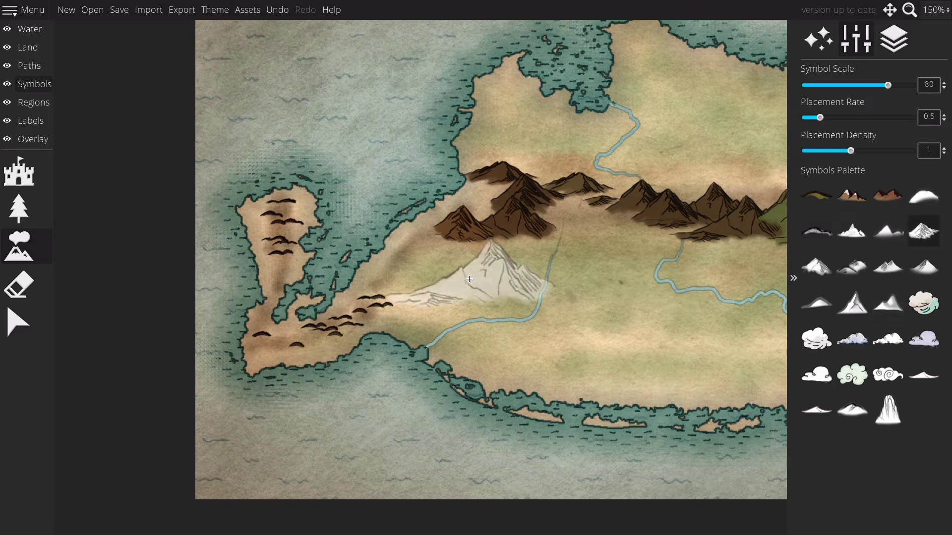
pyautogui.scroll(-9, 434, 251)
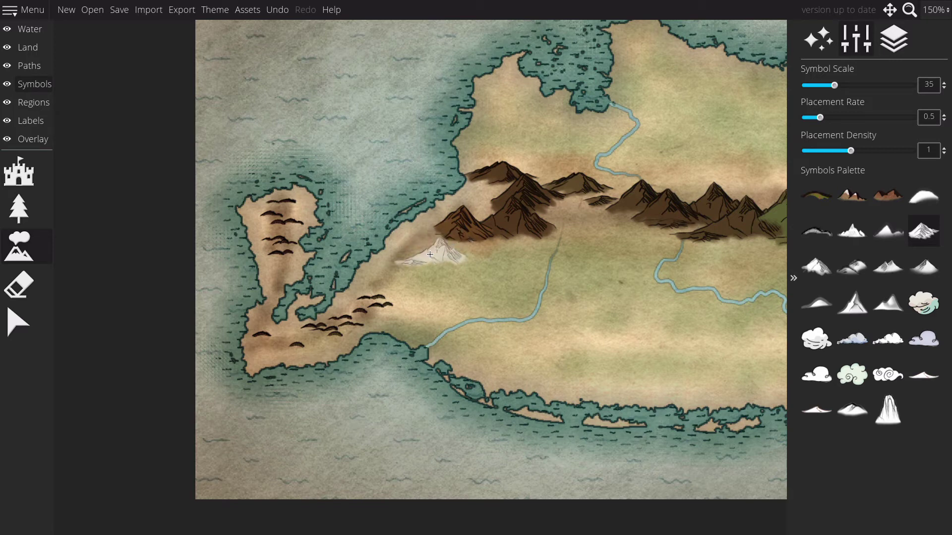
pyautogui.press('Down')
pyautogui.press('Right')
pyautogui.press('Left')
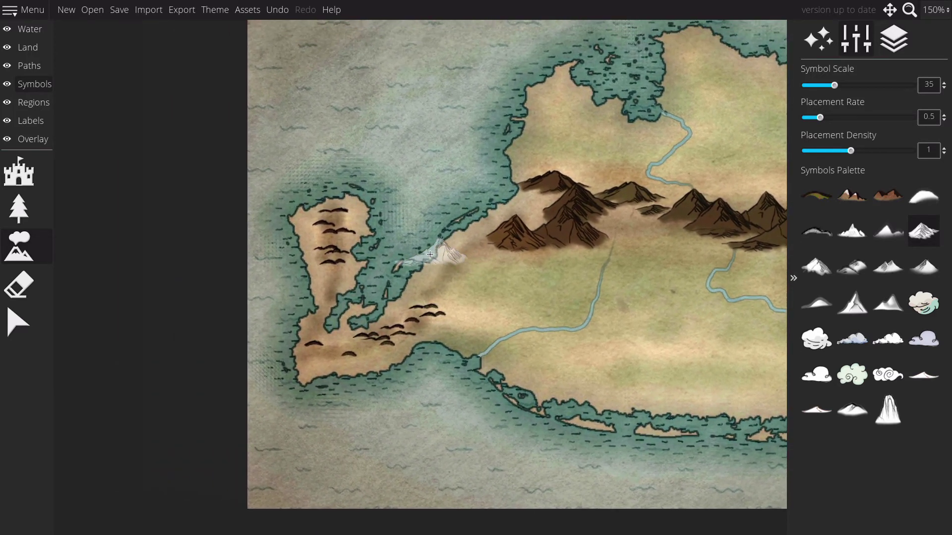
pyautogui.press('Right')
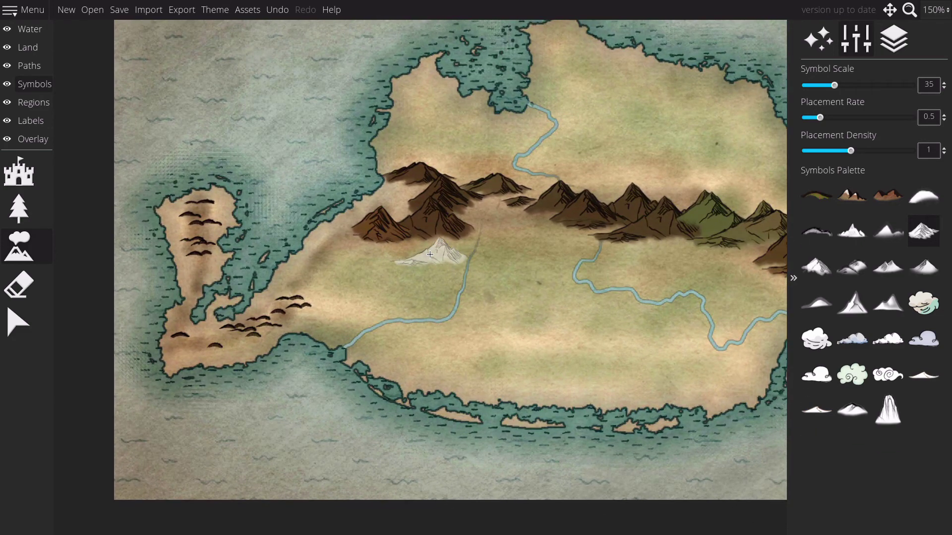
pyautogui.scroll(-3, 429, 254)
pyautogui.scroll(3, 428, 255)
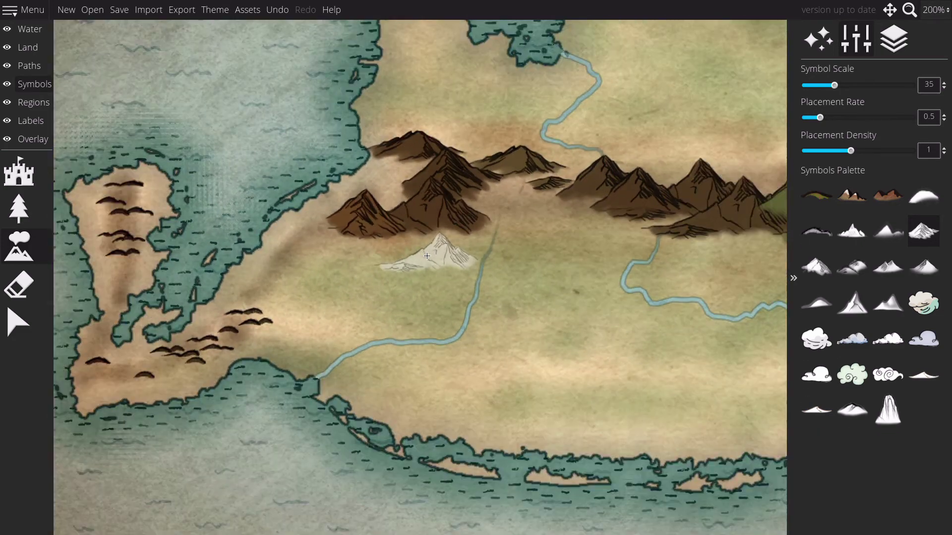
pyautogui.scroll(-2, 427, 256)
pyautogui.scroll(2, 427, 256)
pyautogui.press('Left')
pyautogui.press('Down')
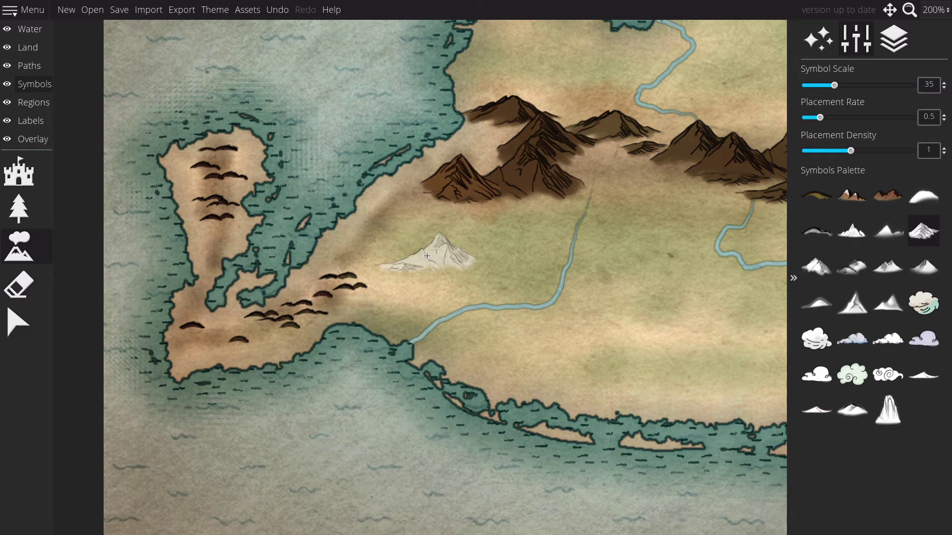
pyautogui.scroll(-2, 427, 256)
pyautogui.scroll(-1, 427, 256)
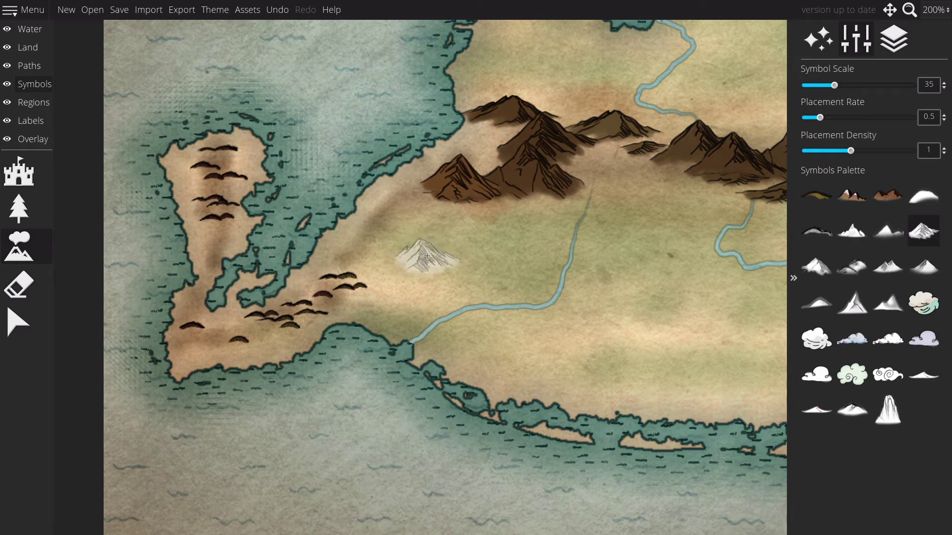
pyautogui.click(416, 193)
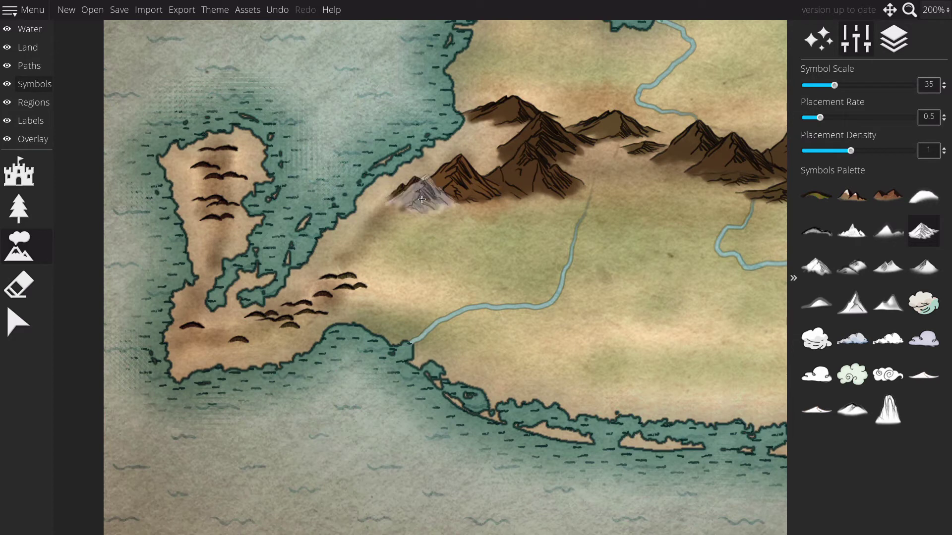
pyautogui.click(377, 245)
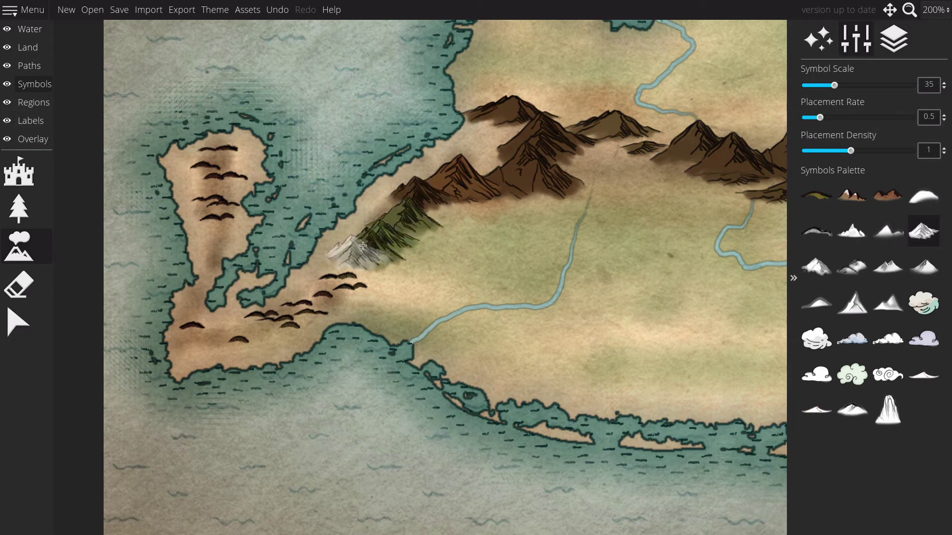
pyautogui.hotkey('ctrl', 'z')
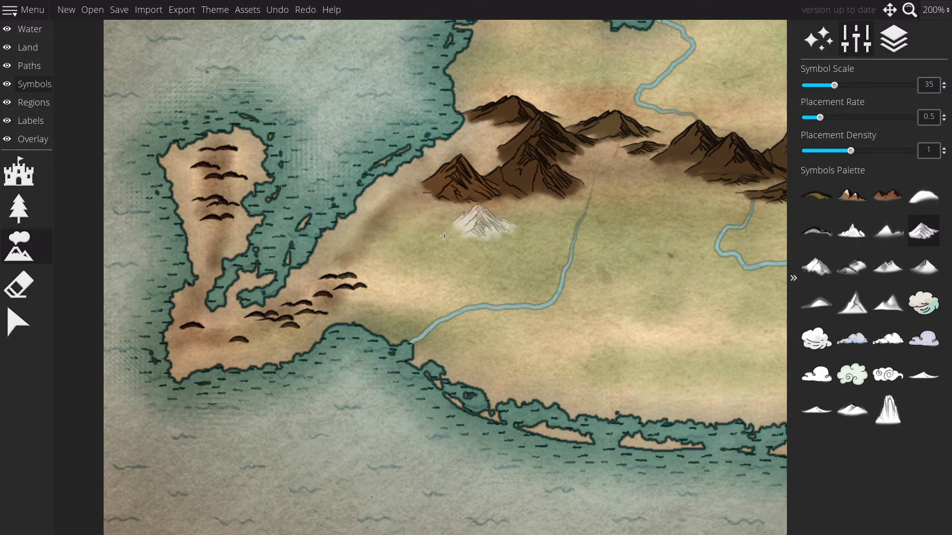
# - Extend the mountain range southwest to the hills, placing mountains at scale 35, then tapering the symbol scale to 20 and 10
pyautogui.click(414, 210)
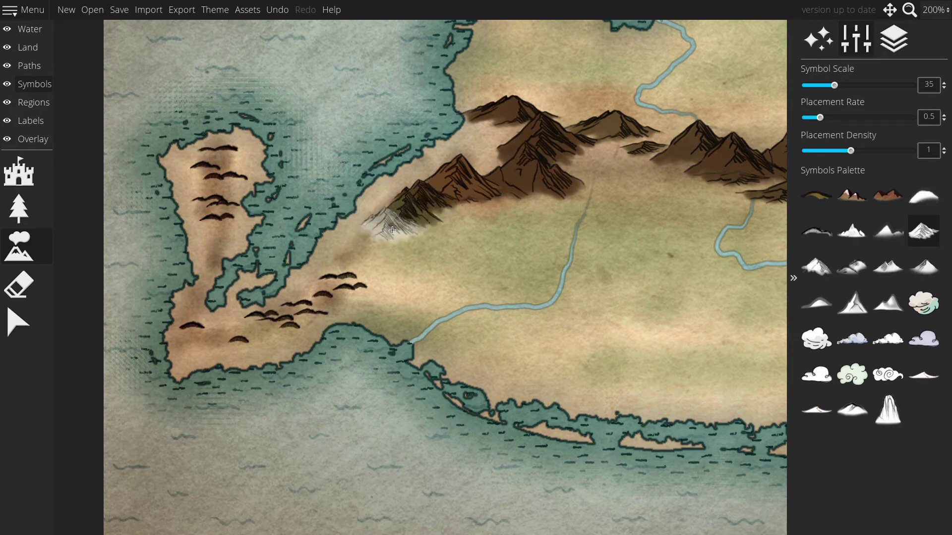
pyautogui.scroll(-1, 392, 230)
pyautogui.scroll(-2, 392, 230)
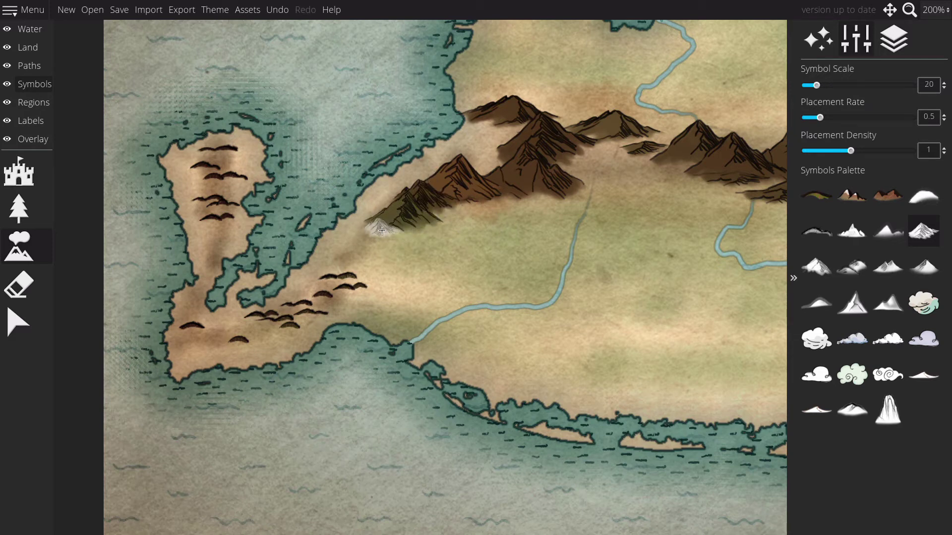
pyautogui.moveTo(388, 230); pyautogui.dragTo(366, 280)
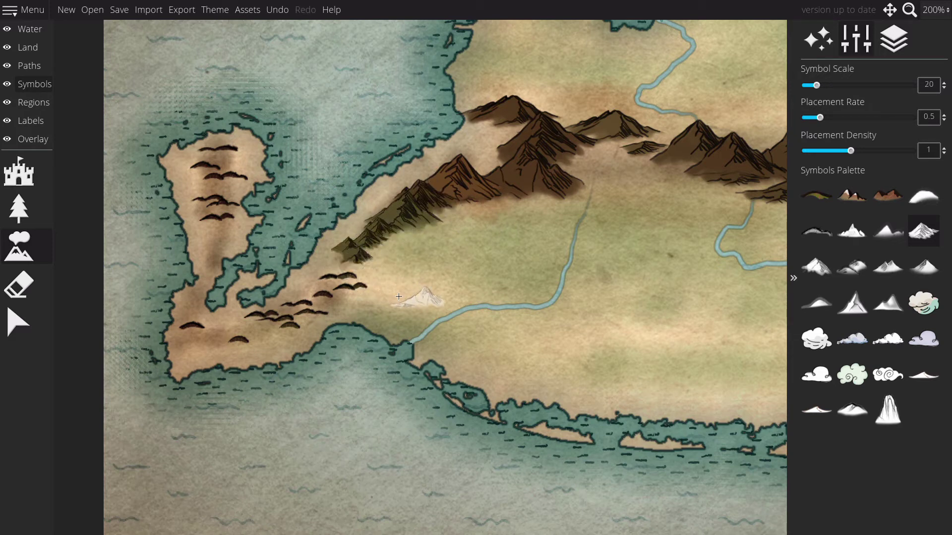
pyautogui.scroll(-1, 343, 274)
pyautogui.scroll(-1, 343, 273)
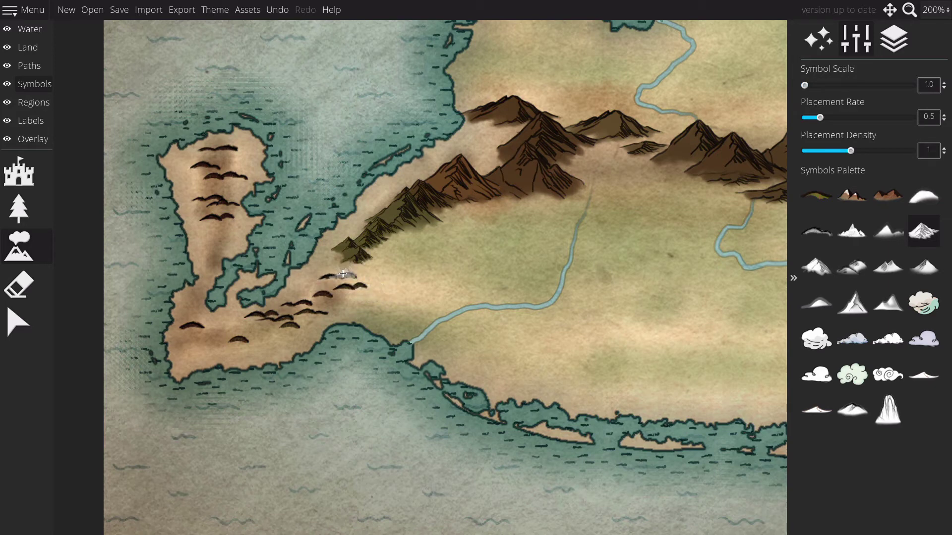
pyautogui.click(341, 271)
pyautogui.scroll(-5, 498, 305)
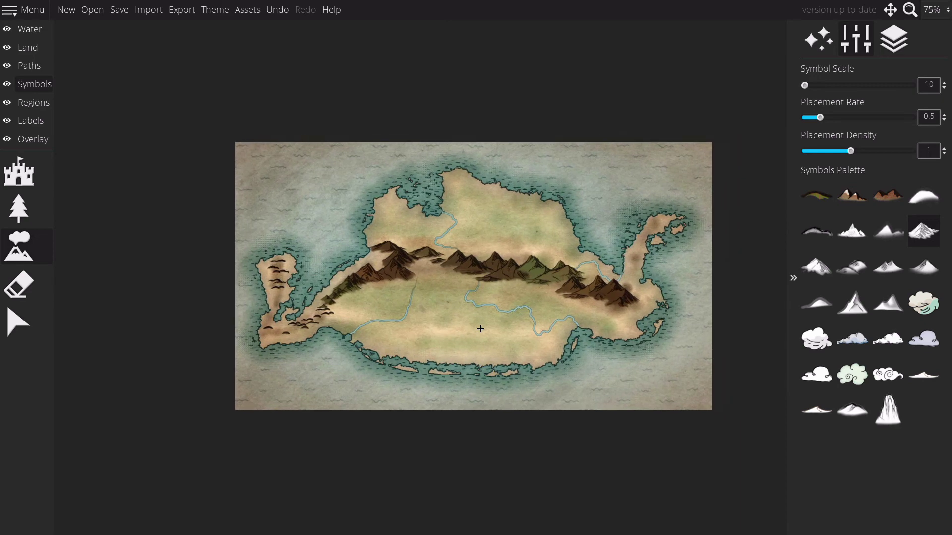
pyautogui.scroll(4, 637, 309)
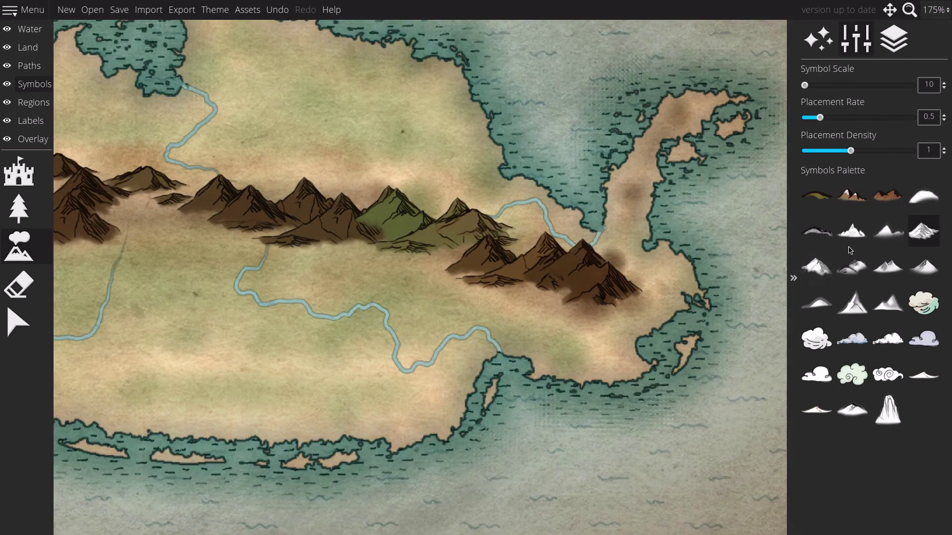
# - Place low dark hill symbols at scale 70 around the southeastern foot of the mountain range
pyautogui.click(817, 231)
pyautogui.scroll(6, 646, 306)
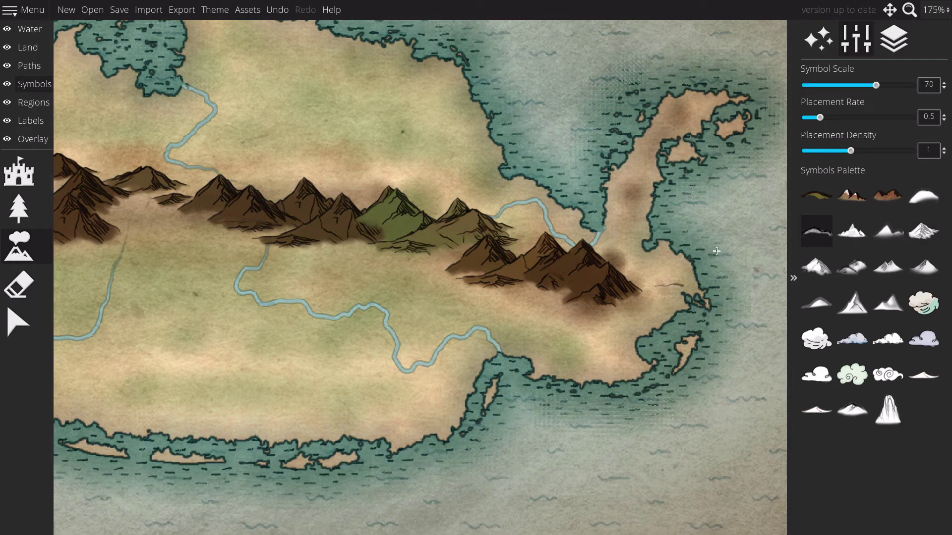
pyautogui.moveTo(655, 293)
pyautogui.mouseDown()
pyautogui.moveTo(637, 308)
pyautogui.moveTo(585, 318)
pyautogui.moveTo(616, 331)
pyautogui.moveTo(631, 320)
pyautogui.mouseUp()
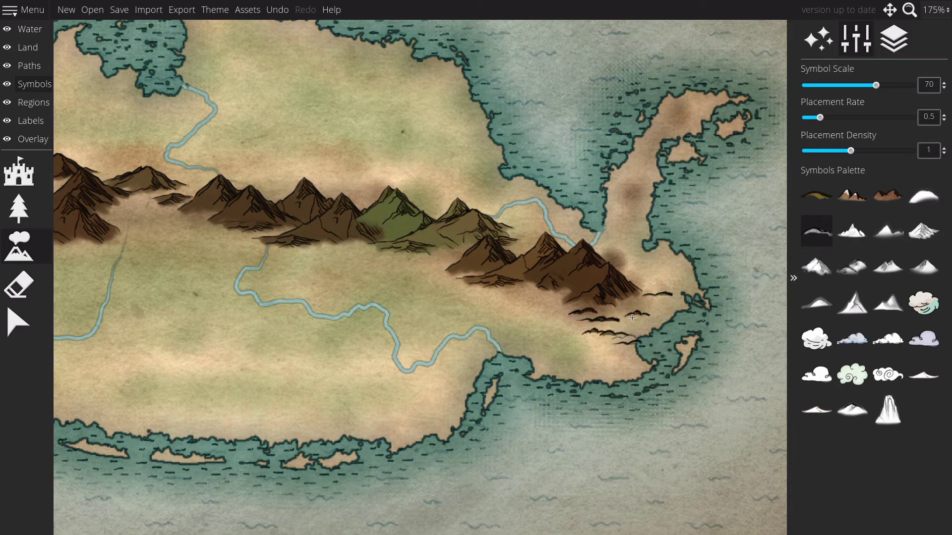
# - Select the southernmost of the southeastern hill symbols and shift it slightly west, away from the coast
pyautogui.click(20, 323)
pyautogui.click(32, 323)
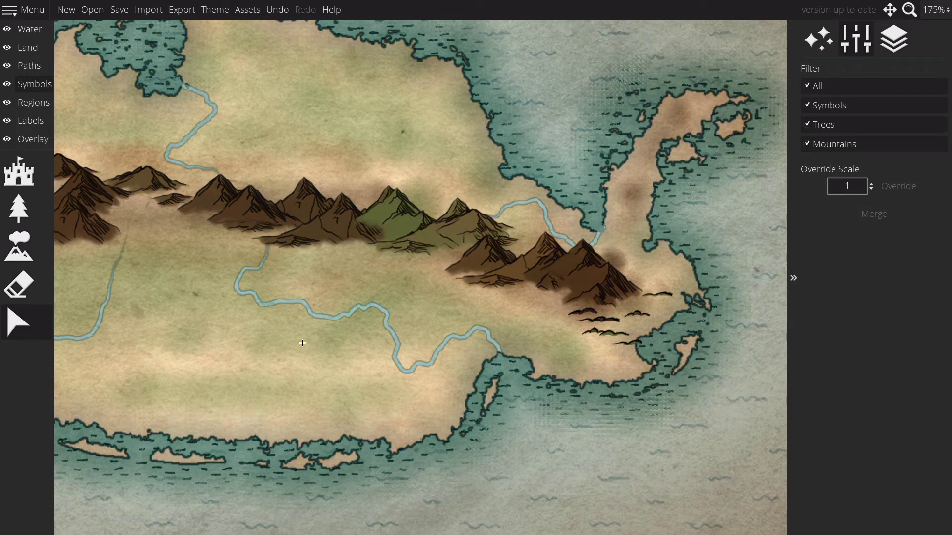
pyautogui.click(637, 343)
pyautogui.moveTo(637, 343); pyautogui.dragTo(629, 343)
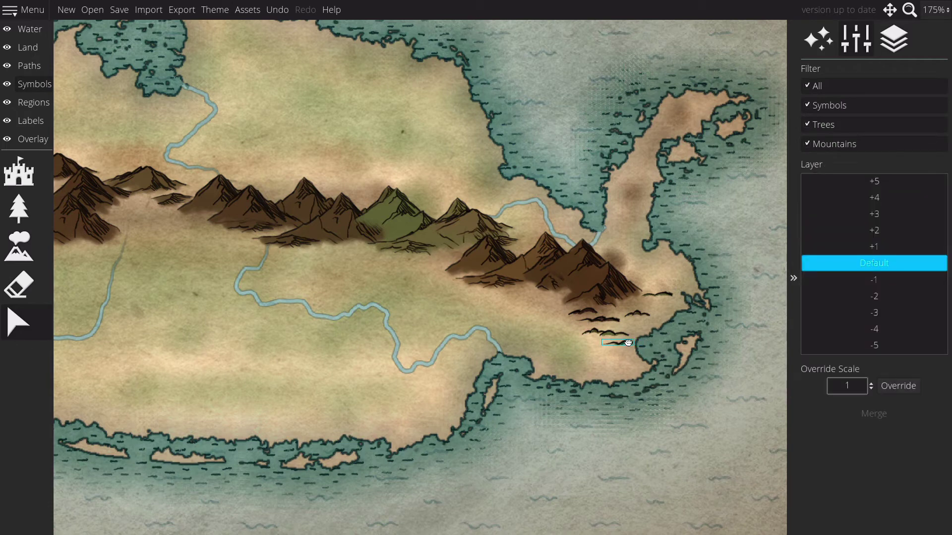
# - Place low dark hills at scale 70 east of the range and along the northeastern peninsula up to its tip
pyautogui.click(19, 247)
pyautogui.click(661, 311)
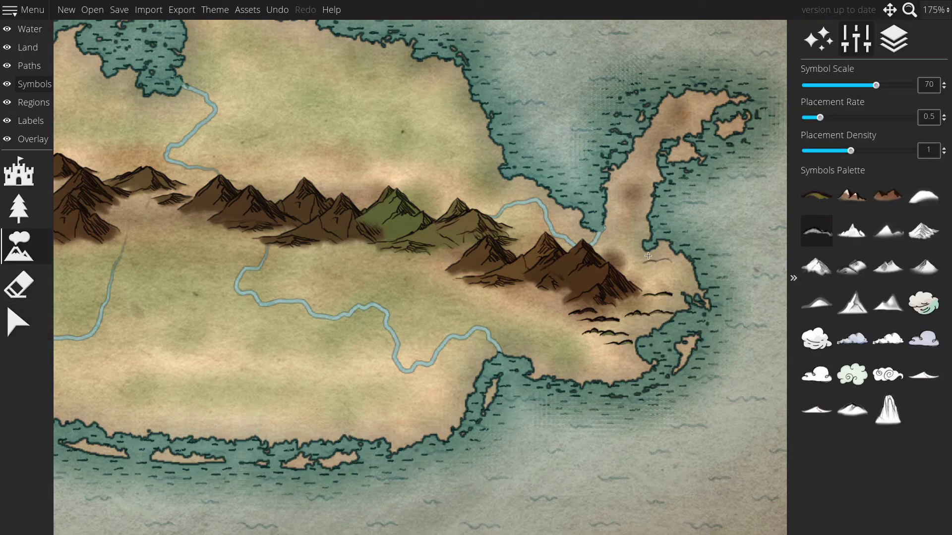
pyautogui.moveTo(628, 191)
pyautogui.mouseDown()
pyautogui.moveTo(637, 229)
pyautogui.moveTo(619, 250)
pyautogui.moveTo(669, 269)
pyautogui.mouseUp()
pyautogui.click(683, 112)
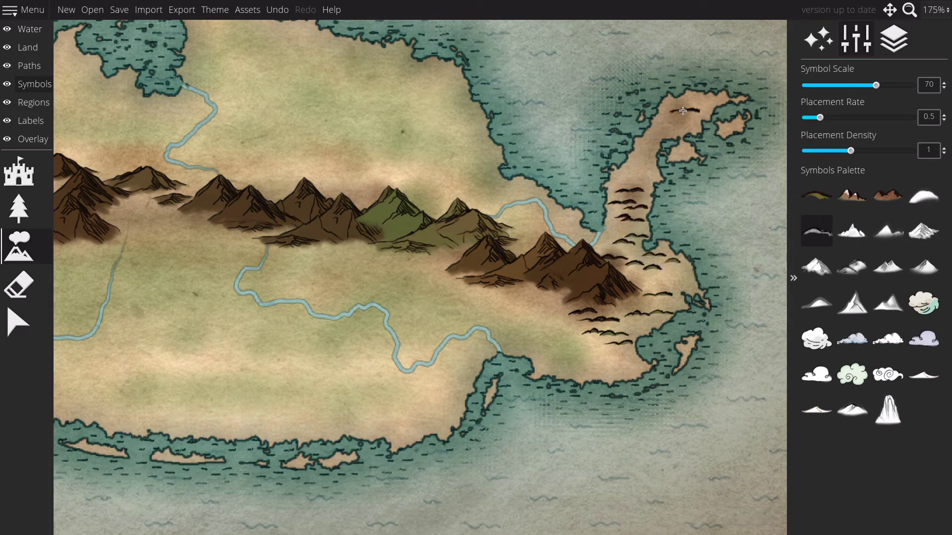
pyautogui.moveTo(673, 119); pyautogui.dragTo(637, 172)
# - Increase the symbol scale to 90 and scatter low hills along both the northern and southern foot of the central range
pyautogui.scroll(-5, 766, 254)
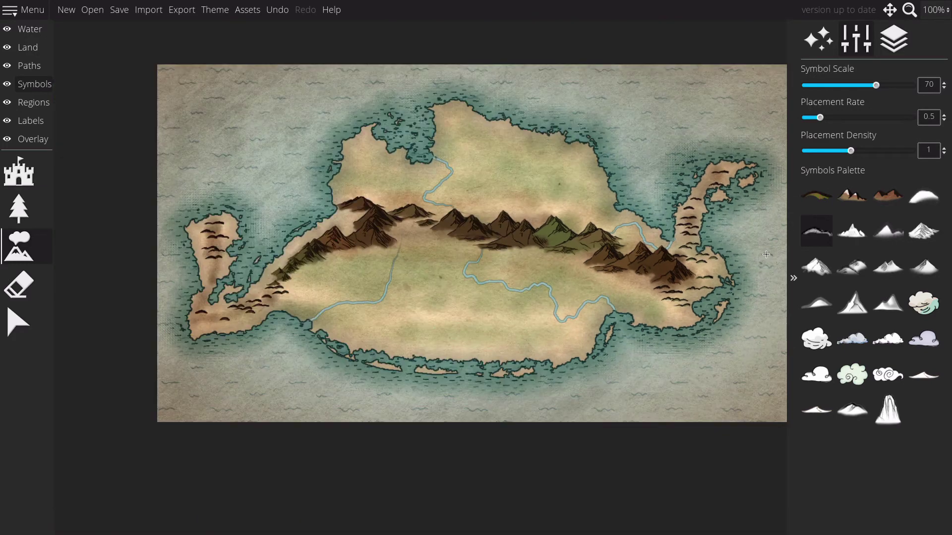
pyautogui.scroll(4, 766, 254)
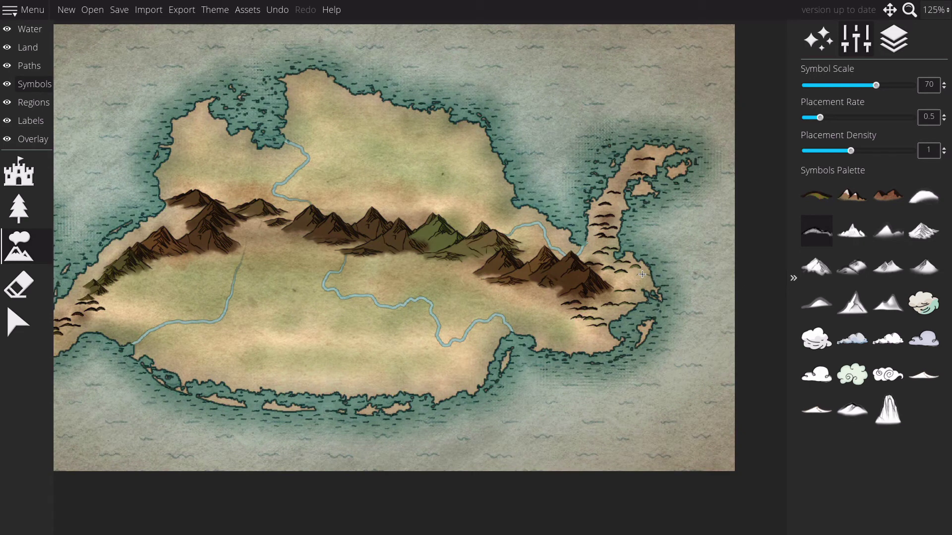
pyautogui.scroll(-2, 343, 166)
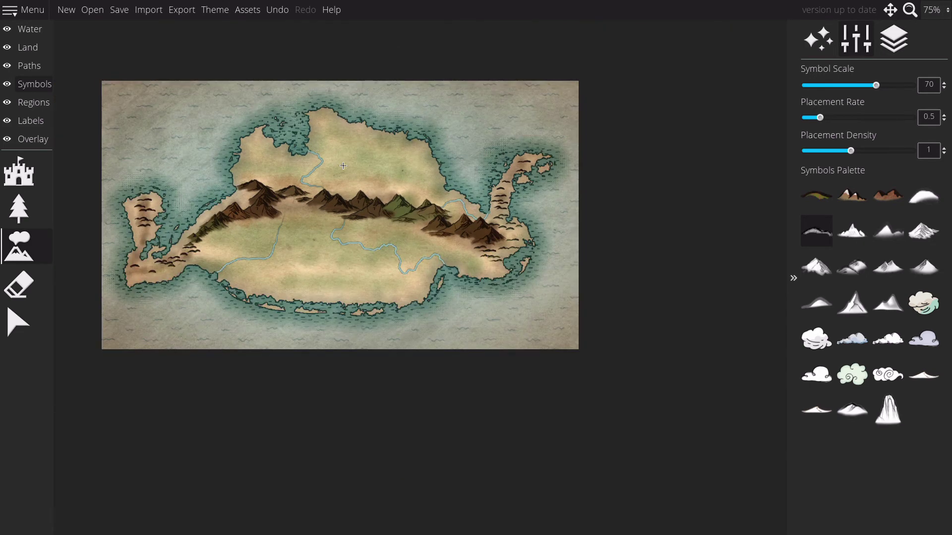
pyautogui.scroll(2, 344, 165)
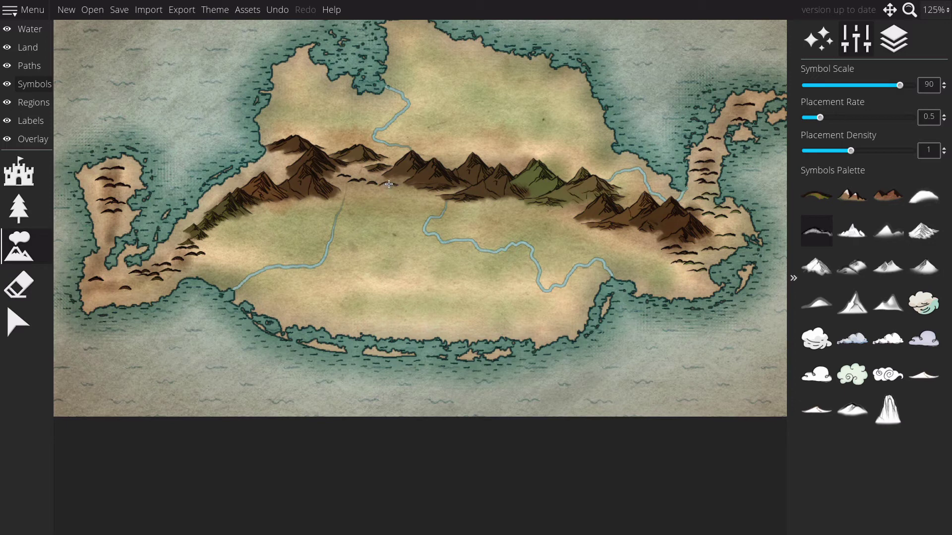
pyautogui.moveTo(389, 184)
pyautogui.mouseDown()
pyautogui.moveTo(414, 201)
pyautogui.moveTo(360, 201)
pyautogui.moveTo(378, 192)
pyautogui.moveTo(267, 224)
pyautogui.moveTo(304, 201)
pyautogui.moveTo(443, 219)
pyautogui.moveTo(503, 205)
pyautogui.moveTo(638, 236)
pyautogui.moveTo(645, 256)
pyautogui.moveTo(690, 279)
pyautogui.moveTo(635, 241)
pyautogui.moveTo(584, 240)
pyautogui.moveTo(564, 211)
pyautogui.moveTo(565, 239)
pyautogui.moveTo(478, 209)
pyautogui.moveTo(454, 149)
pyautogui.moveTo(316, 135)
pyautogui.moveTo(538, 138)
pyautogui.moveTo(477, 143)
pyautogui.moveTo(496, 136)
pyautogui.moveTo(498, 155)
pyautogui.moveTo(521, 149)
pyautogui.moveTo(578, 159)
pyautogui.mouseUp()
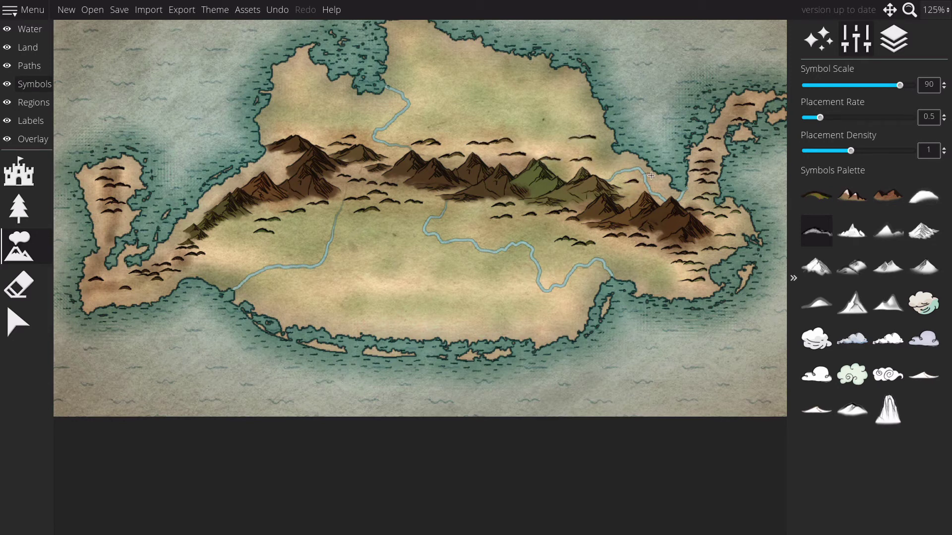
# - Scatter more hills over the southern plains around the rivers, and move the hill overlapping the central river onto land east of it
pyautogui.click(302, 250)
pyautogui.moveTo(304, 250)
pyautogui.mouseDown()
pyautogui.moveTo(347, 263)
pyautogui.moveTo(303, 278)
pyautogui.moveTo(263, 280)
pyautogui.moveTo(245, 265)
pyautogui.moveTo(260, 296)
pyautogui.moveTo(262, 257)
pyautogui.mouseUp()
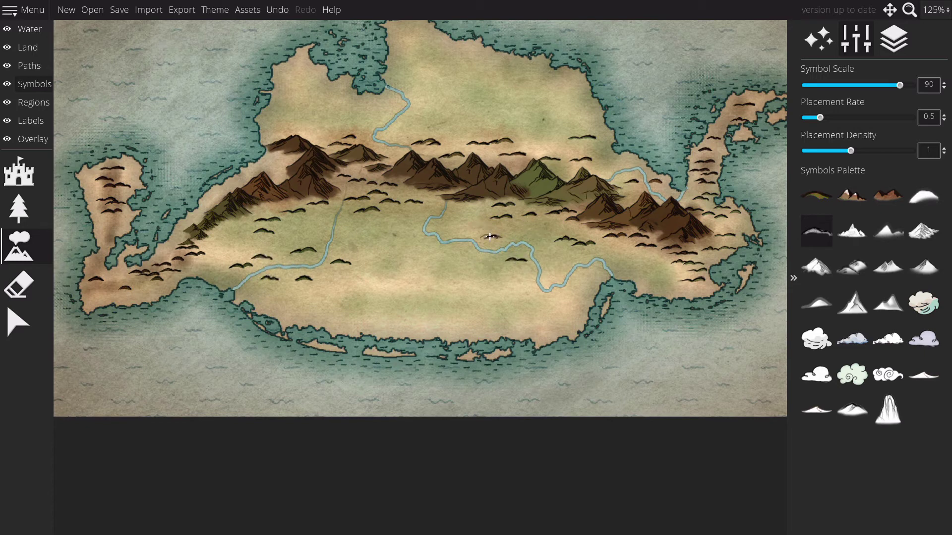
pyautogui.moveTo(490, 236); pyautogui.dragTo(446, 232)
pyautogui.click(19, 322)
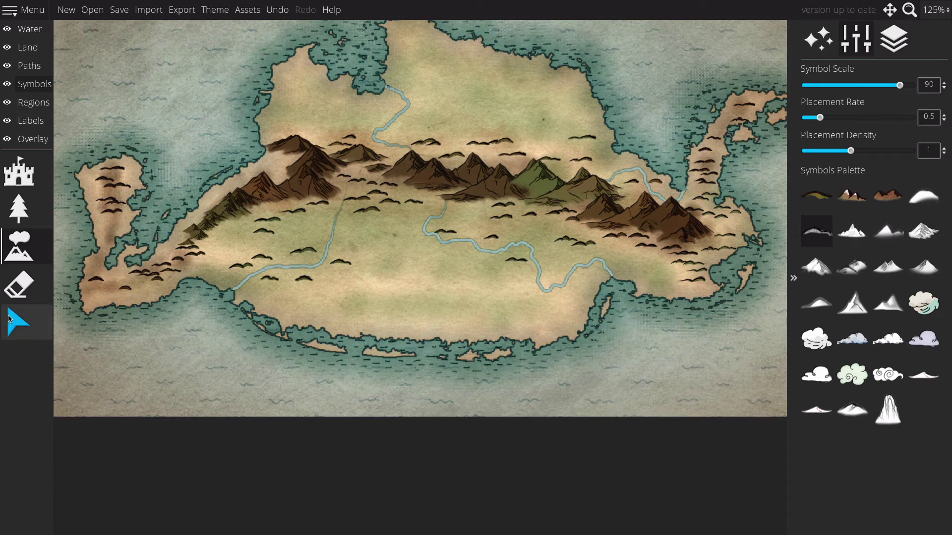
pyautogui.click(444, 233)
pyautogui.moveTo(444, 233); pyautogui.dragTo(452, 231)
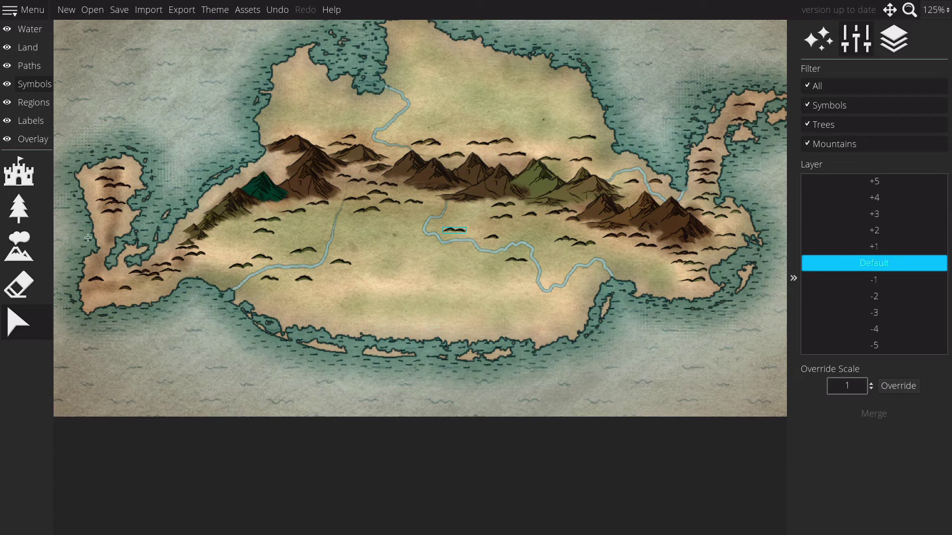
# - Scatter tall branching trees at scale 10 over the land south of the range, densest in the middle of the southern plains
pyautogui.click(19, 208)
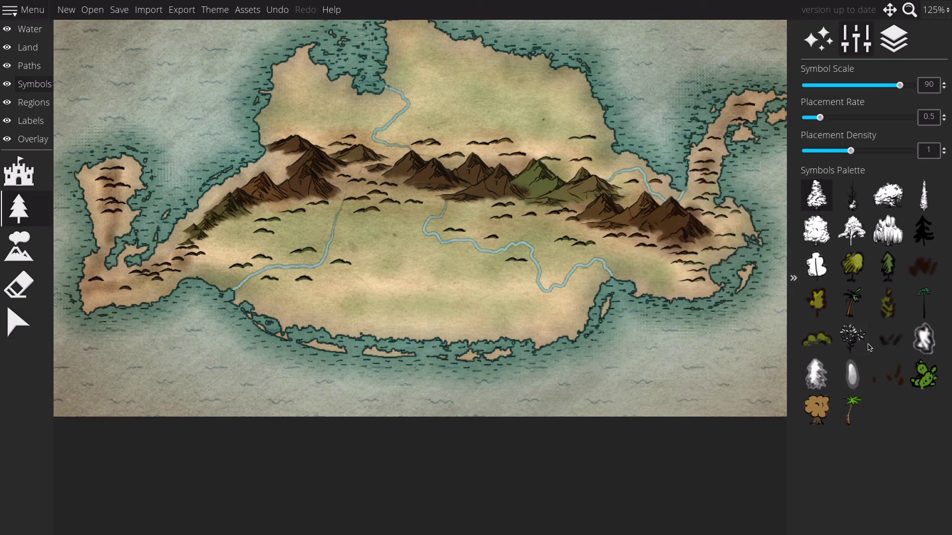
pyautogui.click(933, 221)
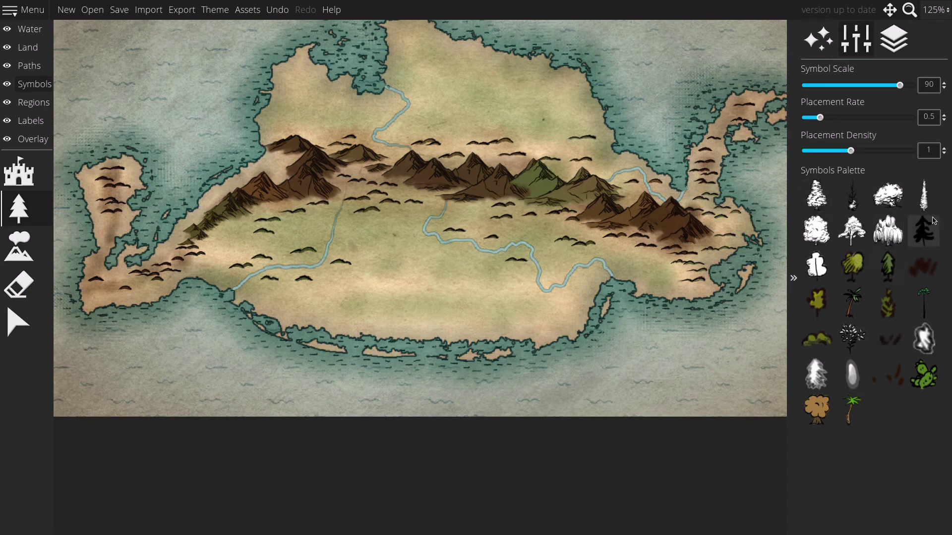
pyautogui.click(853, 229)
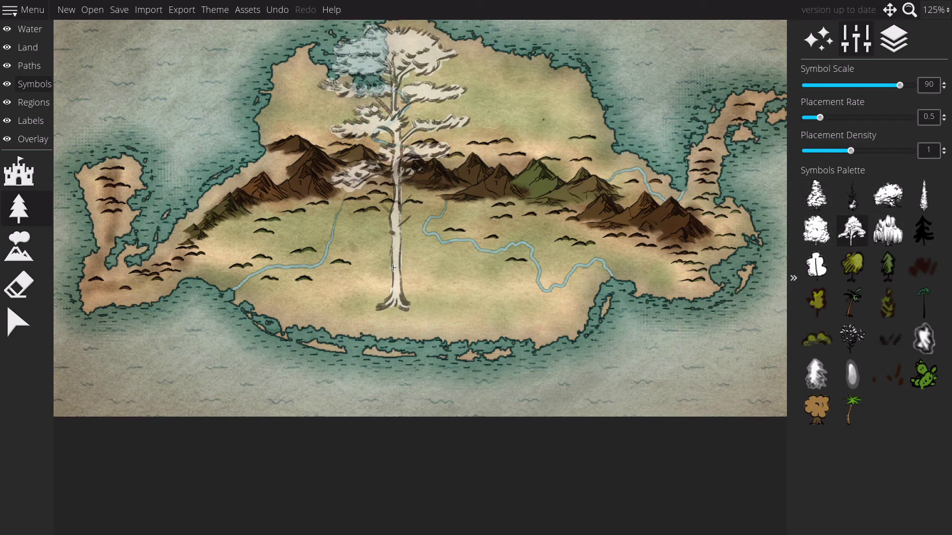
pyautogui.scroll(-16, 393, 267)
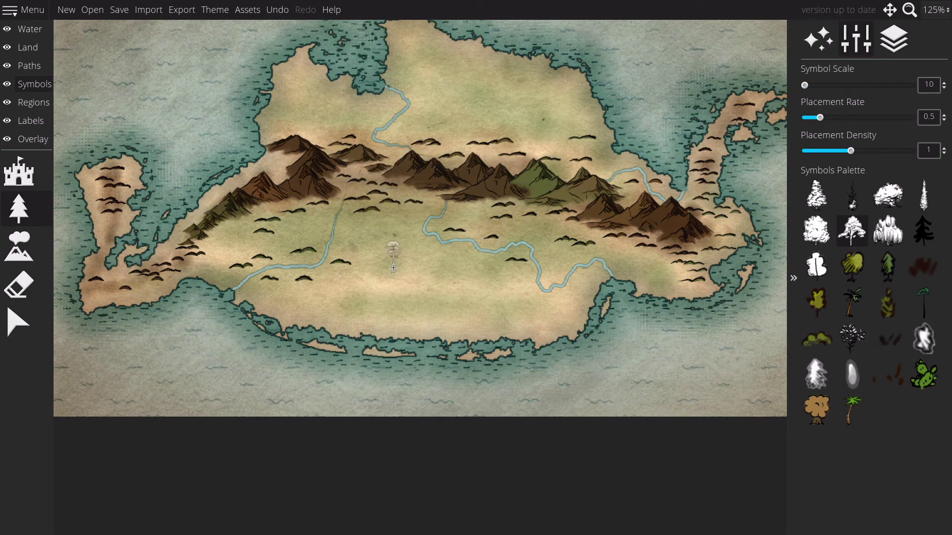
pyautogui.scroll(1, 393, 268)
pyautogui.scroll(-1, 393, 267)
pyautogui.scroll(1, 393, 268)
pyautogui.scroll(-1, 393, 268)
pyautogui.click(351, 253)
pyautogui.click(388, 259)
pyautogui.moveTo(410, 268)
pyautogui.mouseDown()
pyautogui.moveTo(451, 290)
pyautogui.moveTo(451, 300)
pyautogui.moveTo(377, 305)
pyautogui.moveTo(377, 284)
pyautogui.moveTo(395, 277)
pyautogui.moveTo(364, 262)
pyautogui.moveTo(315, 307)
pyautogui.moveTo(418, 321)
pyautogui.moveTo(450, 277)
pyautogui.moveTo(398, 226)
pyautogui.moveTo(432, 262)
pyautogui.moveTo(504, 304)
pyautogui.moveTo(481, 298)
pyautogui.moveTo(454, 318)
pyautogui.moveTo(528, 311)
pyautogui.moveTo(552, 325)
pyautogui.moveTo(584, 299)
pyautogui.moveTo(499, 317)
pyautogui.moveTo(455, 297)
pyautogui.moveTo(317, 291)
pyautogui.moveTo(298, 254)
pyautogui.moveTo(312, 238)
pyautogui.moveTo(273, 248)
pyautogui.moveTo(283, 248)
pyautogui.moveTo(240, 237)
pyautogui.moveTo(219, 254)
pyautogui.moveTo(293, 313)
pyautogui.moveTo(359, 320)
pyautogui.moveTo(486, 326)
pyautogui.moveTo(635, 243)
pyautogui.moveTo(654, 278)
pyautogui.moveTo(571, 263)
pyautogui.moveTo(535, 229)
pyautogui.moveTo(340, 177)
pyautogui.moveTo(487, 121)
pyautogui.mouseUp()
pyautogui.press('w')
pyautogui.press('d')
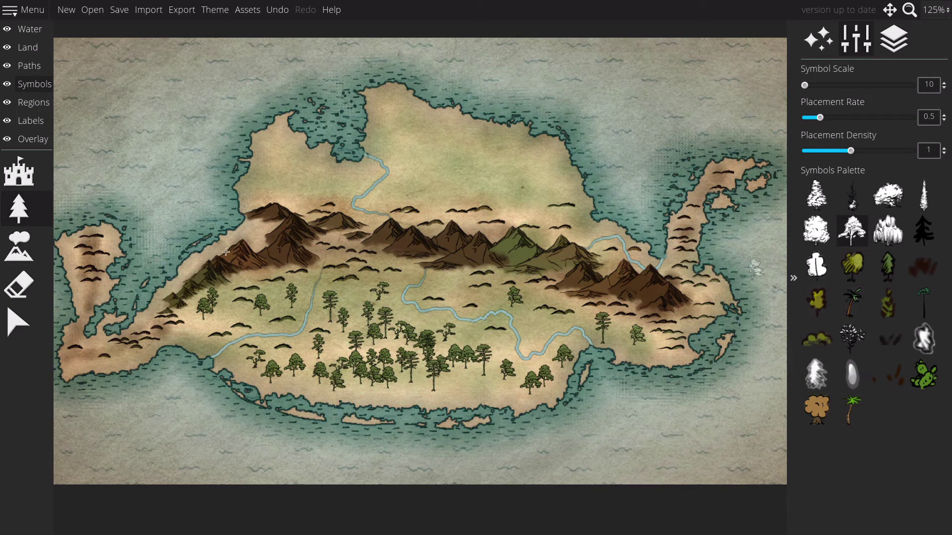
# - Scatter dark brown grass tufts at scale 90 over the northern plains on both sides of the river
pyautogui.click(917, 264)
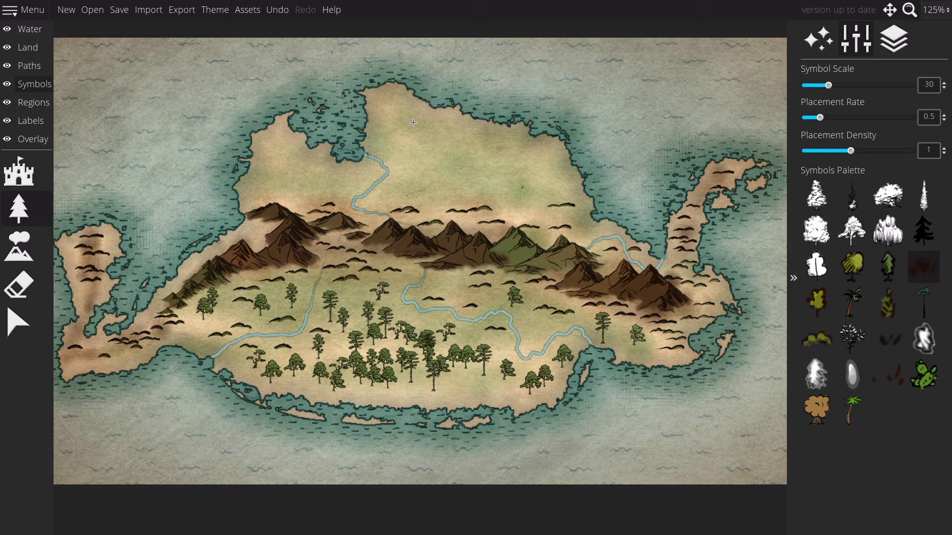
pyautogui.scroll(1, 413, 123)
pyautogui.scroll(3, 395, 113)
pyautogui.moveTo(438, 129)
pyautogui.mouseDown()
pyautogui.moveTo(505, 154)
pyautogui.moveTo(448, 172)
pyautogui.moveTo(402, 130)
pyautogui.moveTo(538, 151)
pyautogui.moveTo(538, 173)
pyautogui.moveTo(507, 190)
pyautogui.mouseUp()
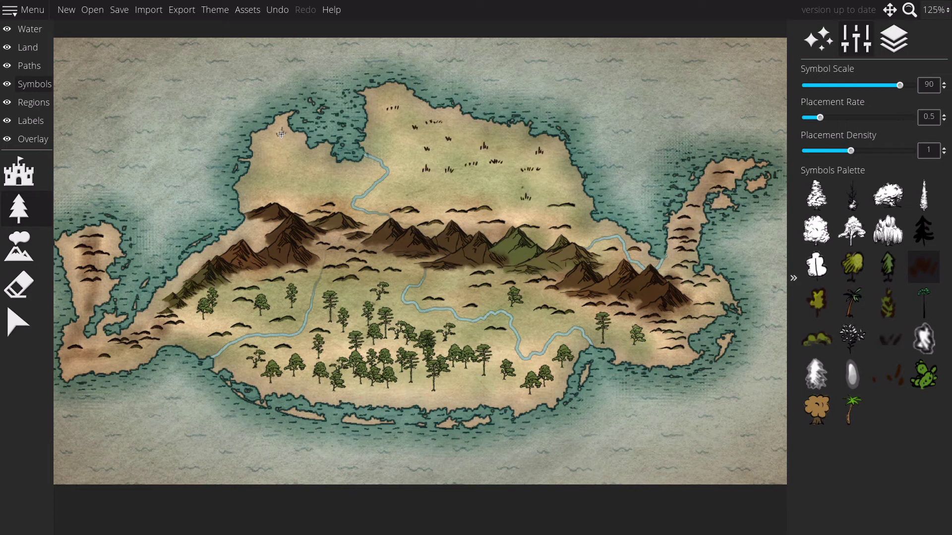
pyautogui.moveTo(280, 140)
pyautogui.mouseDown()
pyautogui.moveTo(292, 174)
pyautogui.moveTo(340, 177)
pyautogui.moveTo(300, 188)
pyautogui.moveTo(259, 183)
pyautogui.mouseUp()
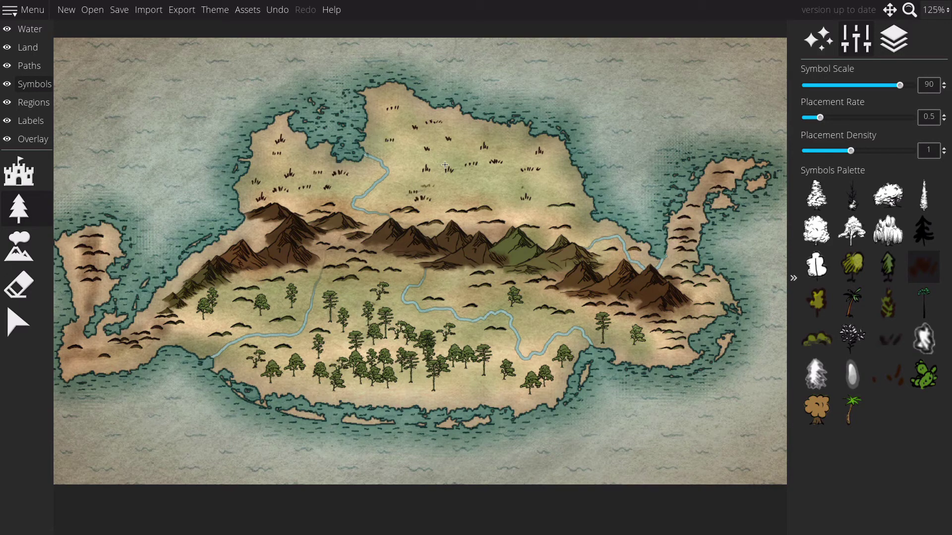
# - Erase the hill symbols from the northern part of the western peninsula with an eraser size of 64
pyautogui.scroll(-4, 415, 182)
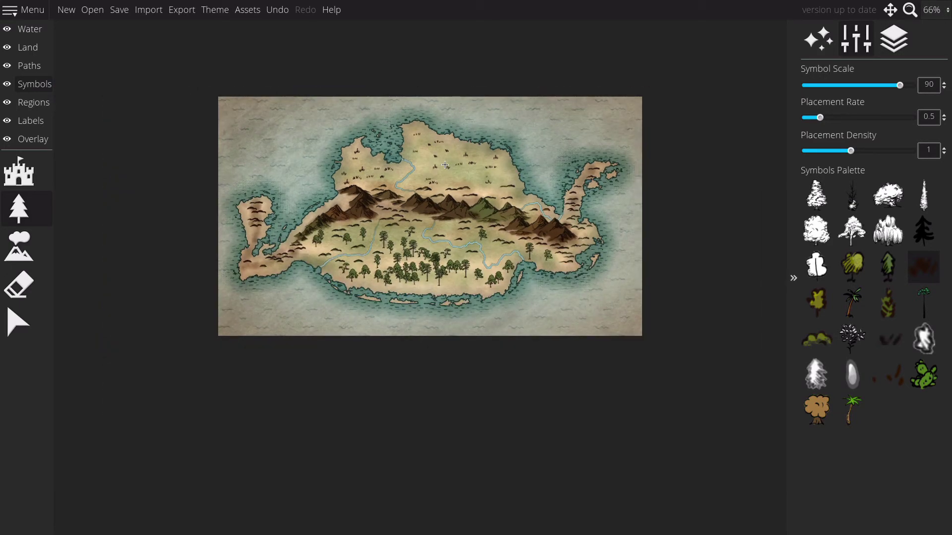
pyautogui.scroll(4, 445, 165)
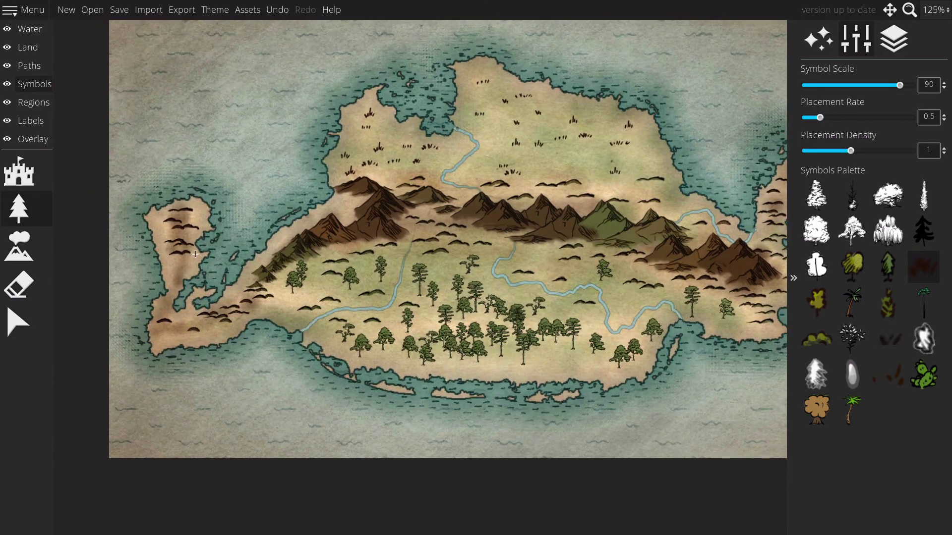
pyautogui.click(18, 285)
pyautogui.moveTo(179, 217); pyautogui.dragTo(178, 251)
# - Place a column of snow-peak style mountains down the northern part of the western peninsula, starting at scale 55 and reducing to 35
pyautogui.click(18, 247)
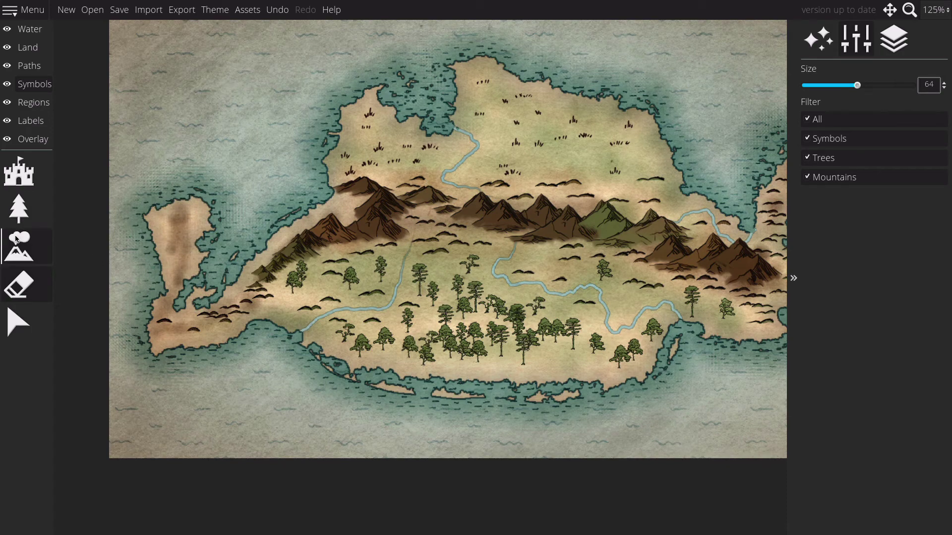
pyautogui.click(816, 267)
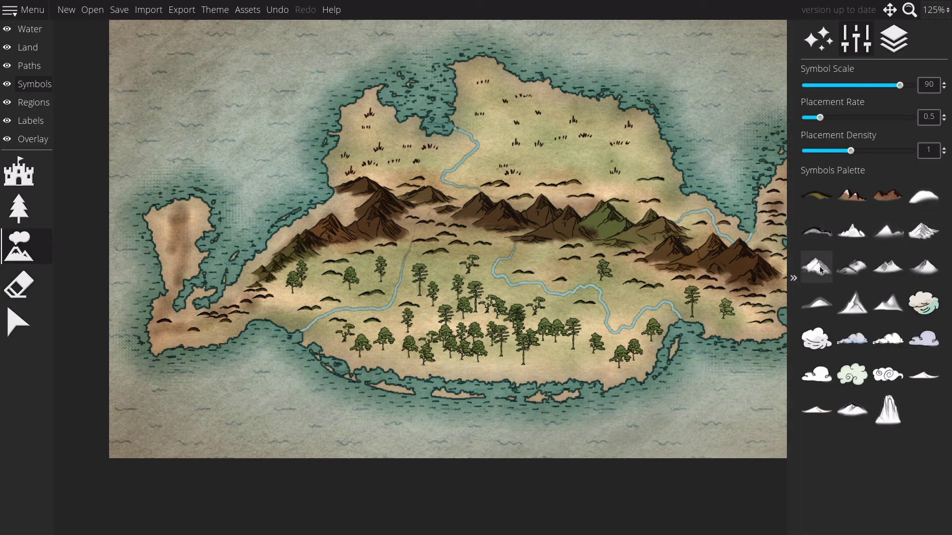
pyautogui.click(181, 226)
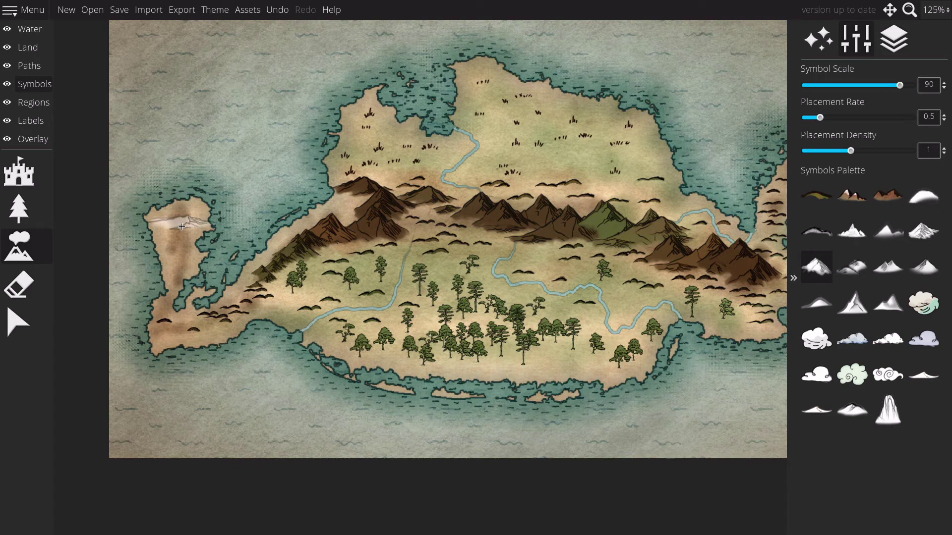
pyautogui.scroll(-7, 182, 227)
pyautogui.hotkey('ctrl', 'Up')
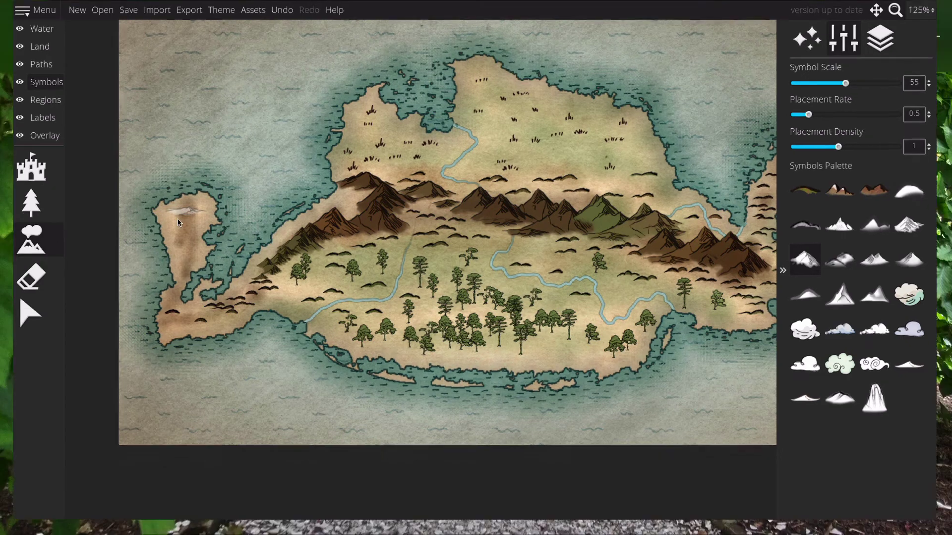
pyautogui.press('Escape')
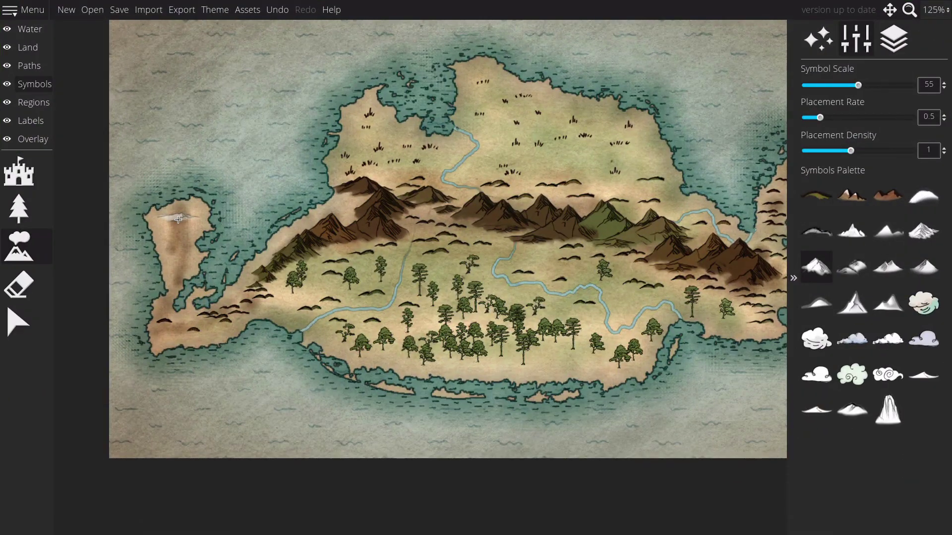
pyautogui.click(179, 219)
pyautogui.moveTo(179, 220); pyautogui.dragTo(180, 276)
pyautogui.scroll(-4, 176, 251)
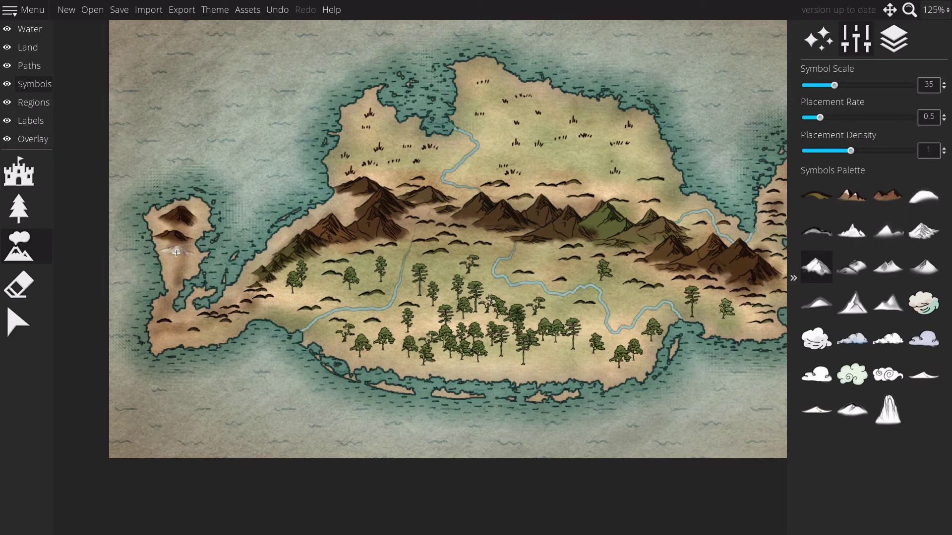
pyautogui.moveTo(177, 253)
pyautogui.mouseDown()
pyautogui.moveTo(193, 259)
pyautogui.moveTo(194, 249)
pyautogui.moveTo(201, 274)
pyautogui.mouseUp()
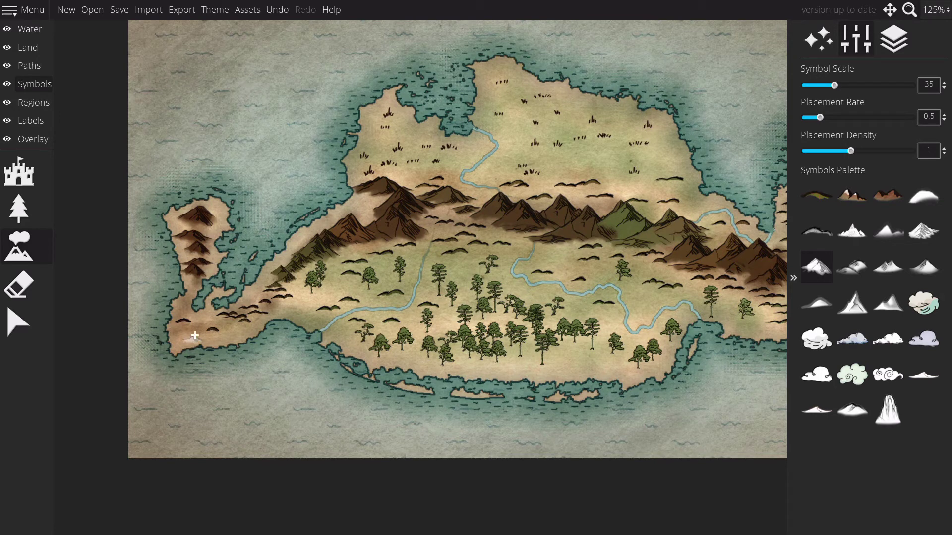
# - Place a small mountain at scale 35 at the southwestern tip, and extend it eastward with mountains at scale 55
pyautogui.moveTo(194, 336); pyautogui.dragTo(188, 336)
pyautogui.scroll(4, 234, 325)
pyautogui.click(213, 327)
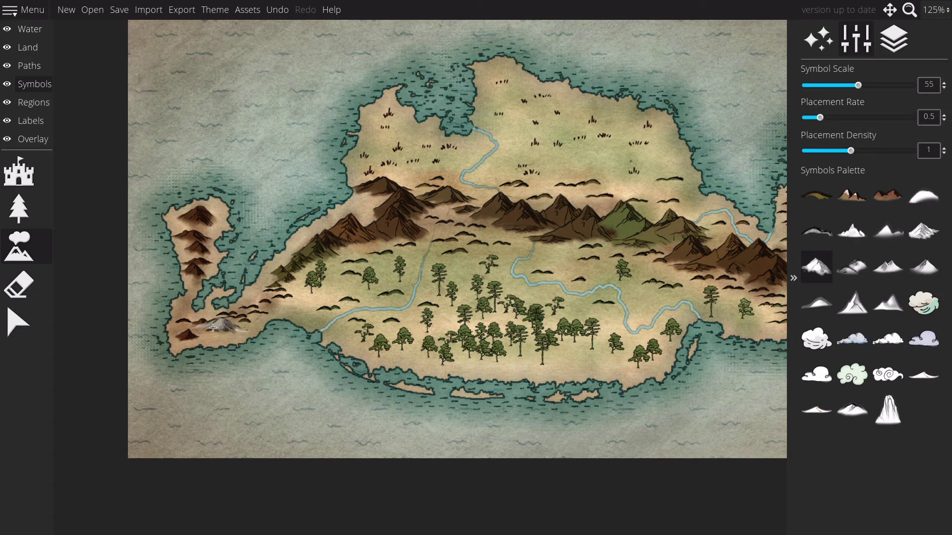
pyautogui.moveTo(212, 327)
pyautogui.mouseDown()
pyautogui.moveTo(187, 319)
pyautogui.moveTo(231, 320)
pyautogui.mouseUp()
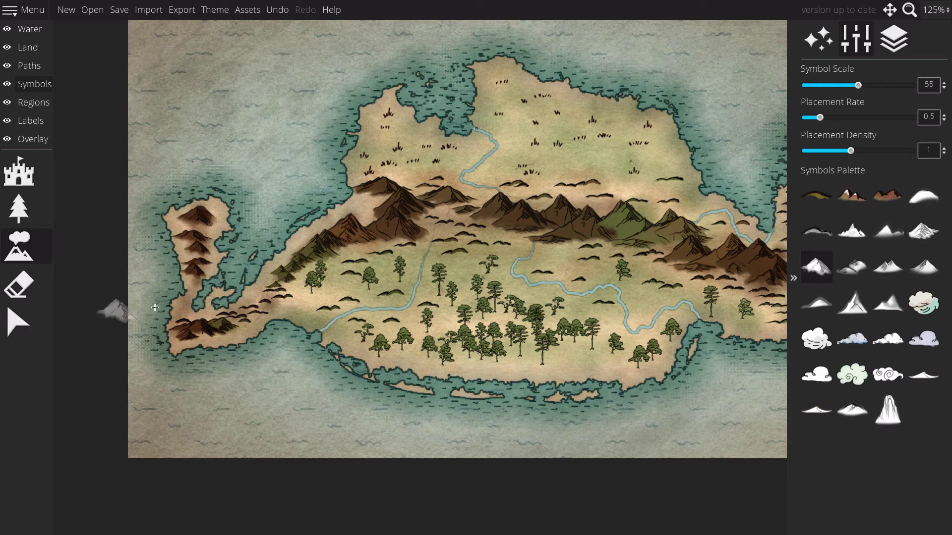
pyautogui.click(818, 234)
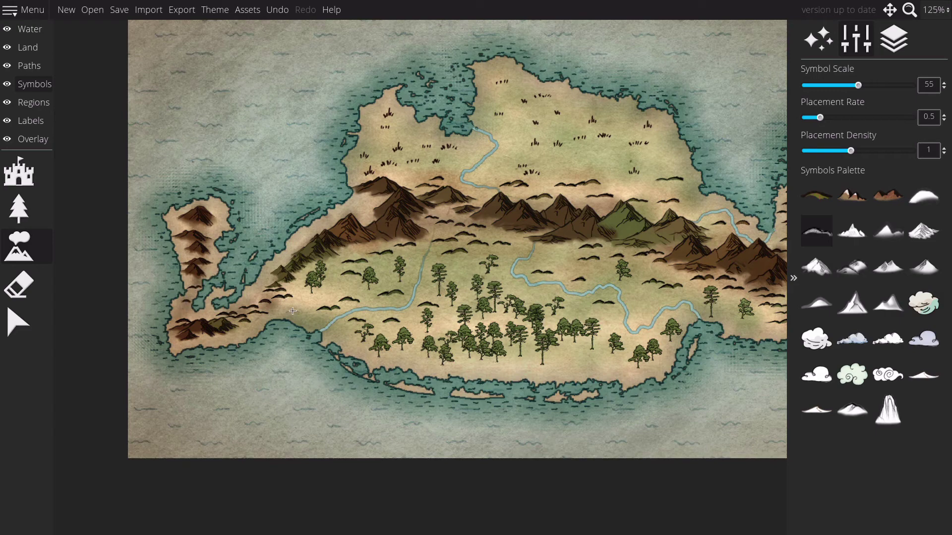
pyautogui.scroll(-5, 292, 311)
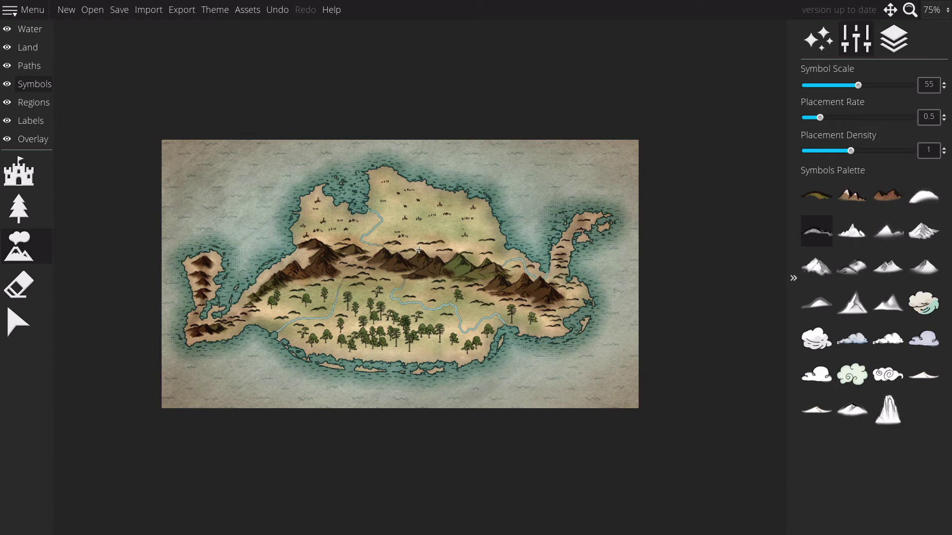
pyautogui.scroll(10, 419, 250)
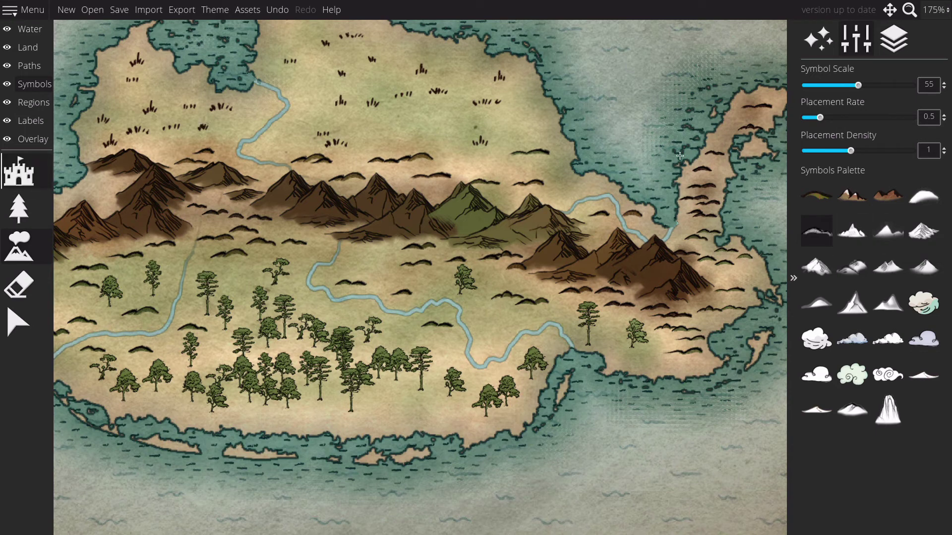
# - Place a red-roofed hamlet block symbol at scale 55 beside the mouth of the southeastern river
pyautogui.click(19, 173)
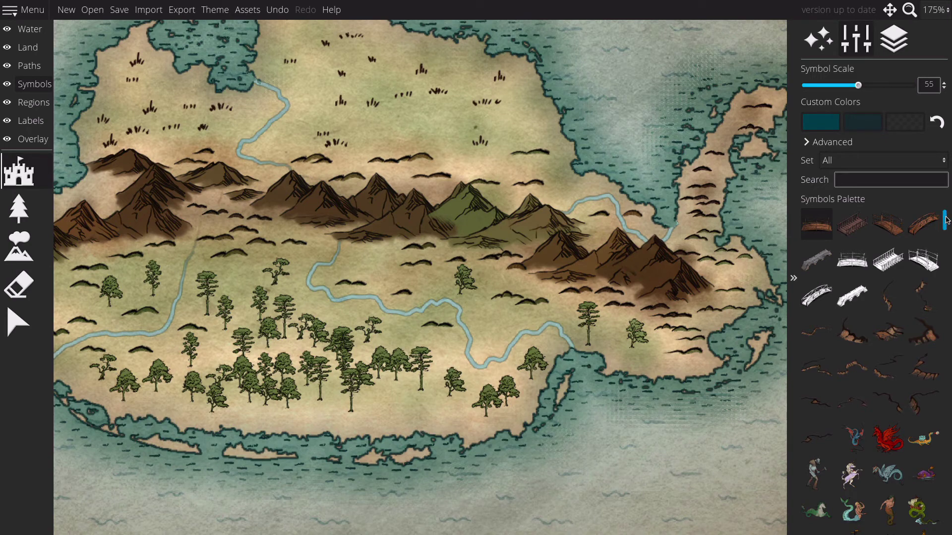
pyautogui.moveTo(946, 220); pyautogui.dragTo(939, 246)
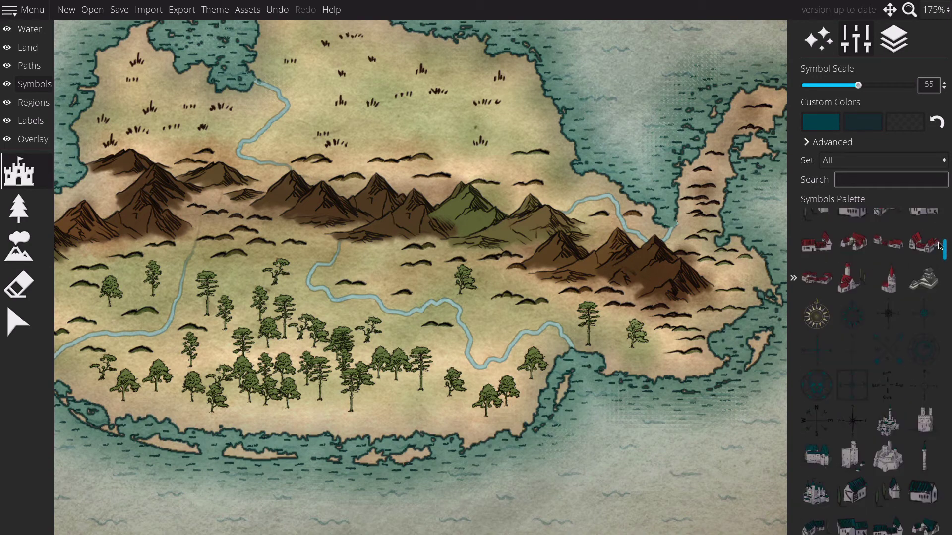
pyautogui.scroll(2, 940, 245)
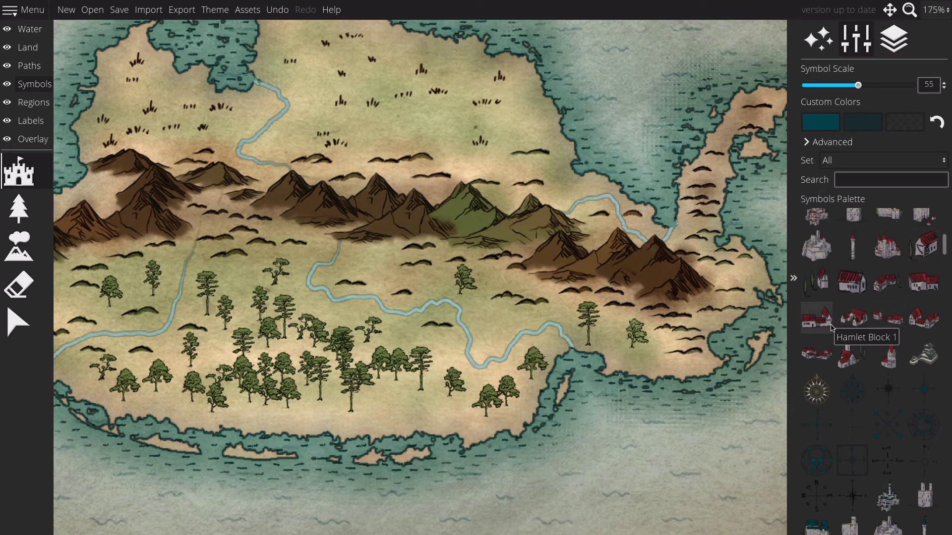
pyautogui.click(850, 325)
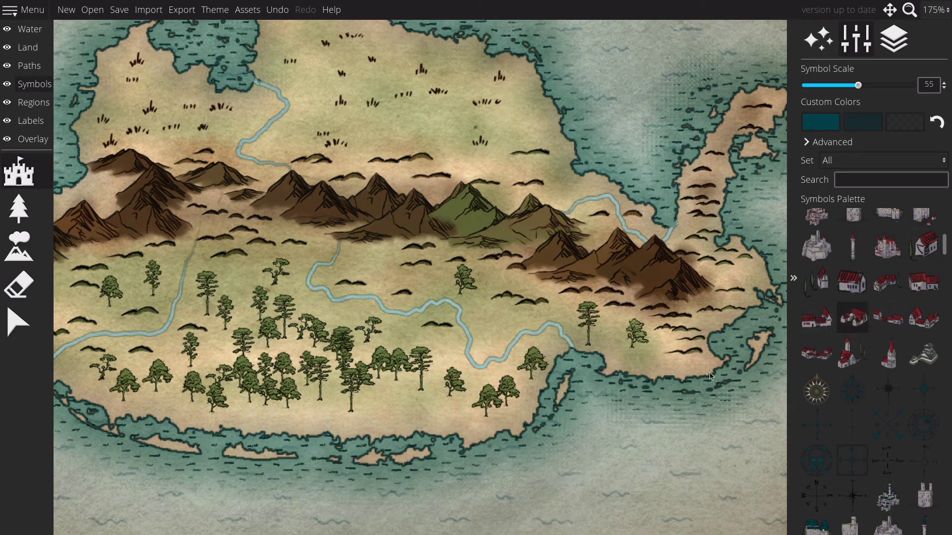
pyautogui.click(538, 346)
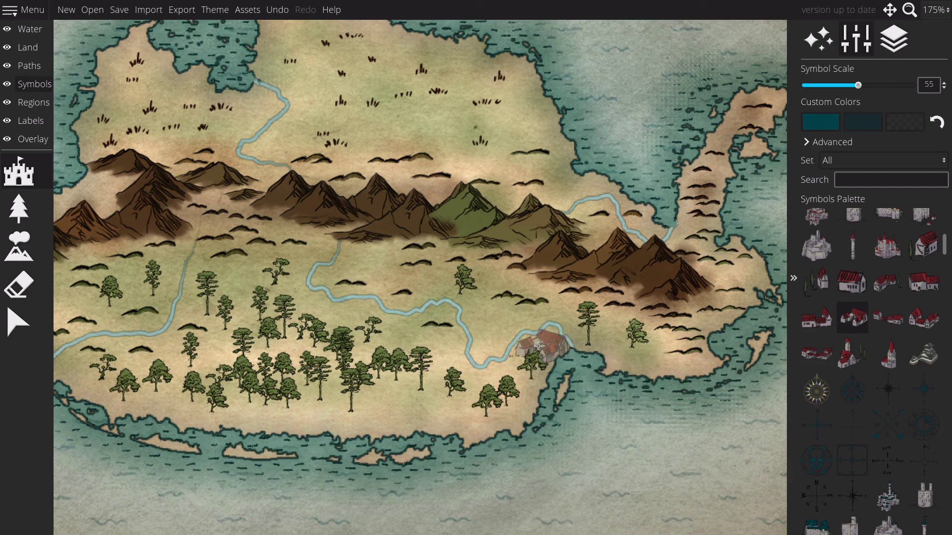
# - Place a different red-roofed hamlet block at scale 45 on the coast beside the southwestern river's mouth
pyautogui.scroll(-2, 537, 346)
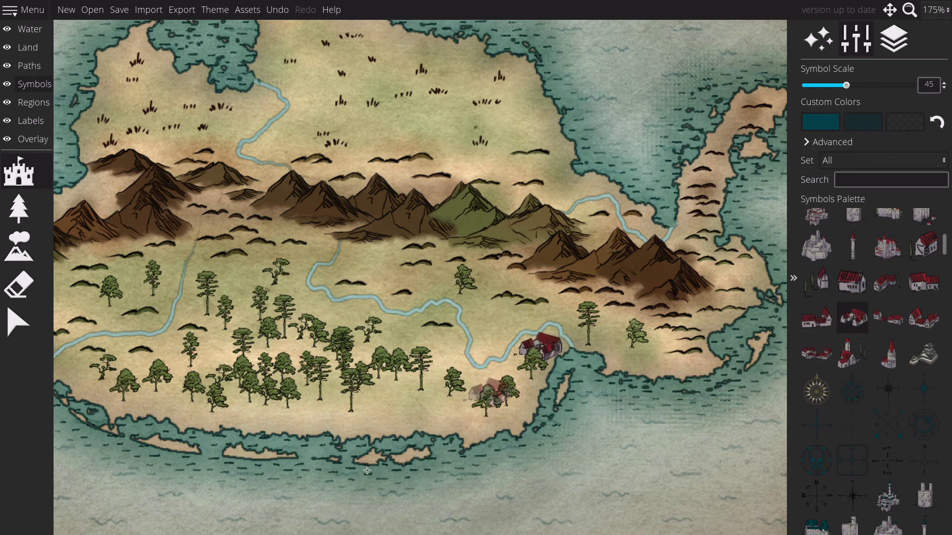
pyautogui.press('Left')
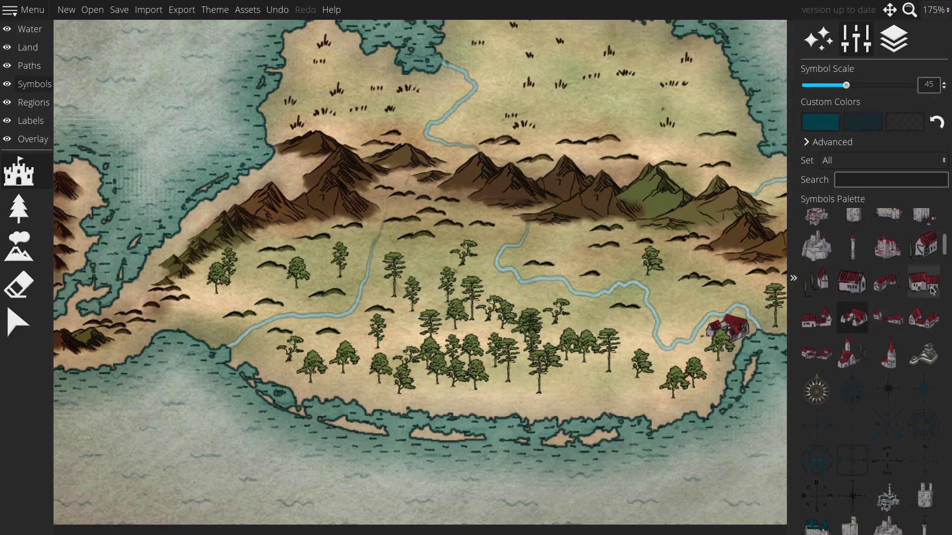
pyautogui.click(924, 318)
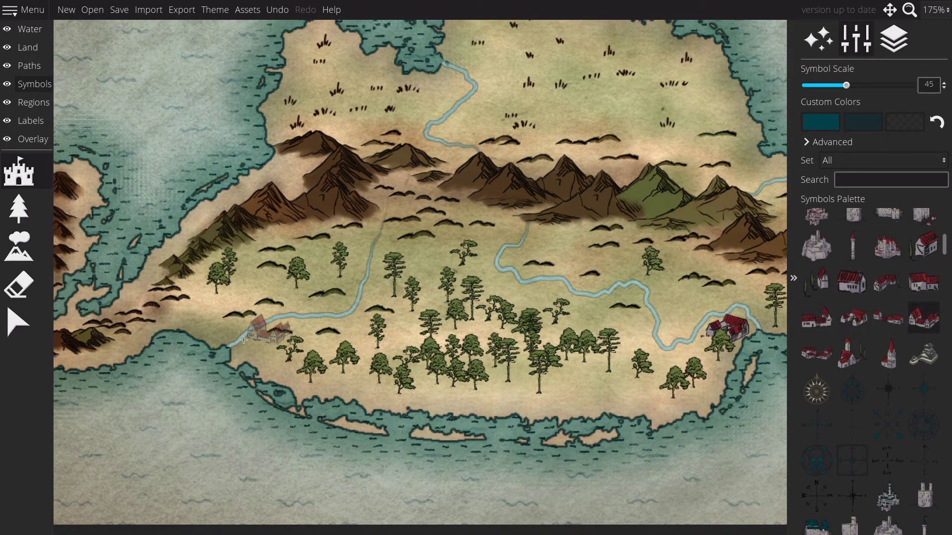
pyautogui.click(218, 327)
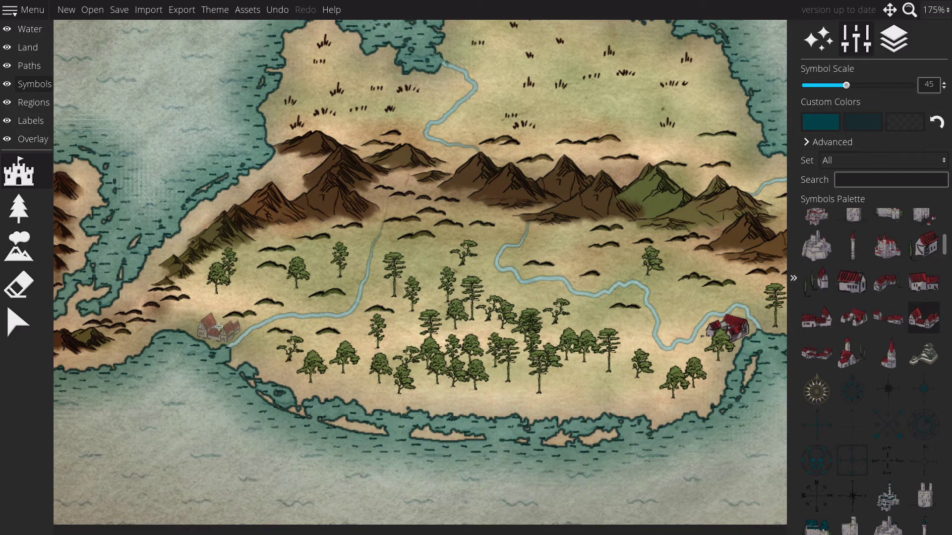
# - Place the large red-roofed castle at scale 10 beside the southeastern river's source, below the central mountains
pyautogui.press('Up')
pyautogui.press('Right')
pyautogui.press('Right')
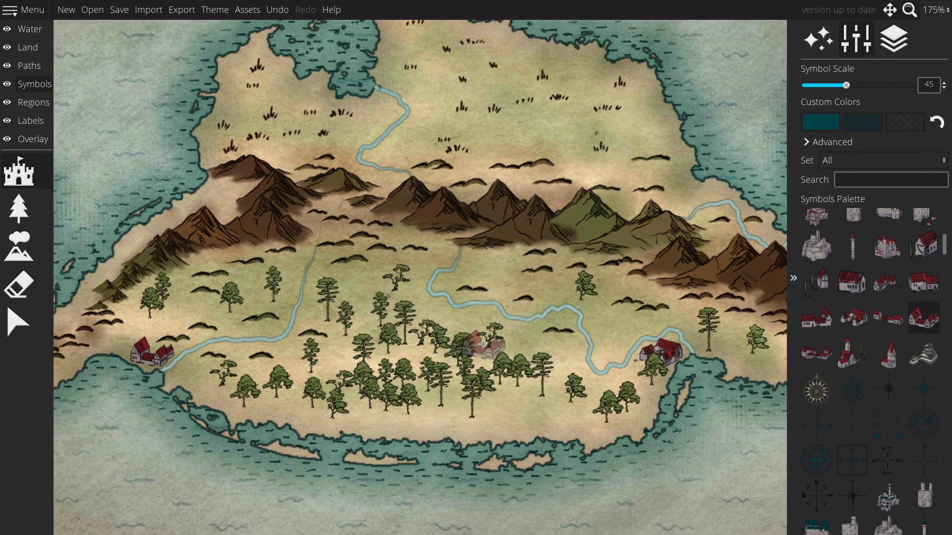
pyautogui.press('Up')
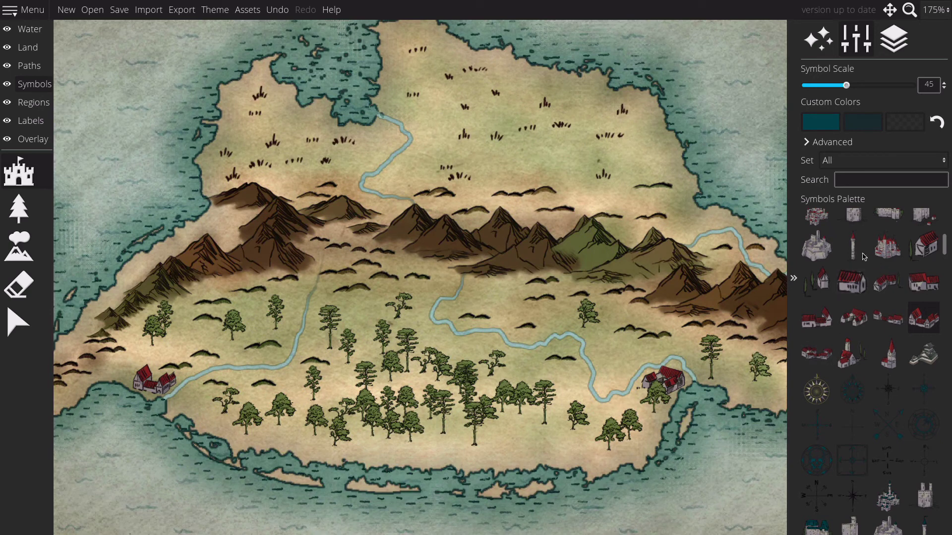
pyautogui.click(888, 248)
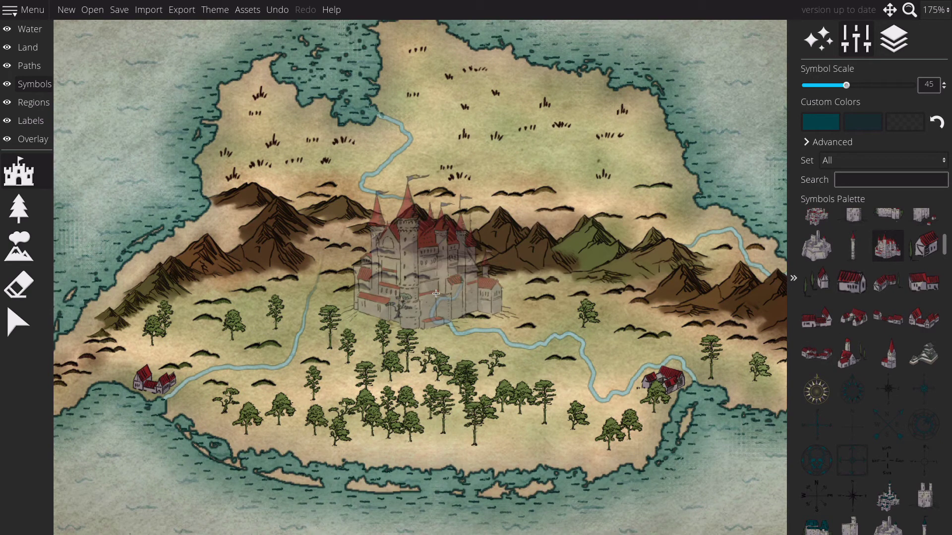
pyautogui.scroll(-3, 435, 294)
pyautogui.scroll(-4, 436, 293)
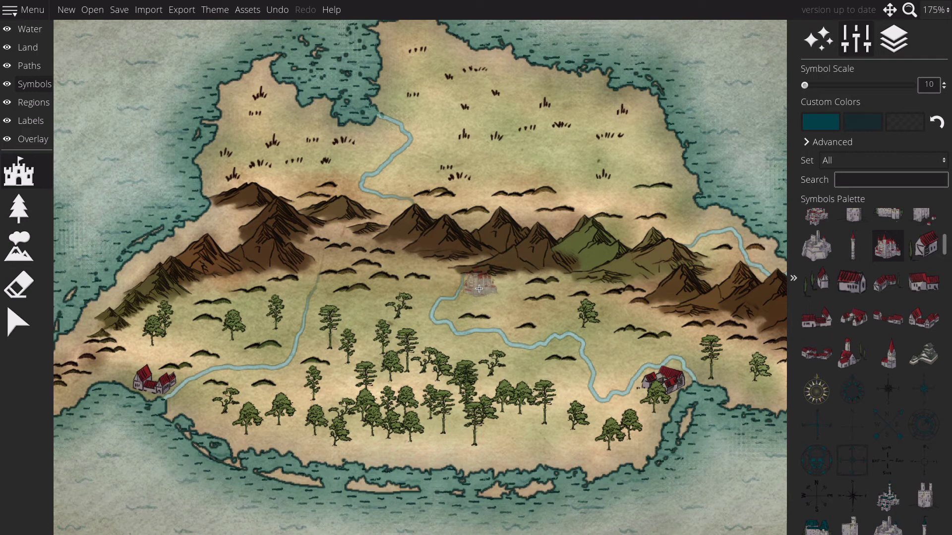
pyautogui.click(479, 288)
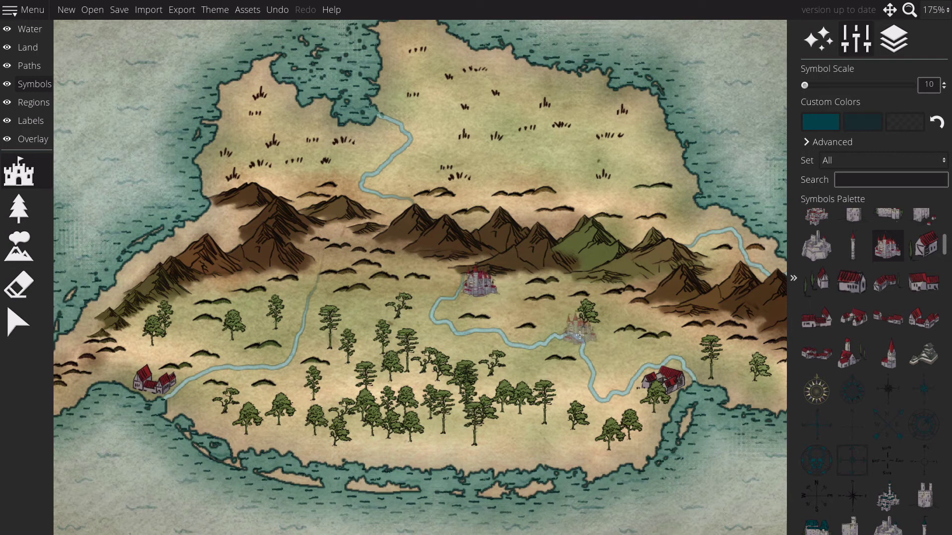
# - Place the red-roofed tower building with trees at scale 50 beside the source of the southwestern river
pyautogui.click(821, 290)
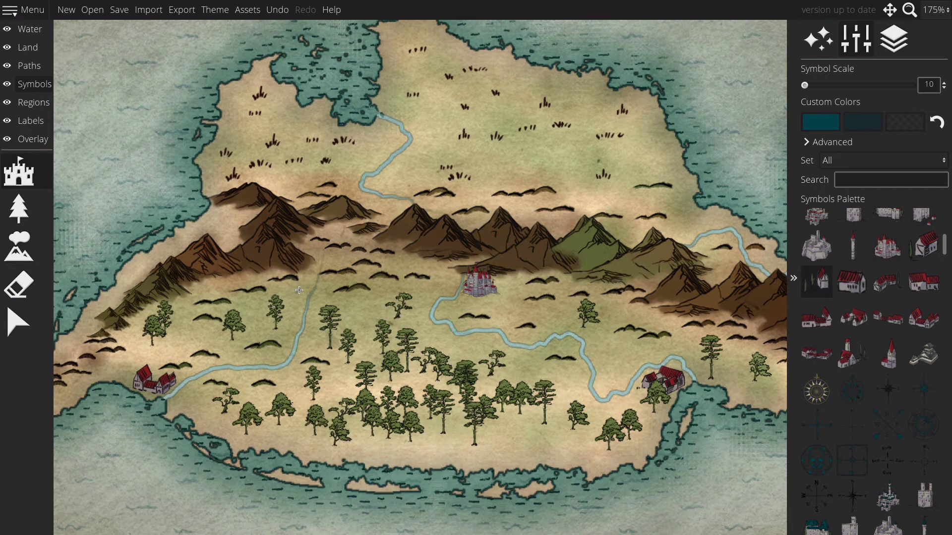
pyautogui.scroll(8, 299, 290)
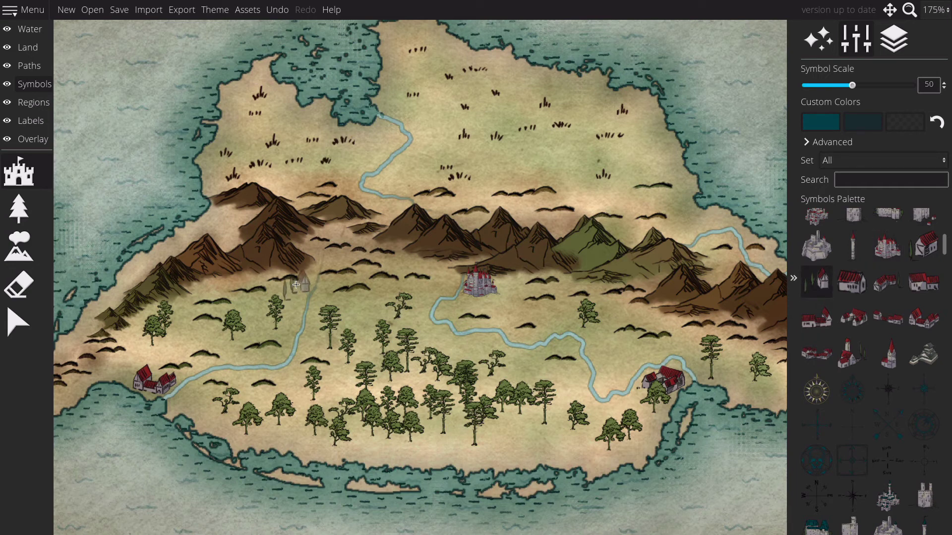
pyautogui.click(296, 285)
pyautogui.moveTo(945, 245); pyautogui.dragTo(941, 294)
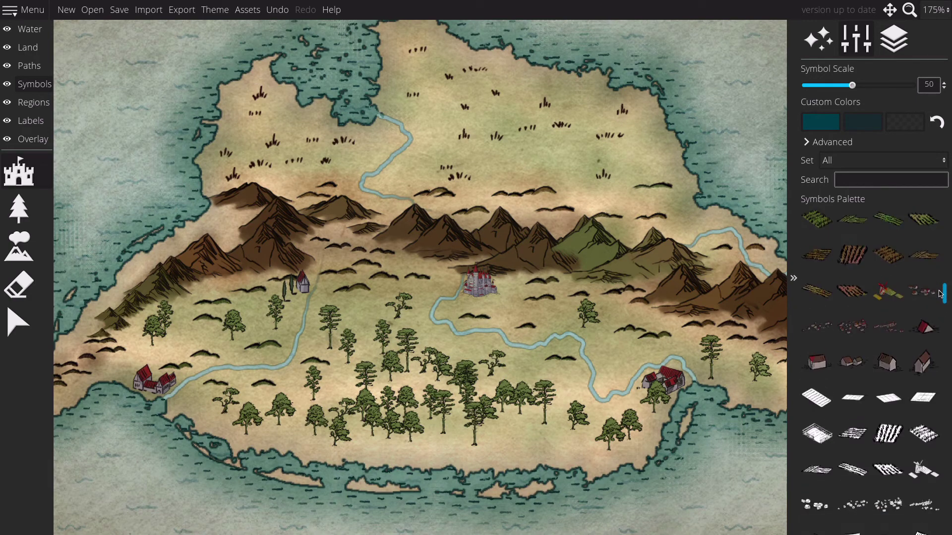
pyautogui.click(853, 326)
pyautogui.scroll(-1, 459, 149)
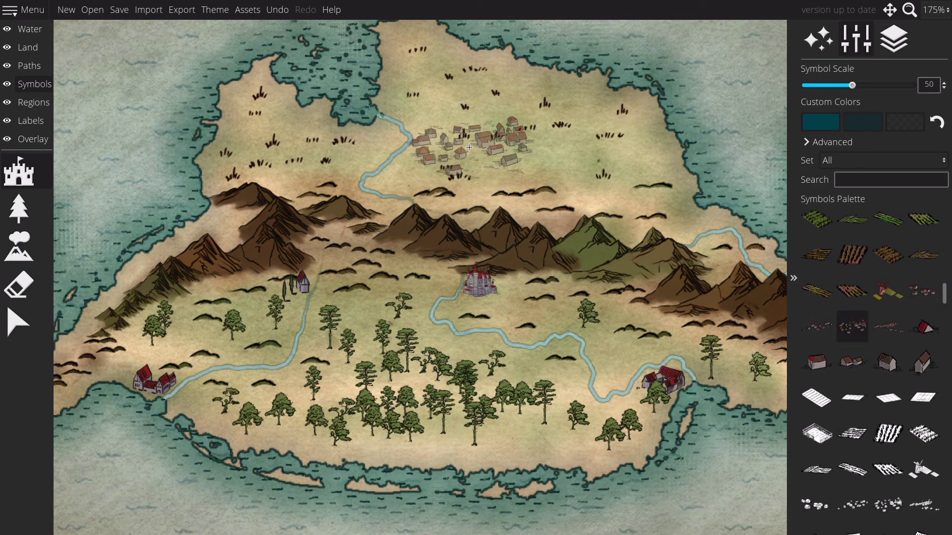
pyautogui.click(469, 147)
pyautogui.scroll(-3, 469, 148)
pyautogui.moveTo(469, 147); pyautogui.dragTo(444, 139)
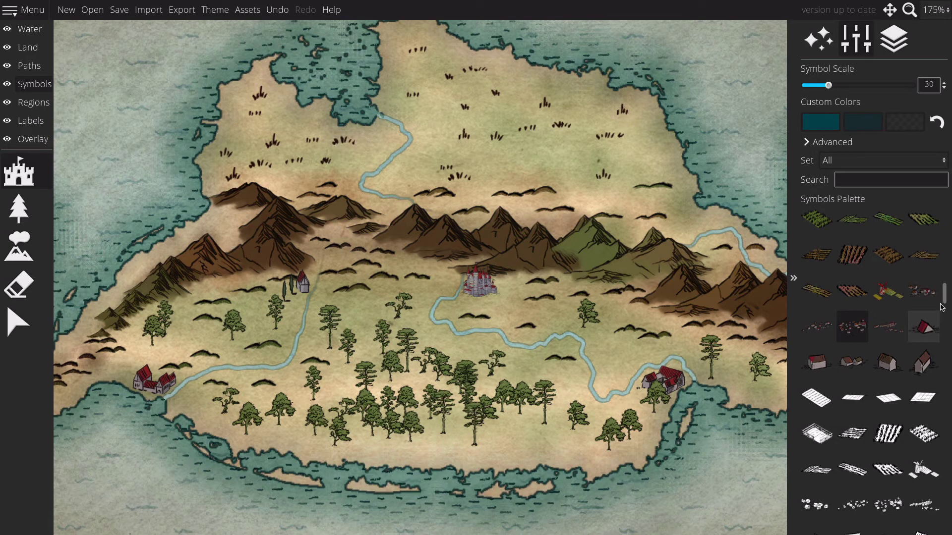
# - Place a red-roofed house at scale 50 at the northern river's mouth, with a cluster of small houses just below it
pyautogui.click(816, 364)
pyautogui.scroll(5, 381, 128)
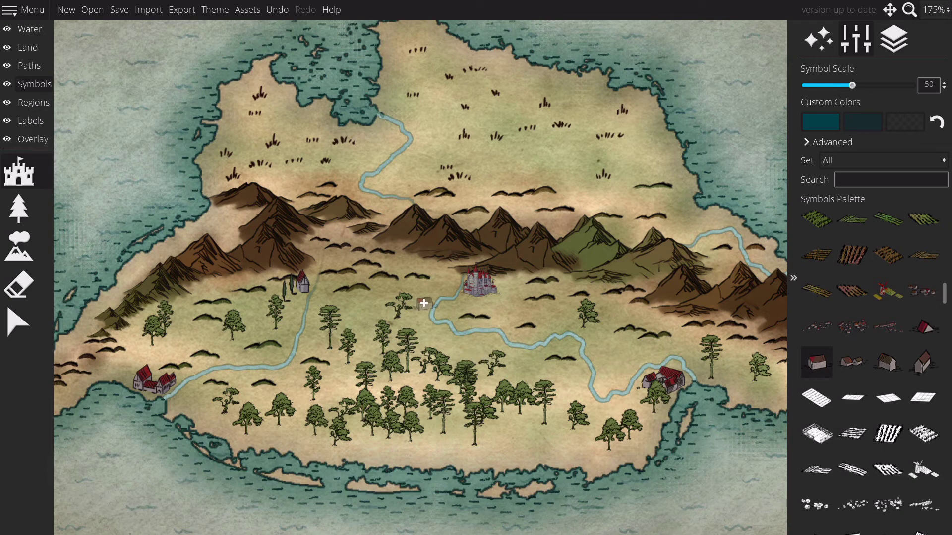
pyautogui.click(380, 131)
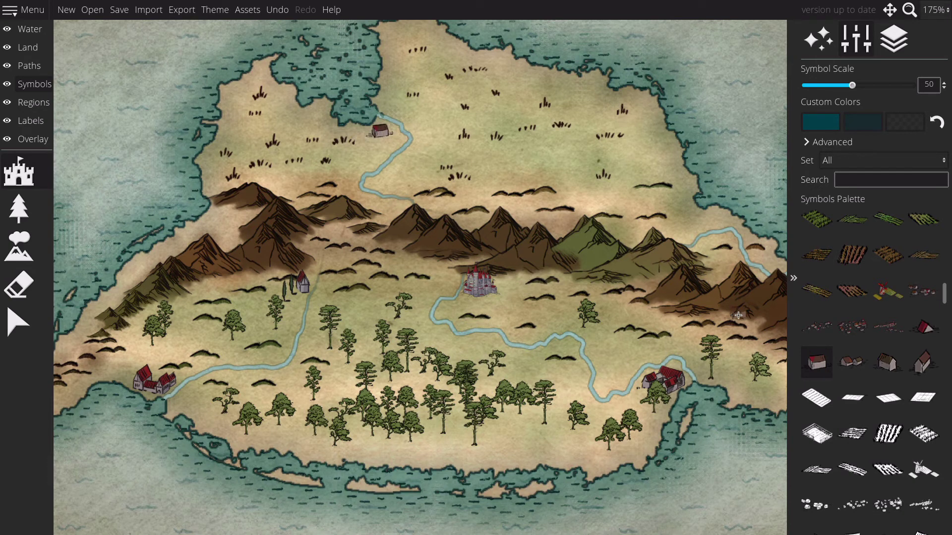
pyautogui.click(851, 363)
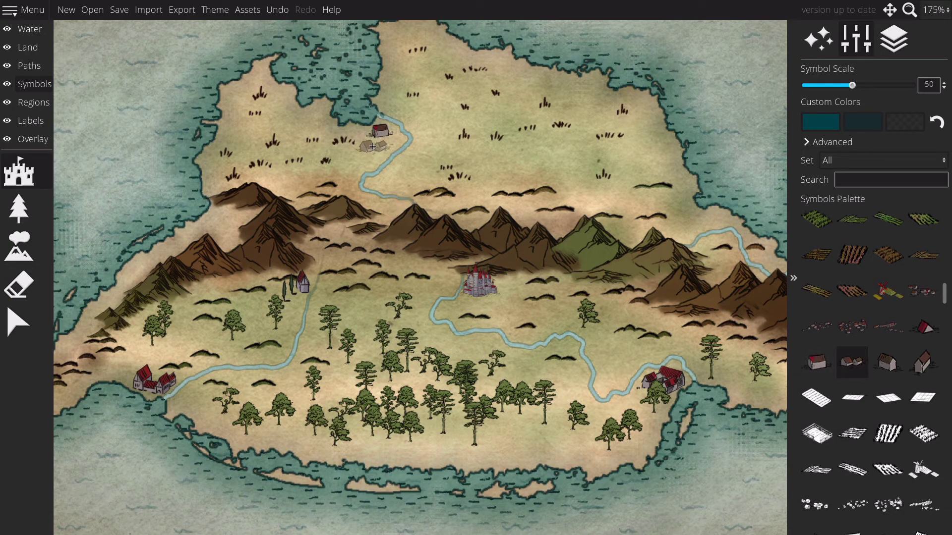
pyautogui.click(372, 143)
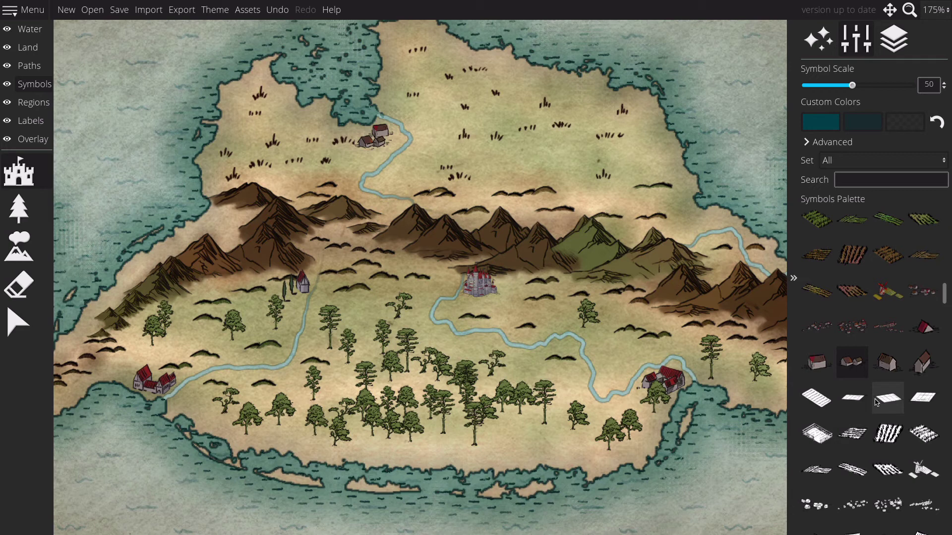
# - Extend the northern river-mouth village with a small red-roofed house on its east side and a tall brown-roofed house on its west side
pyautogui.click(923, 327)
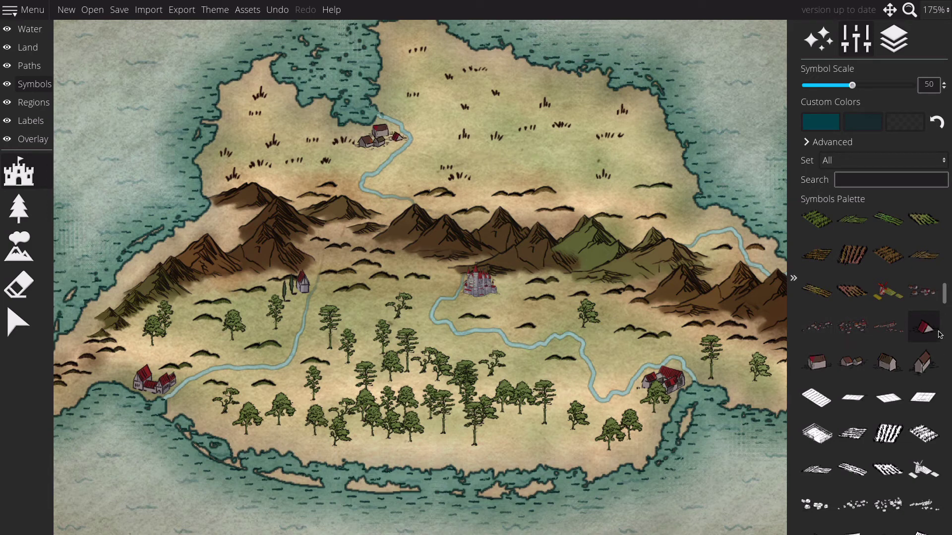
pyautogui.click(890, 367)
pyautogui.click(853, 365)
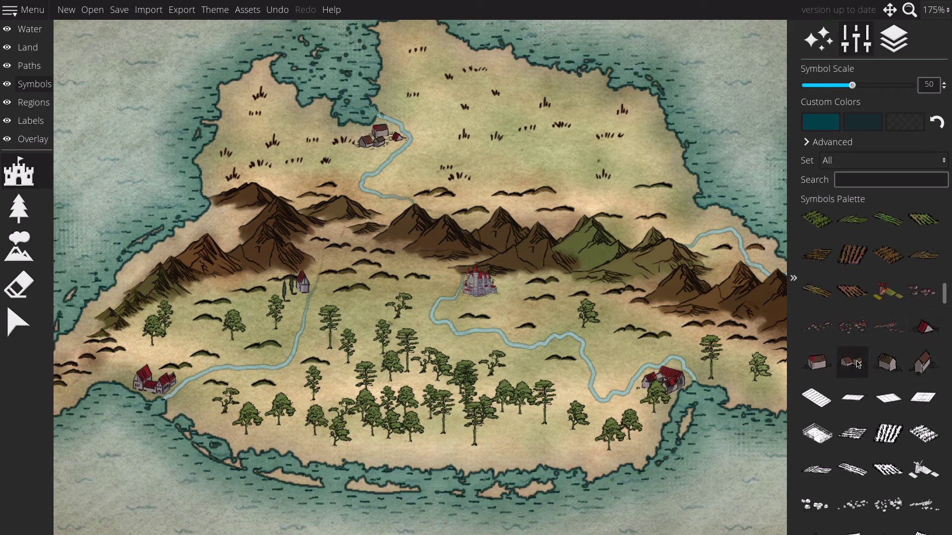
pyautogui.click(890, 367)
pyautogui.click(924, 365)
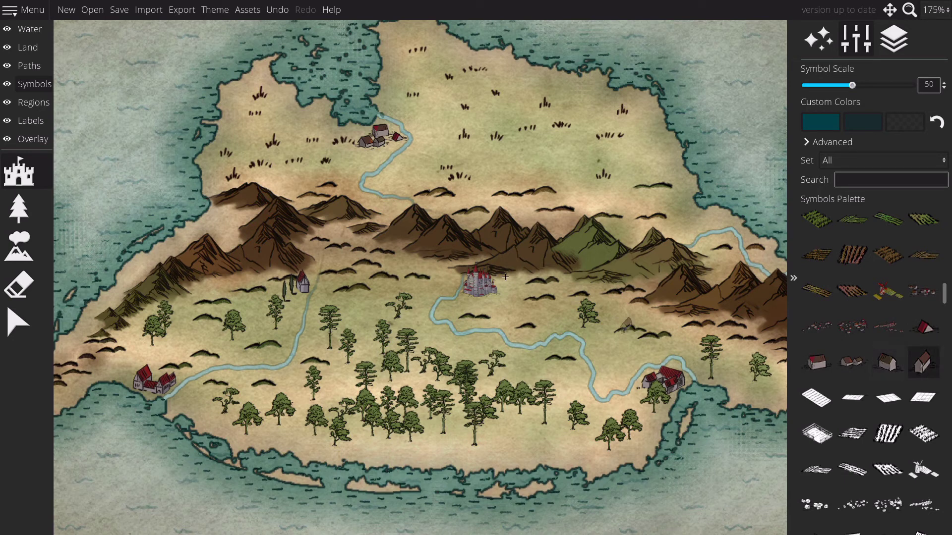
pyautogui.click(357, 132)
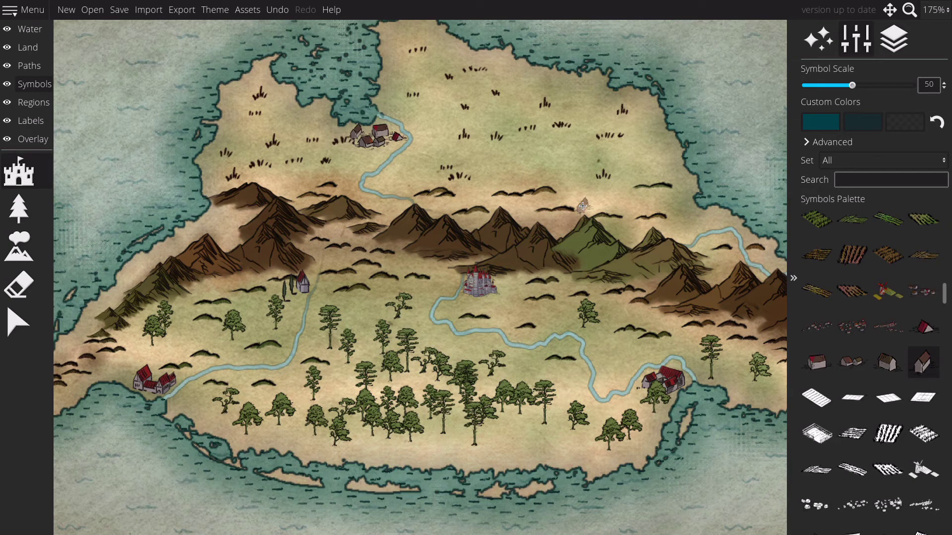
# - Select the grass tufts beside the northern village and move them slightly west, away from the houses
pyautogui.click(15, 316)
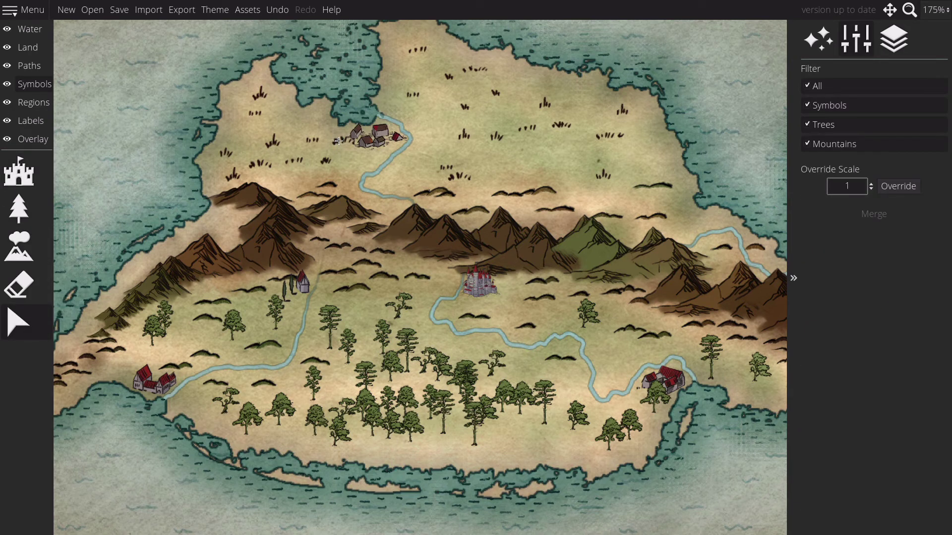
pyautogui.moveTo(326, 148); pyautogui.dragTo(328, 147)
pyautogui.click(337, 144)
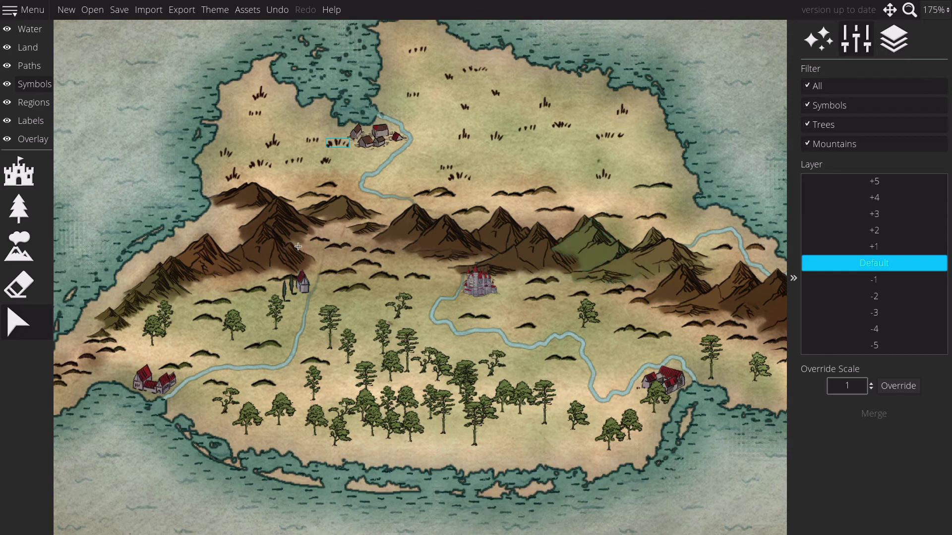
# - At scale 20, place a cave entrance at the western mountains' foot beside the red-roofed tower, and a ruined grey tower on the northeast coast
pyautogui.click(20, 176)
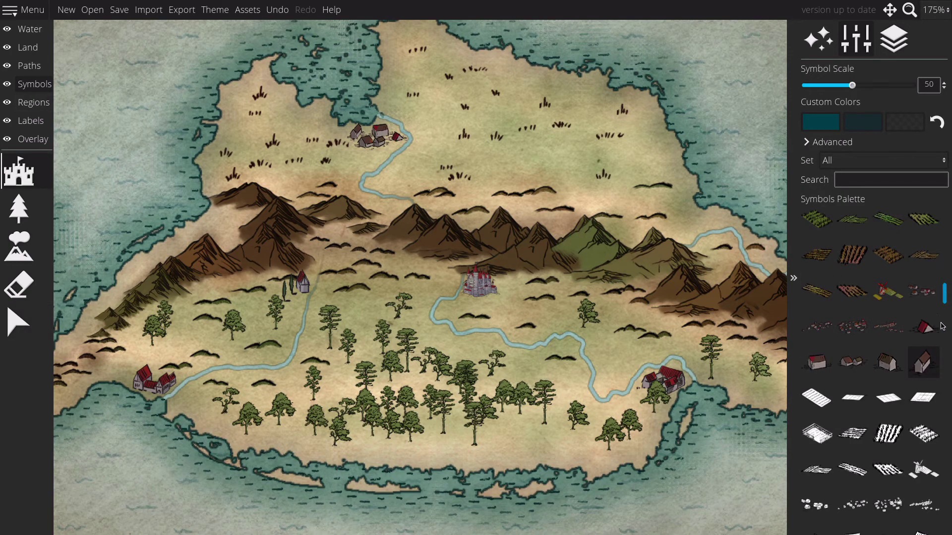
pyautogui.scroll(-5, 942, 327)
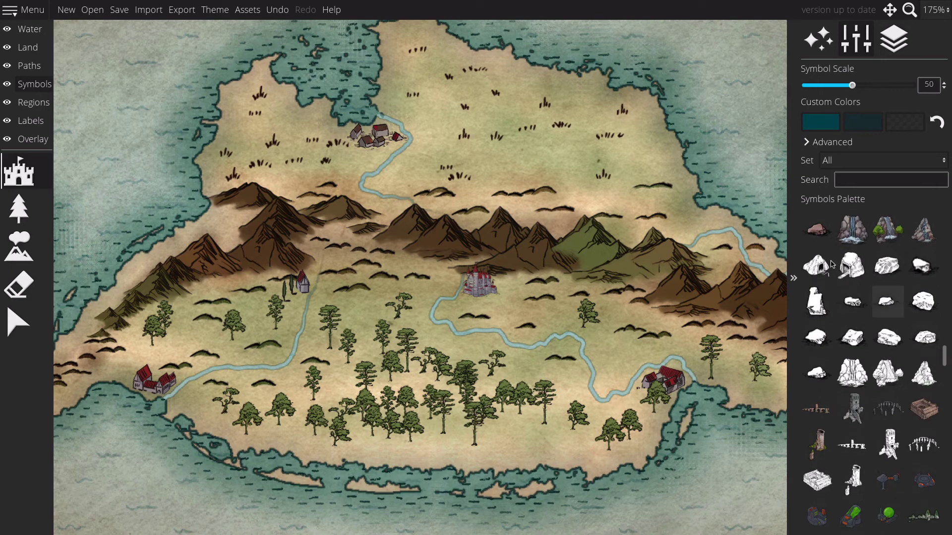
pyautogui.click(815, 270)
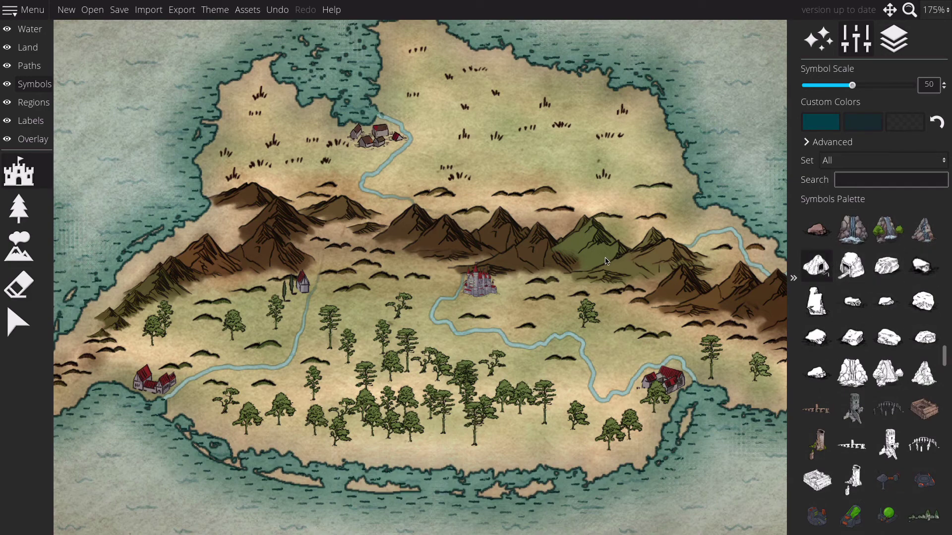
pyautogui.scroll(-6, 299, 272)
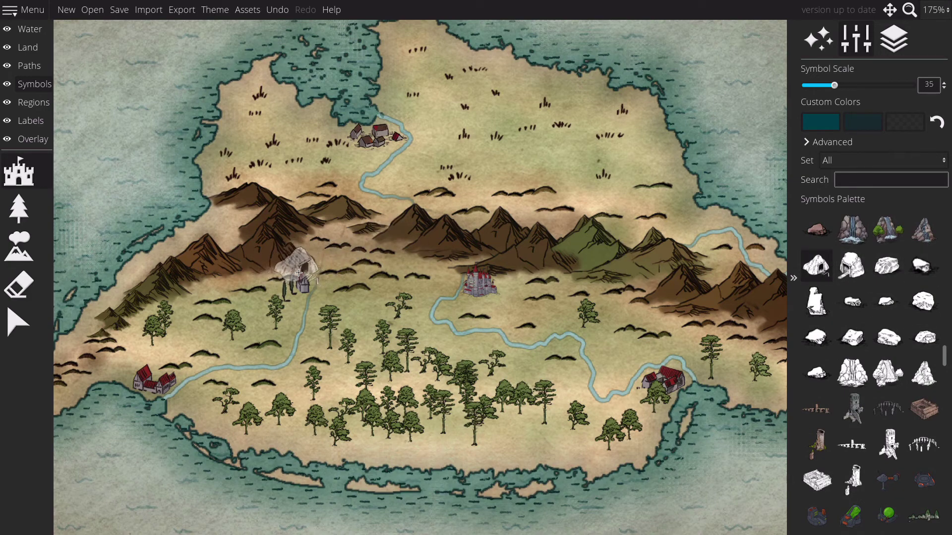
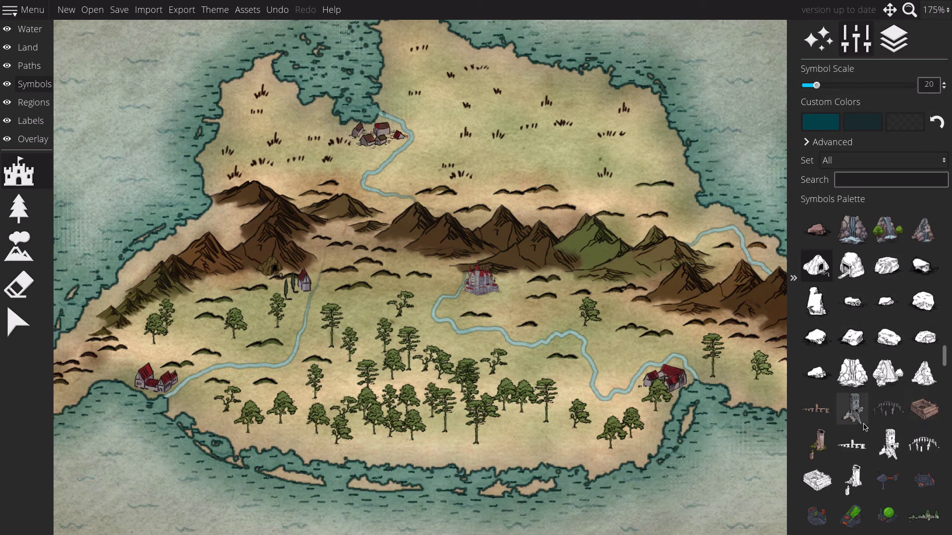
pyautogui.click(859, 410)
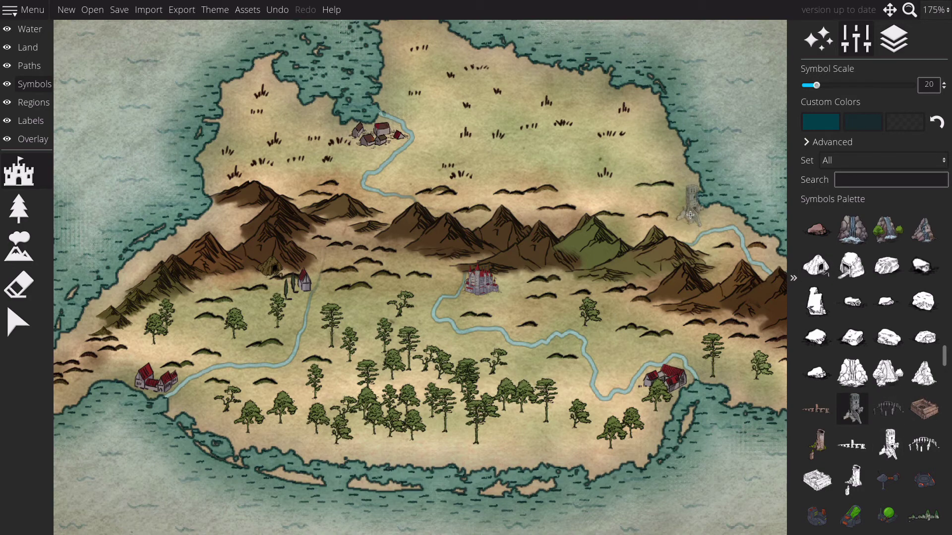
pyautogui.click(685, 220)
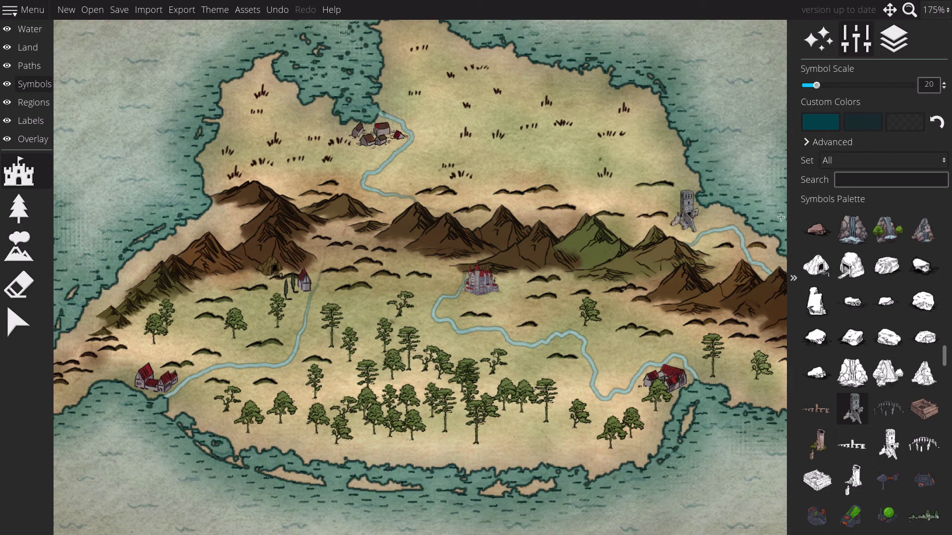
# - Place the ruined brown tower at scale 20 on the eastern peninsula's northern tip and move the hill stroke below it slightly south
pyautogui.press('Right')
pyautogui.press('Down')
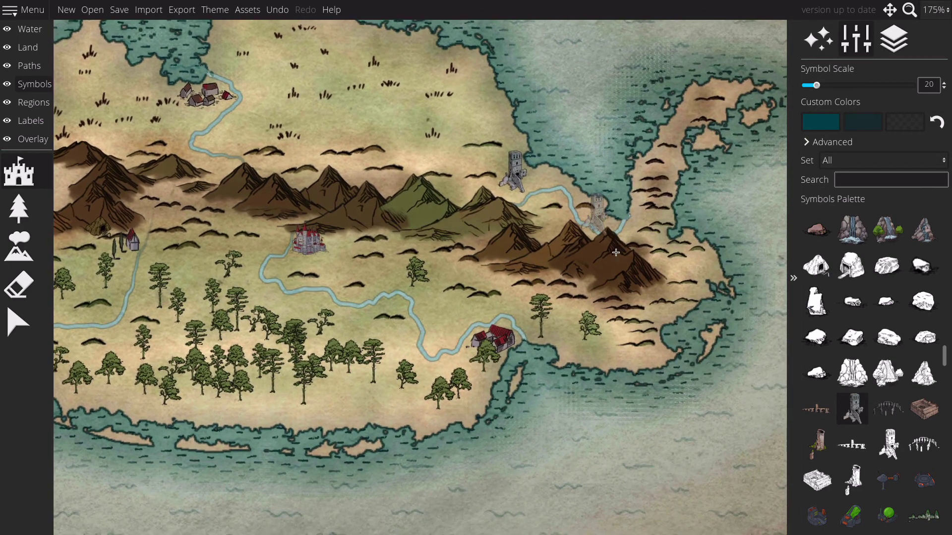
pyautogui.click(820, 447)
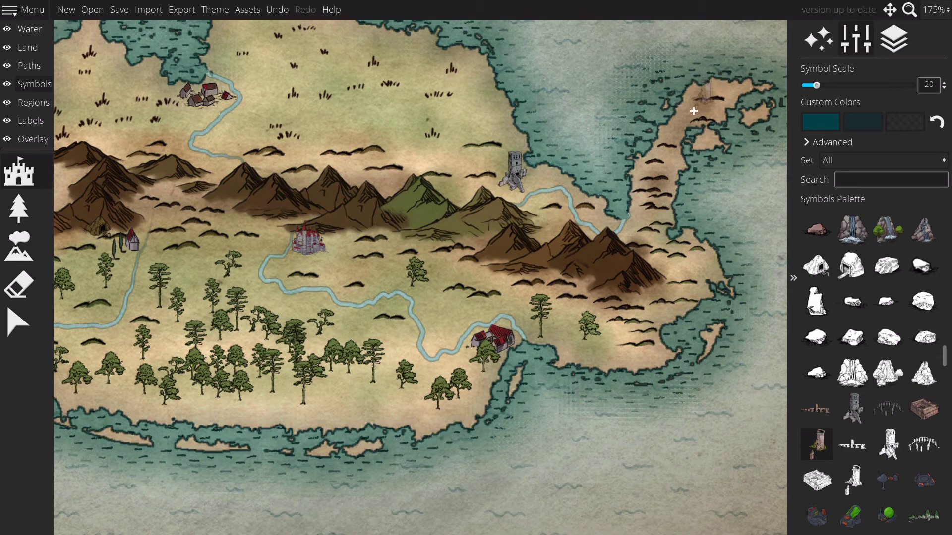
pyautogui.click(719, 83)
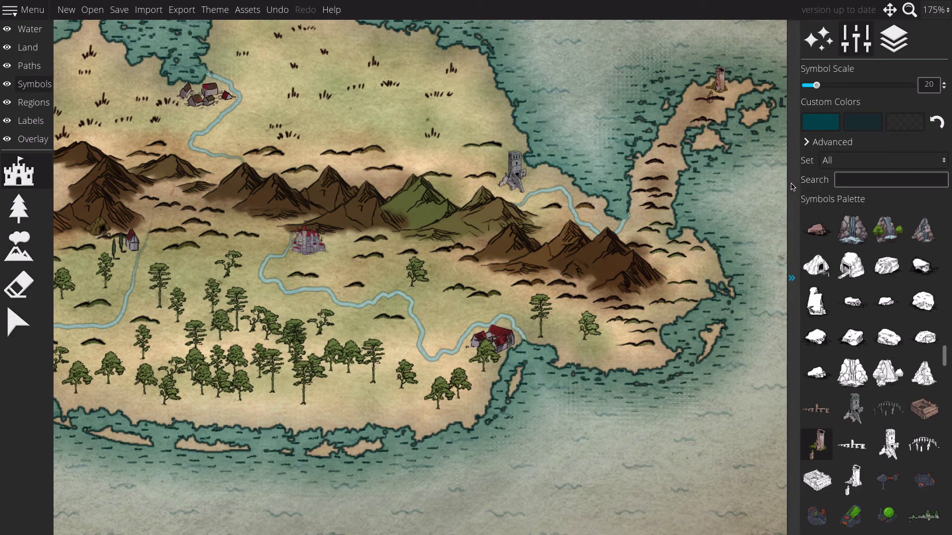
pyautogui.click(18, 321)
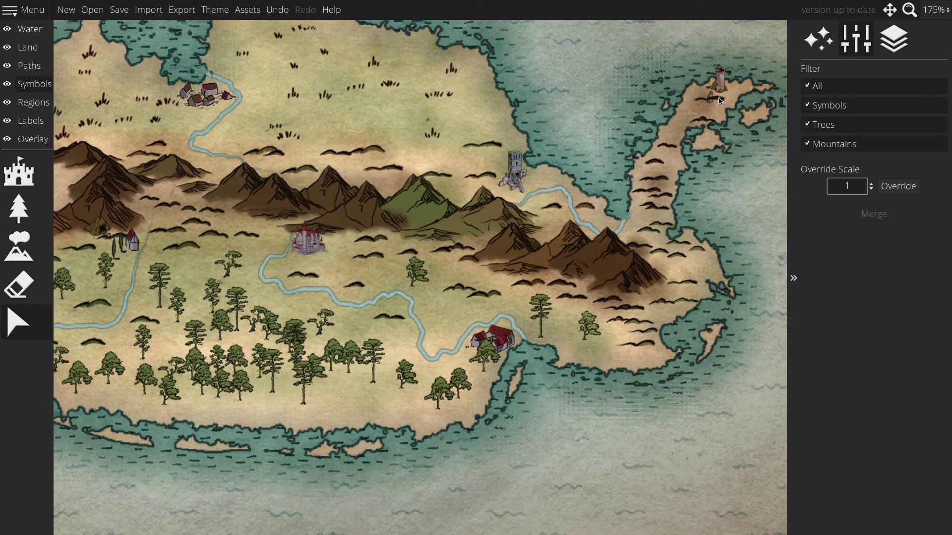
pyautogui.moveTo(719, 98); pyautogui.dragTo(713, 111)
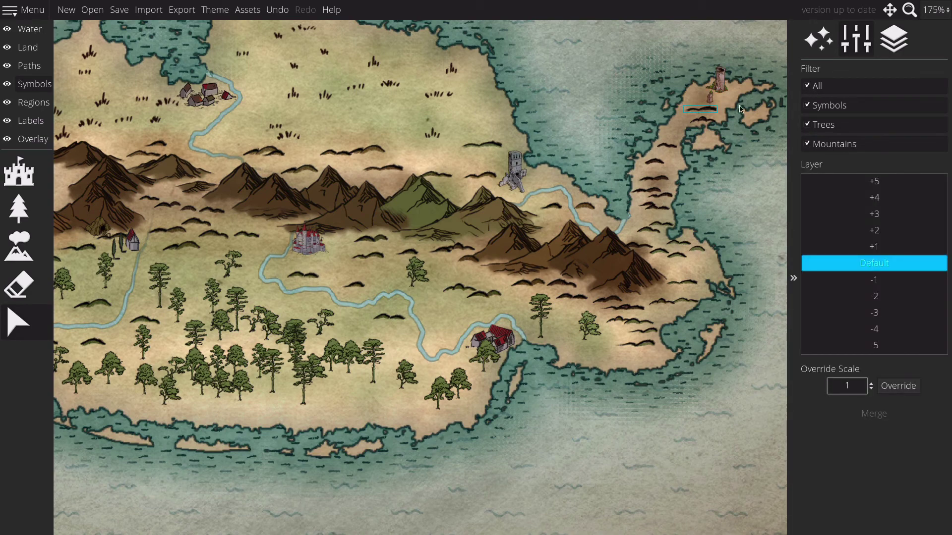
# - Place the tall, slender red-roofed tower at scale 15 on the northern grassland's northeast coast
pyautogui.press('w')
pyautogui.press('a')
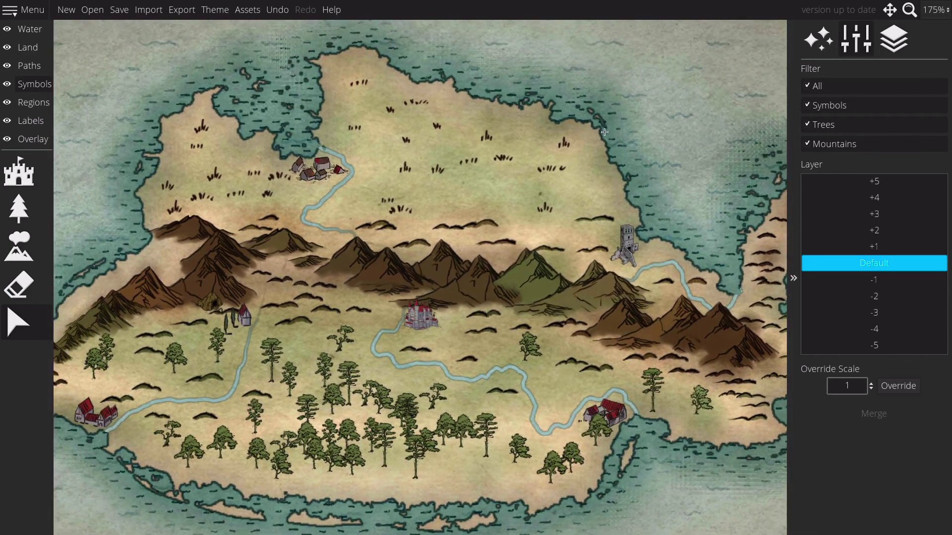
pyautogui.click(19, 171)
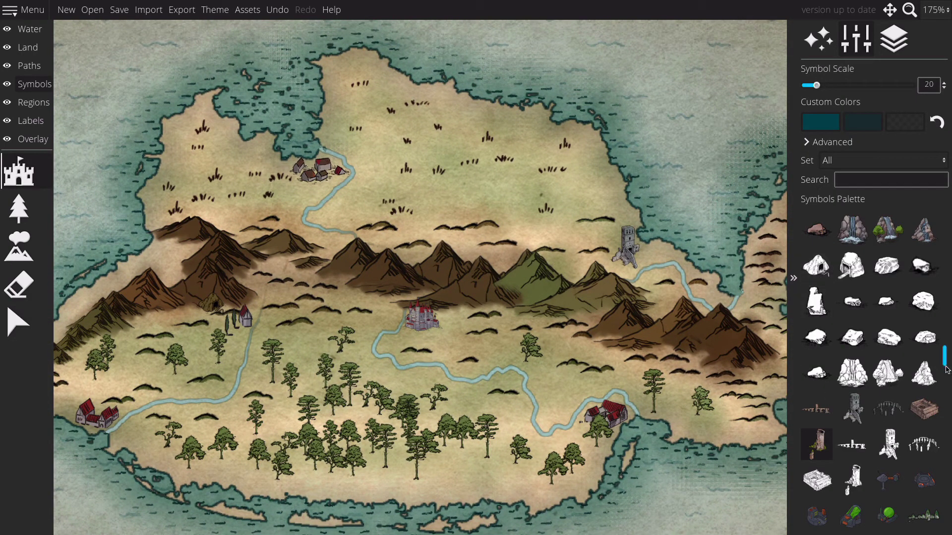
pyautogui.moveTo(945, 361); pyautogui.dragTo(946, 334)
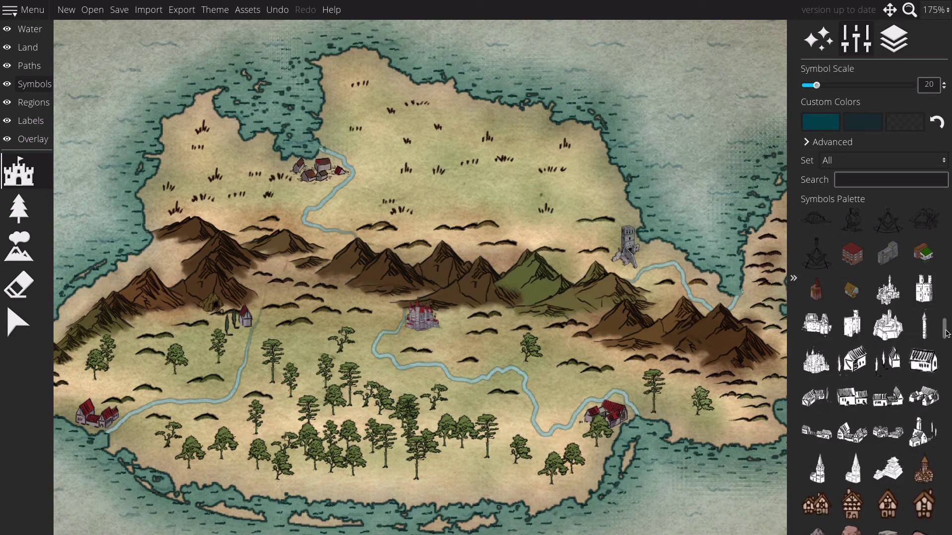
pyautogui.moveTo(946, 334); pyautogui.dragTo(935, 250)
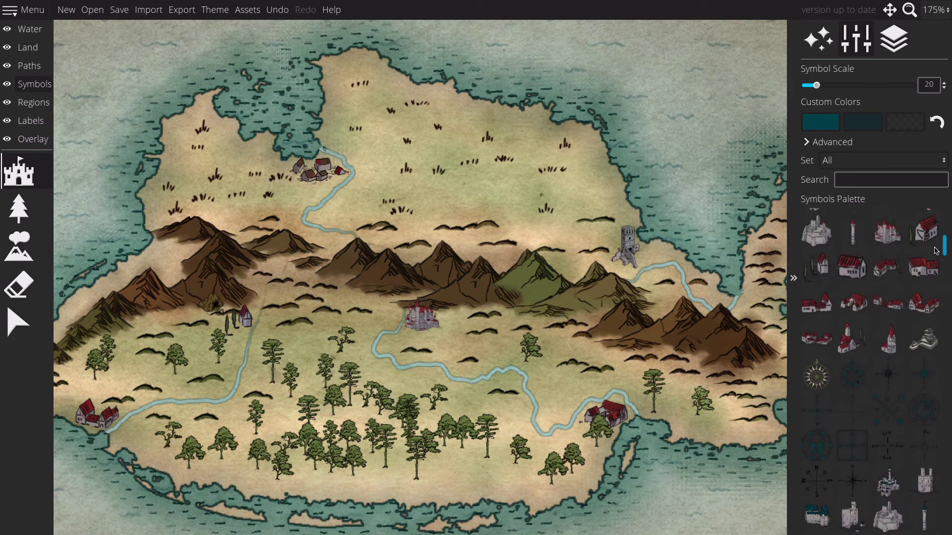
pyautogui.click(852, 232)
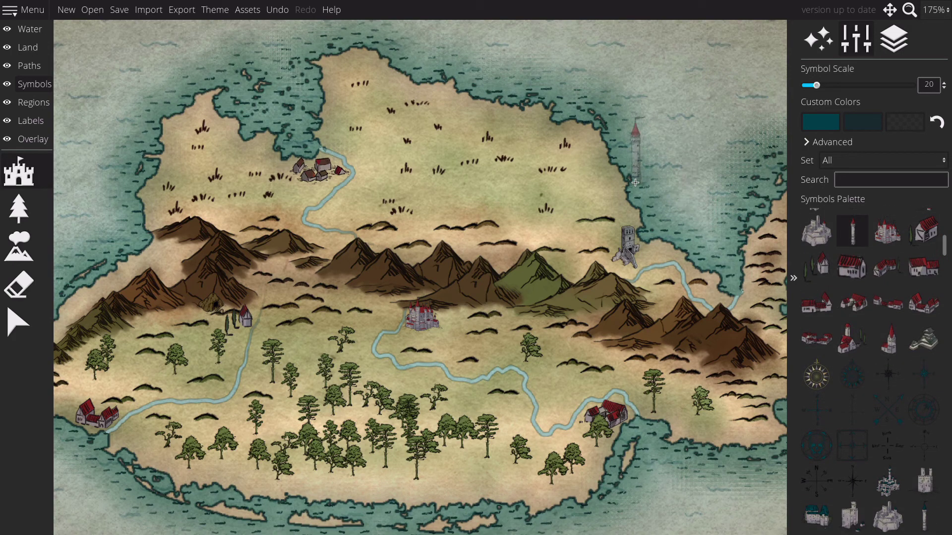
pyautogui.scroll(-2, 635, 182)
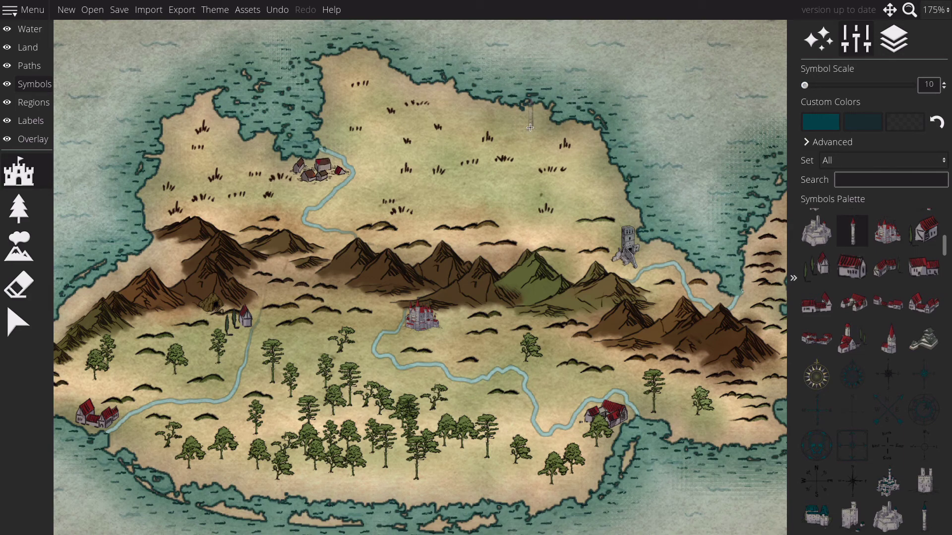
pyautogui.scroll(1, 530, 127)
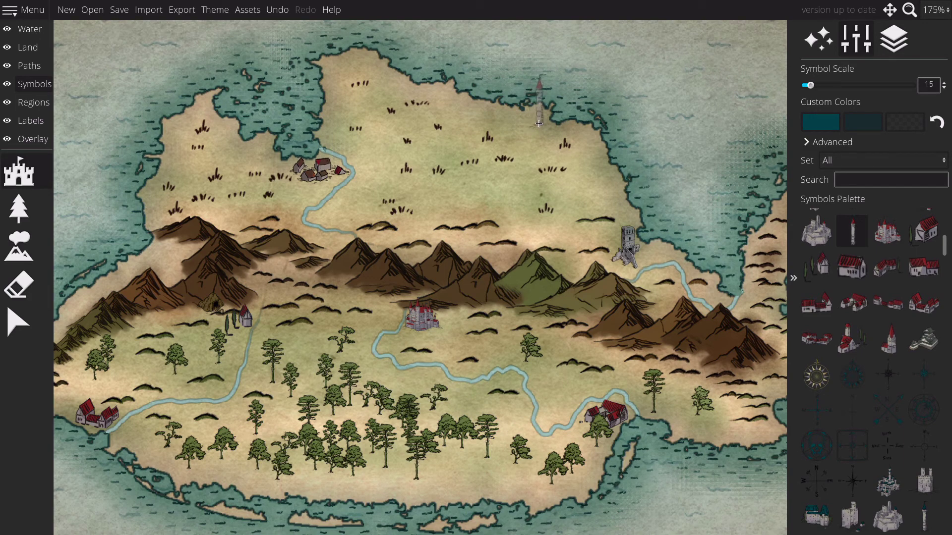
pyautogui.click(540, 123)
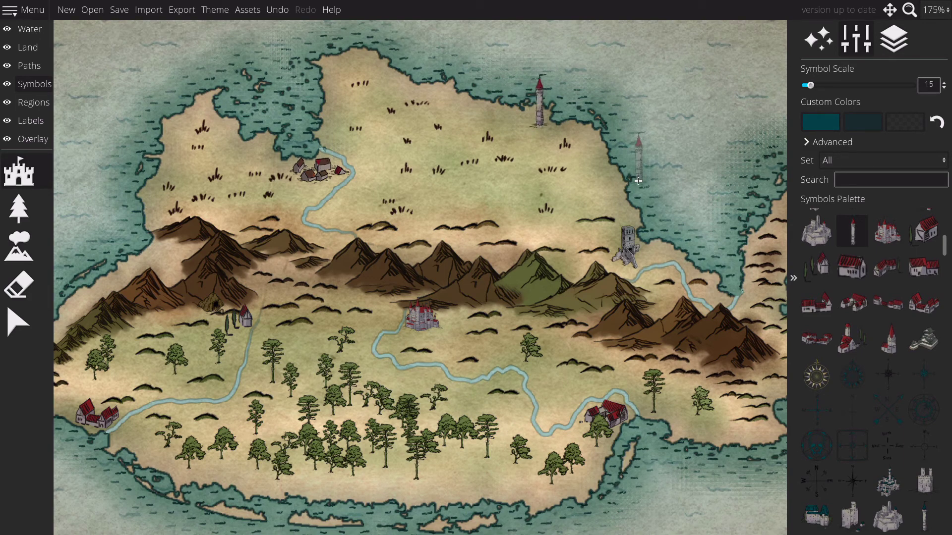
# - Place the black compass rose with N, E, S and W letters at scale 50 in the ocean at the map's southeast corner
pyautogui.scroll(-2, 546, 197)
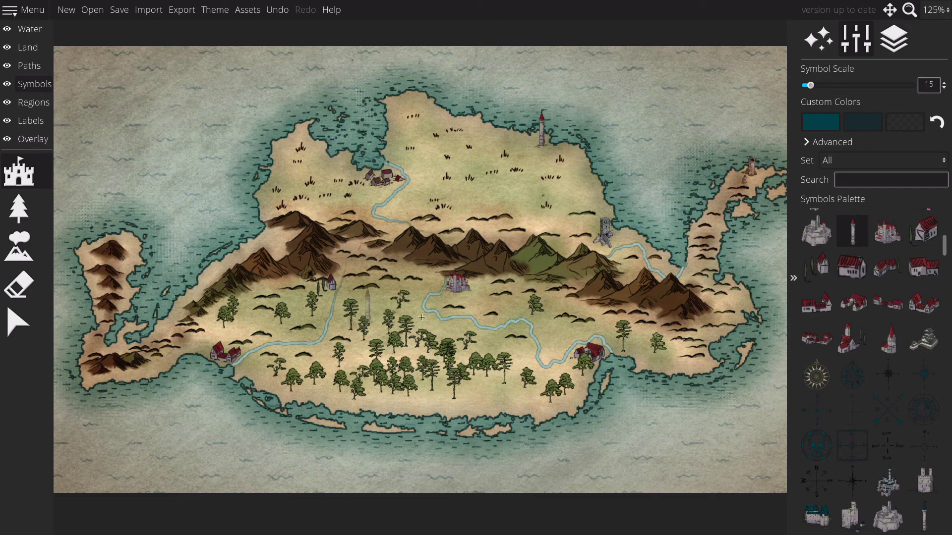
pyautogui.click(817, 377)
pyautogui.press('Right')
pyautogui.press('Down')
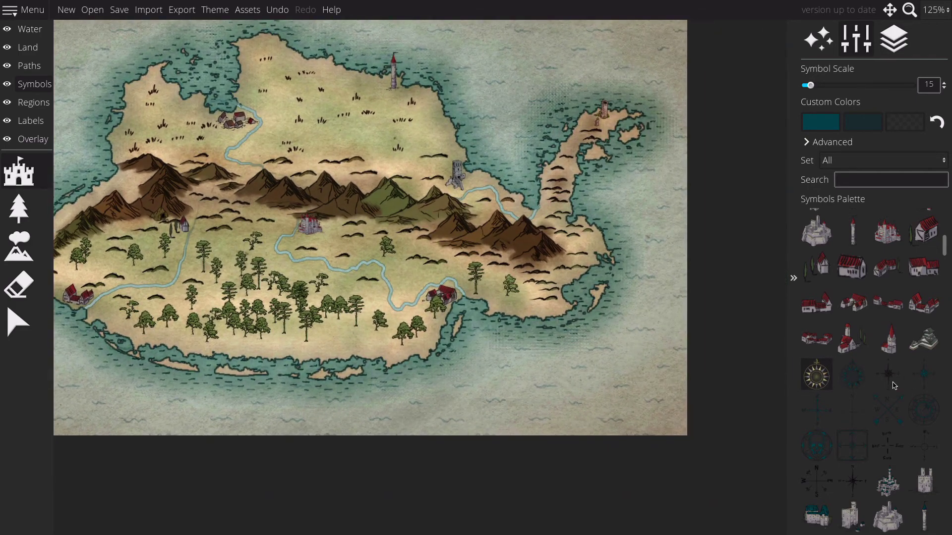
pyautogui.click(892, 383)
pyautogui.scroll(7, 621, 370)
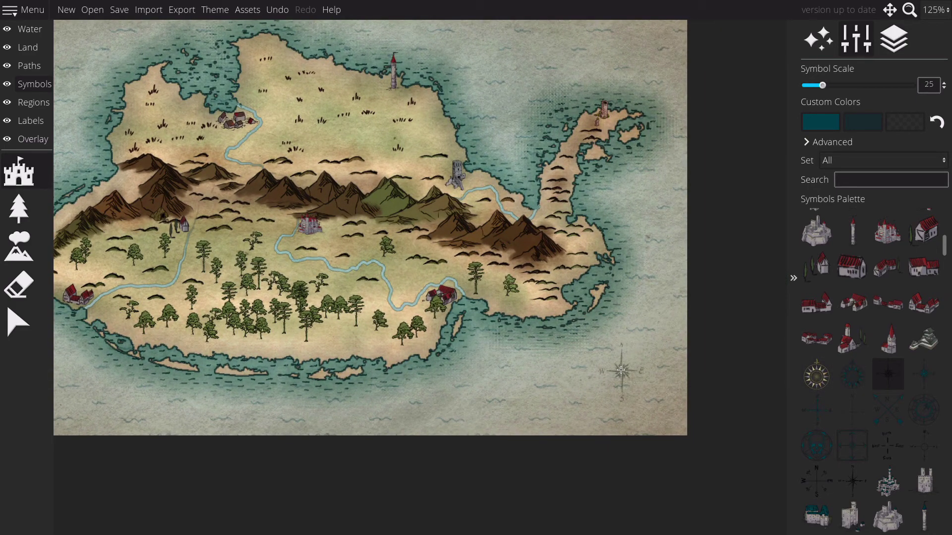
pyautogui.click(625, 348)
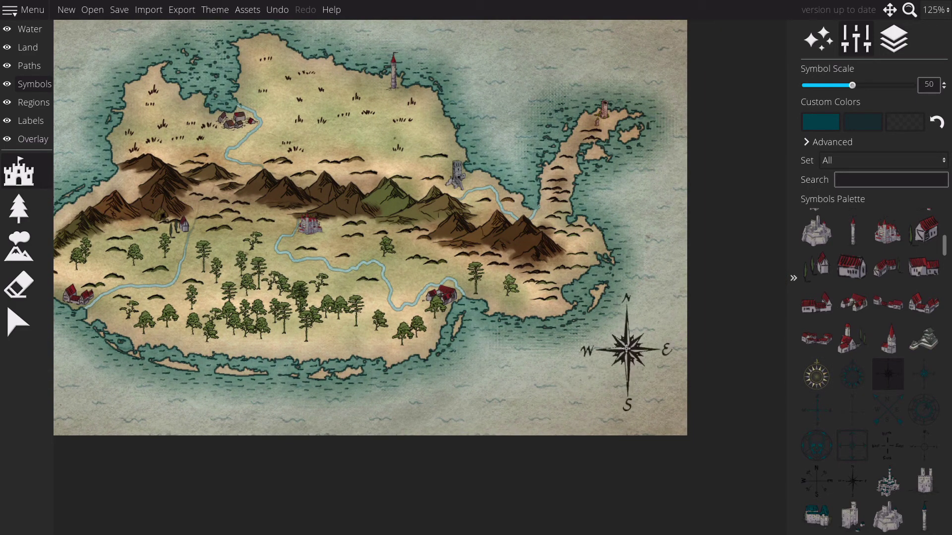
pyautogui.scroll(-2, 481, 339)
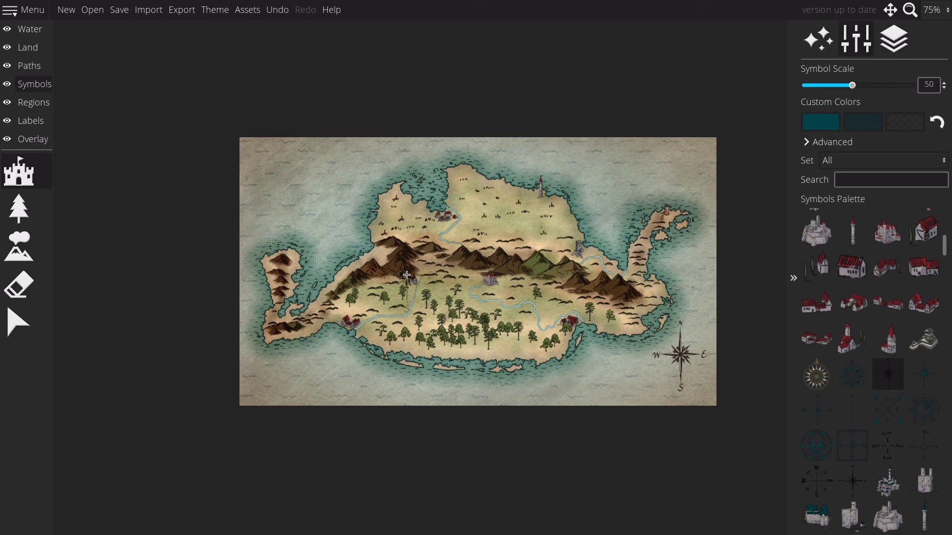
pyautogui.scroll(3, 407, 275)
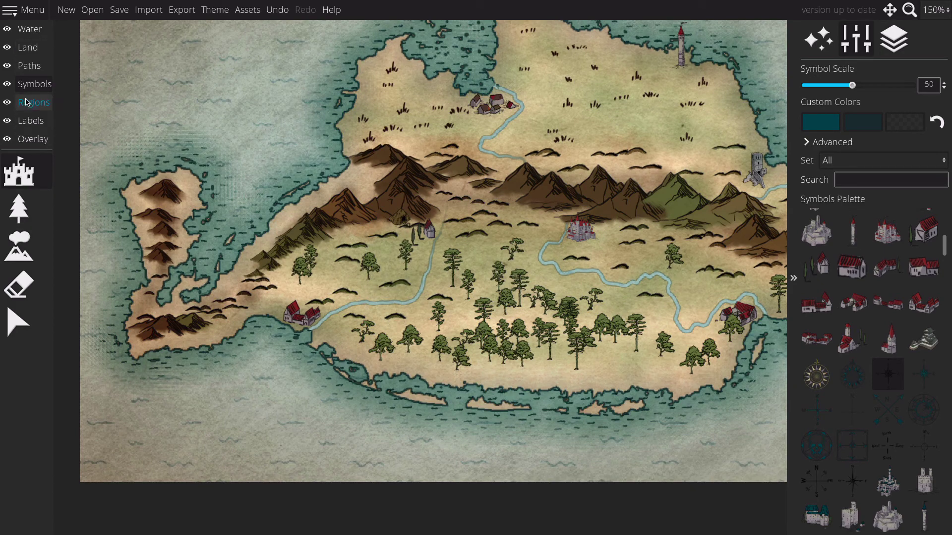
pyautogui.click(30, 67)
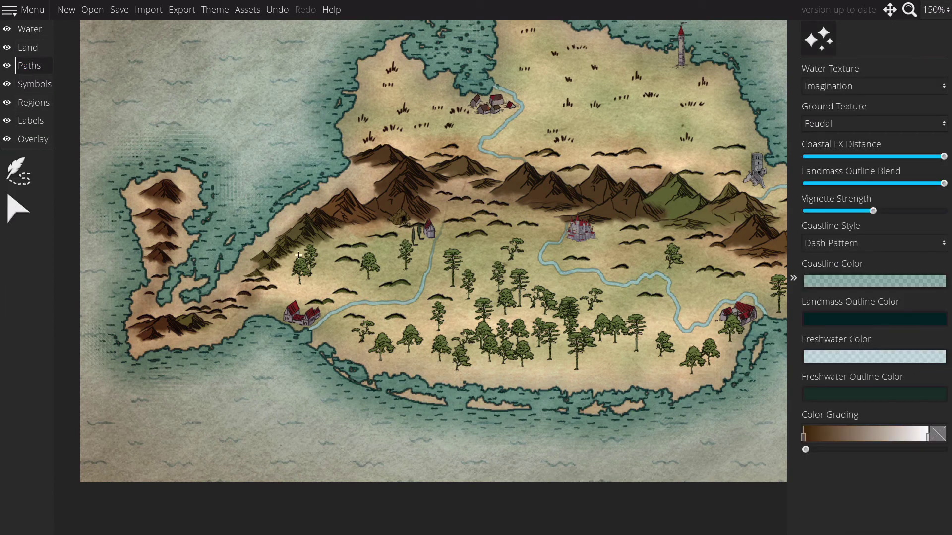
pyautogui.click(36, 116)
pyautogui.click(35, 103)
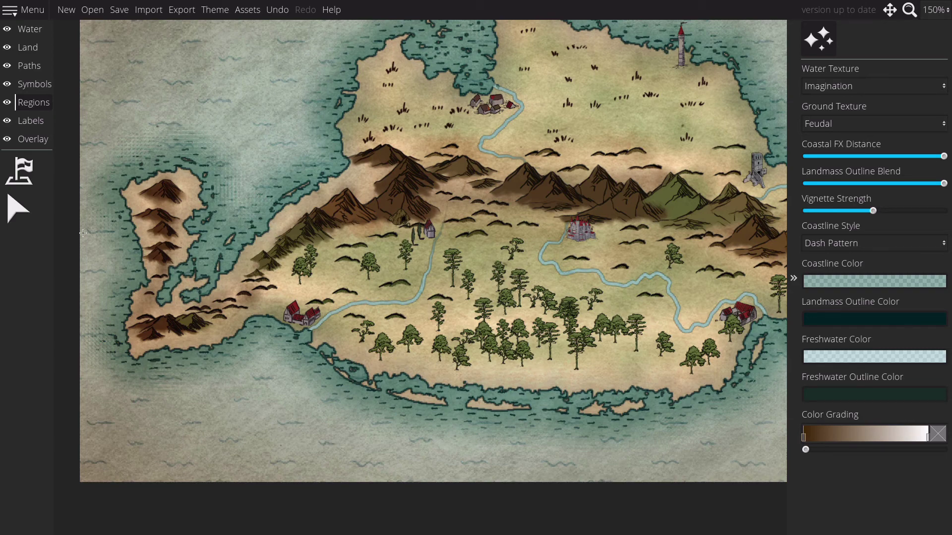
# - Add a label "Port Hereiam" in the City preset at font size 20 just below the village at the southwestern river's mouth
pyautogui.click(30, 118)
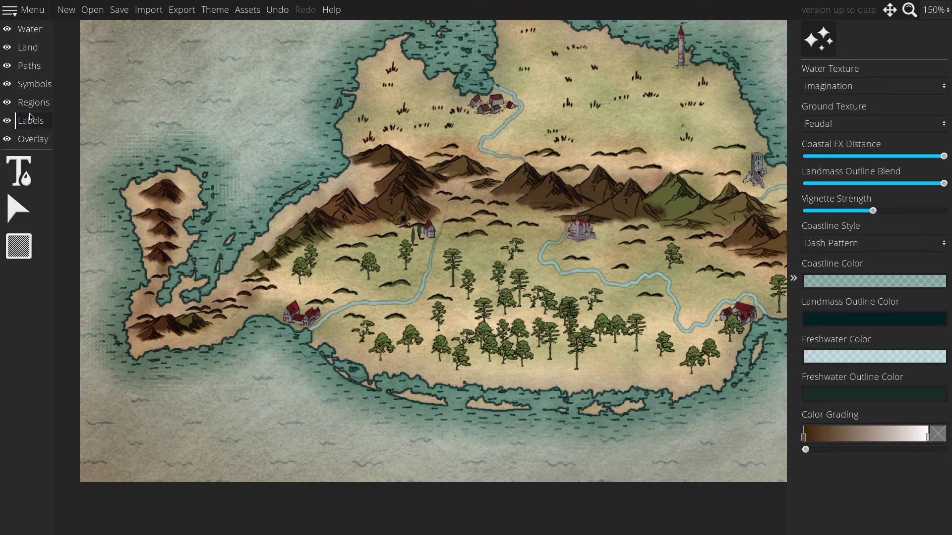
pyautogui.click(23, 178)
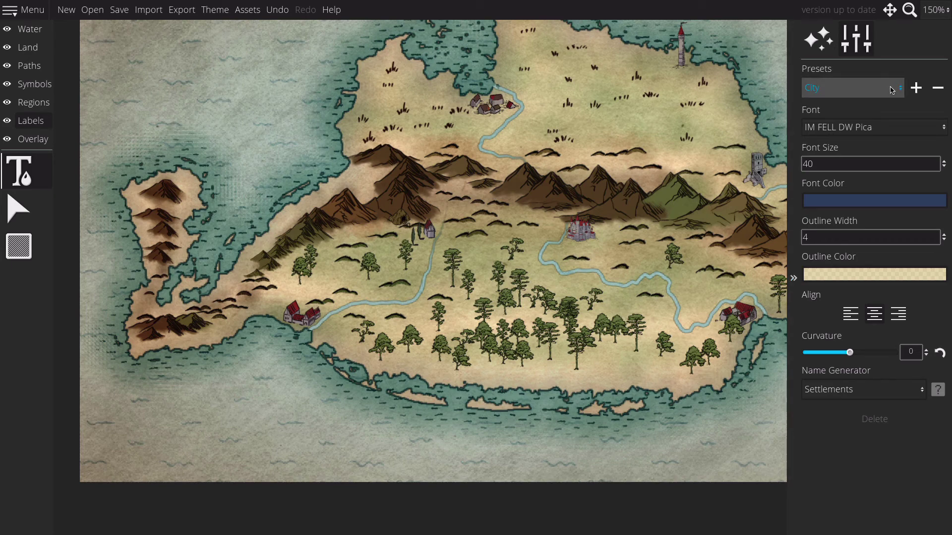
pyautogui.click(268, 332)
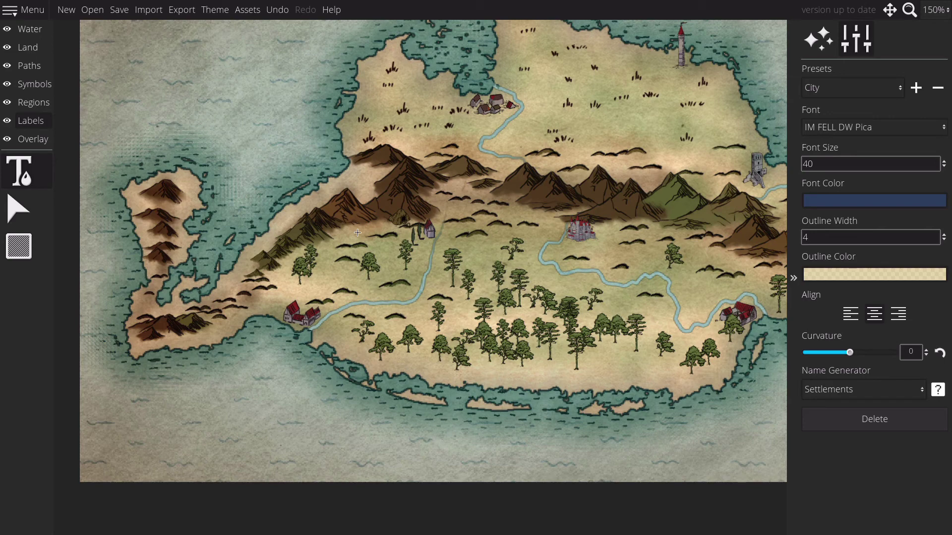
pyautogui.click(270, 336)
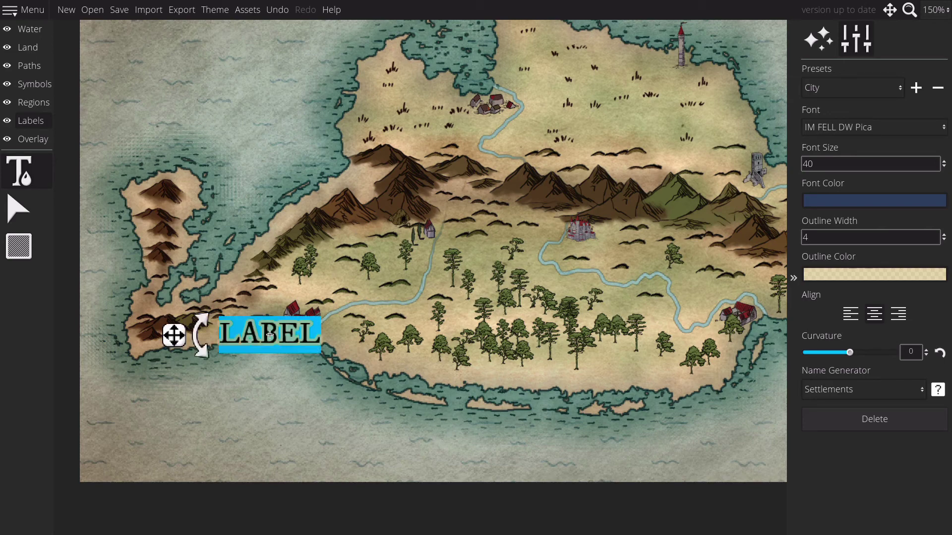
pyautogui.write('Port')
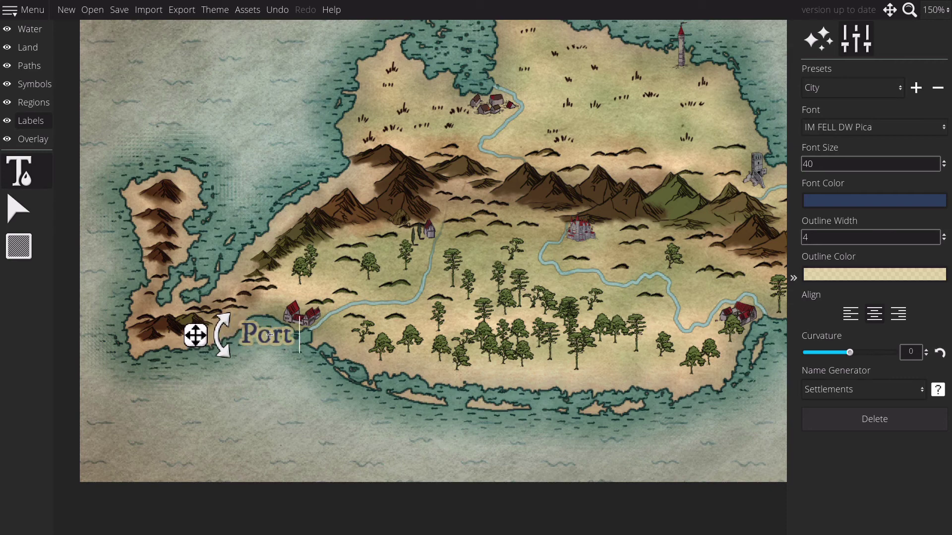
pyautogui.write(' Hereiam')
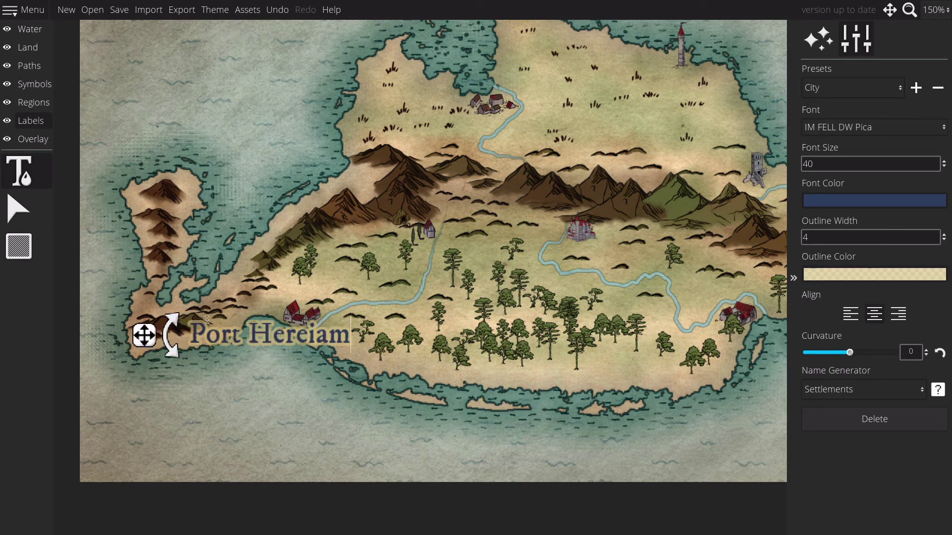
pyautogui.moveTo(145, 336); pyautogui.dragTo(180, 346)
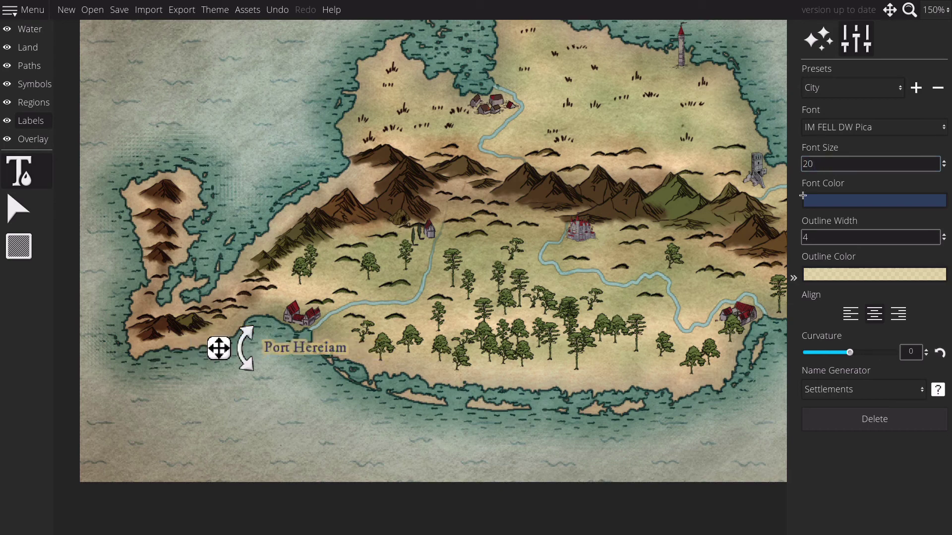
# - Tilt the "Port Hereiam" label upward, place it just above the village's roofs, and set its curvature to 0.21
pyautogui.moveTo(851, 352); pyautogui.dragTo(838, 352)
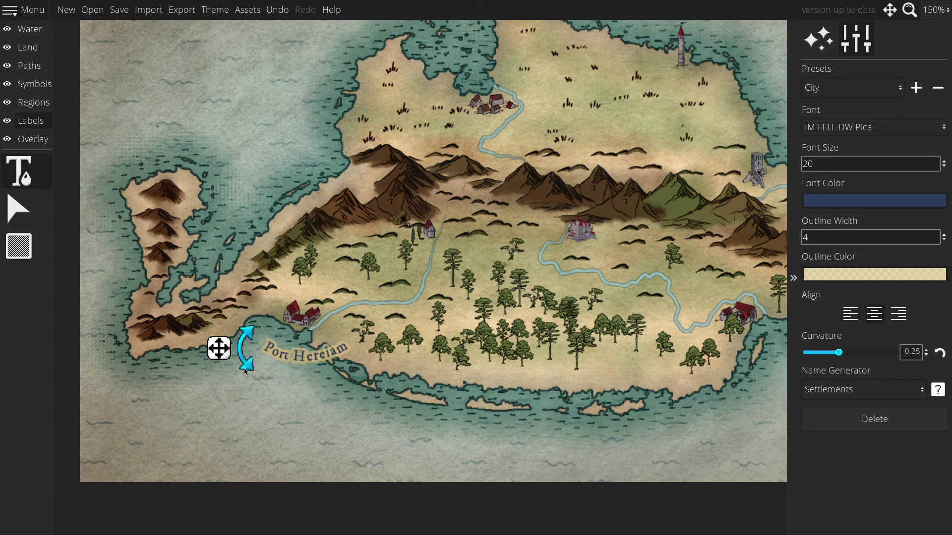
pyautogui.moveTo(245, 371); pyautogui.dragTo(205, 308)
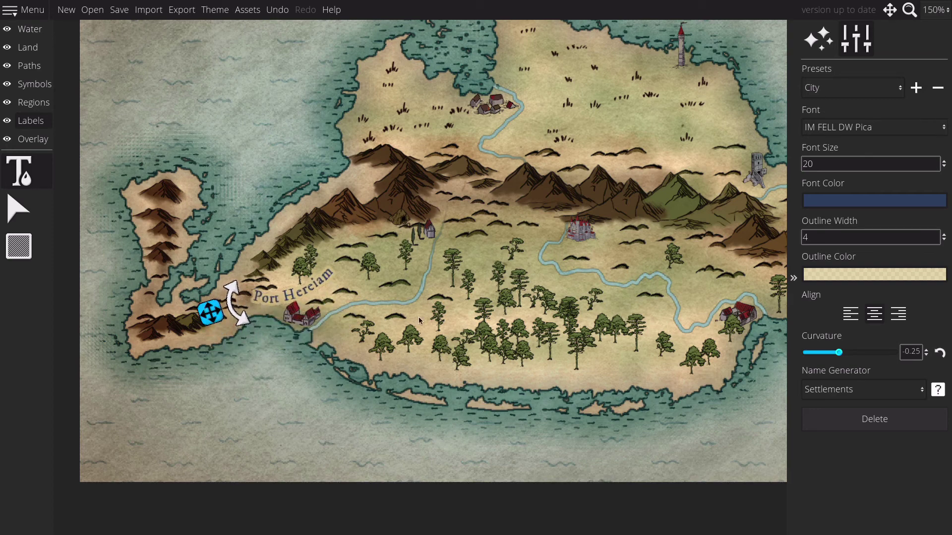
pyautogui.moveTo(839, 353); pyautogui.dragTo(860, 353)
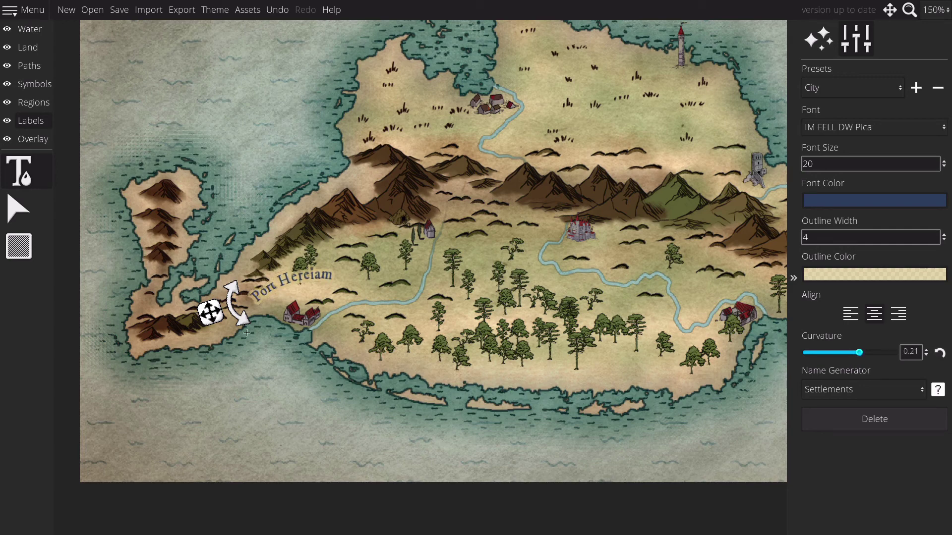
pyautogui.moveTo(211, 317); pyautogui.dragTo(217, 327)
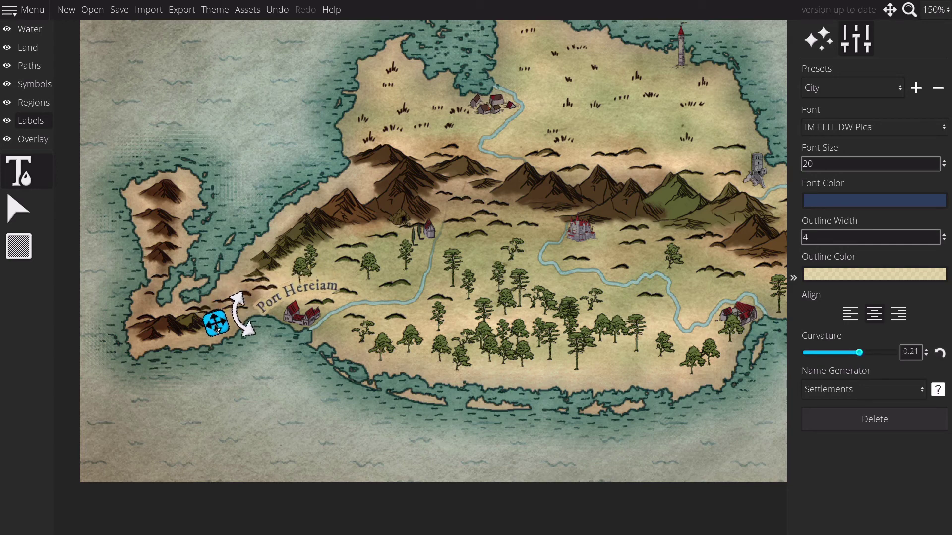
# - Add a City label "YouRfun" at font size 20 beside the village at the southeastern river's mouth
pyautogui.hscroll(10, 471, 310)
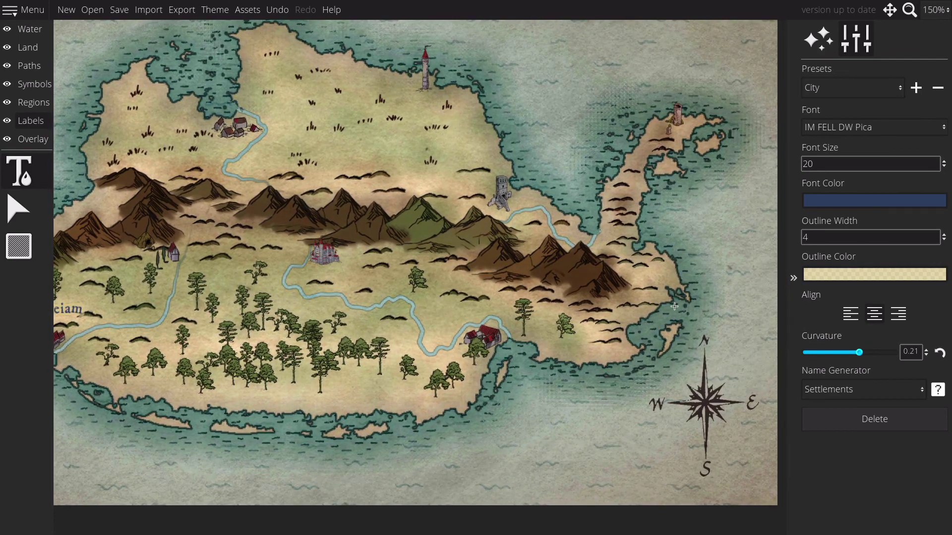
pyautogui.hscroll(8, 585, 293)
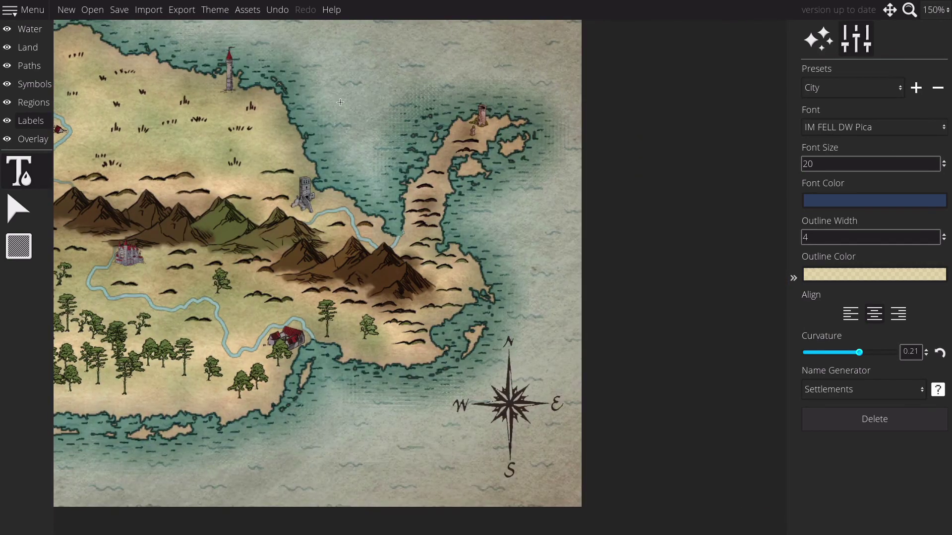
pyautogui.click(26, 171)
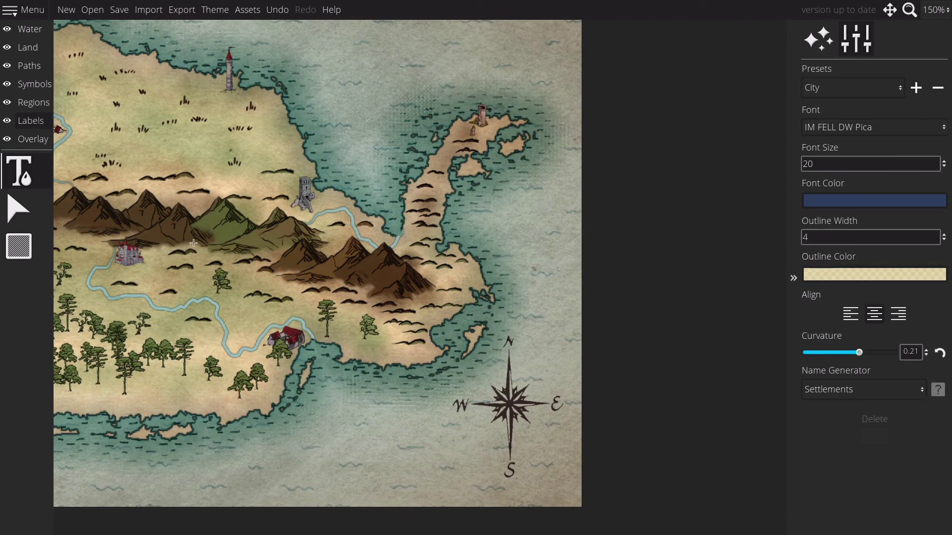
pyautogui.click(251, 318)
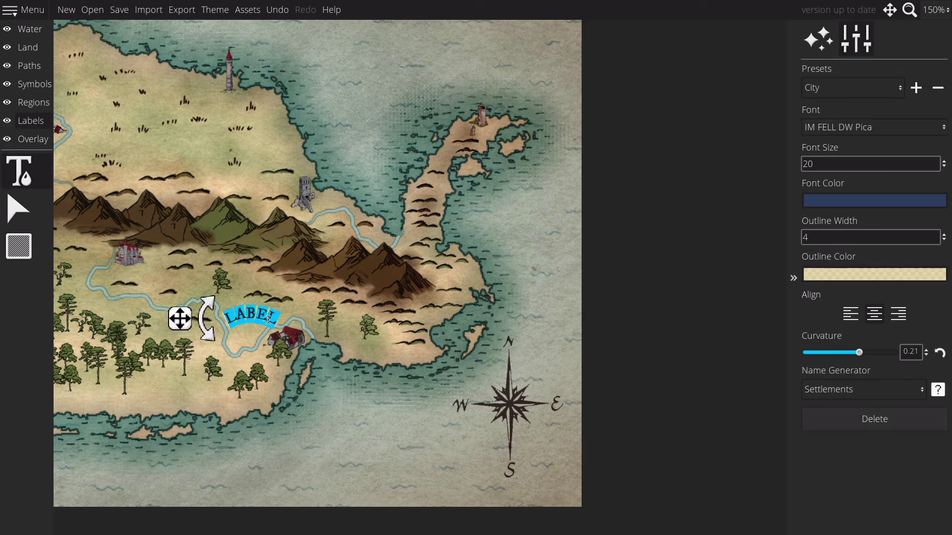
pyautogui.write('You')
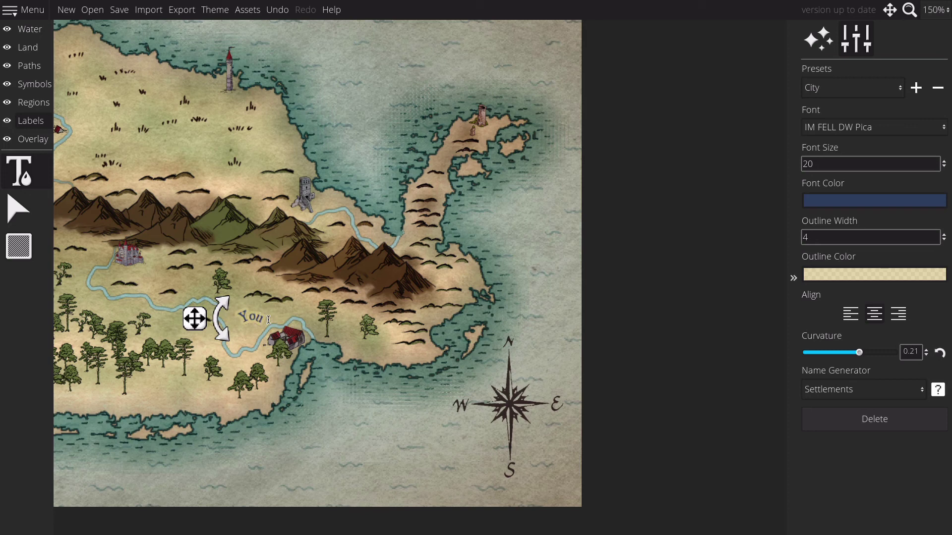
pyautogui.write('r')
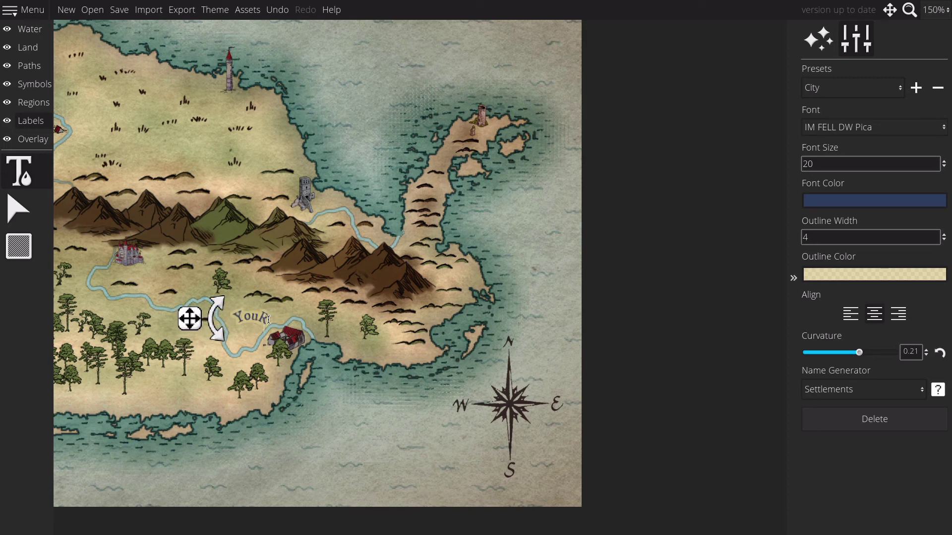
pyautogui.write(' fun')
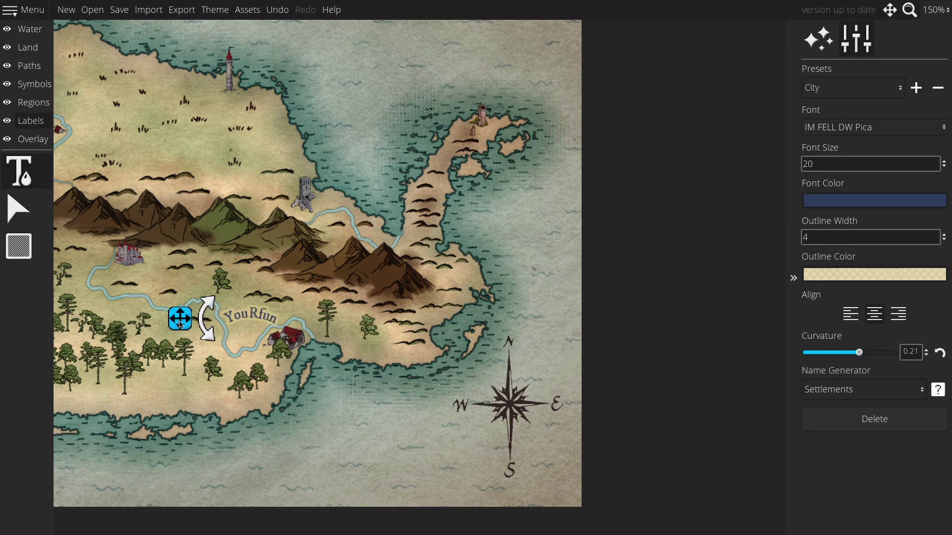
# - Move the "YouRfun" label just below its village and set its curvature to -0.16
pyautogui.moveTo(180, 323); pyautogui.dragTo(208, 370)
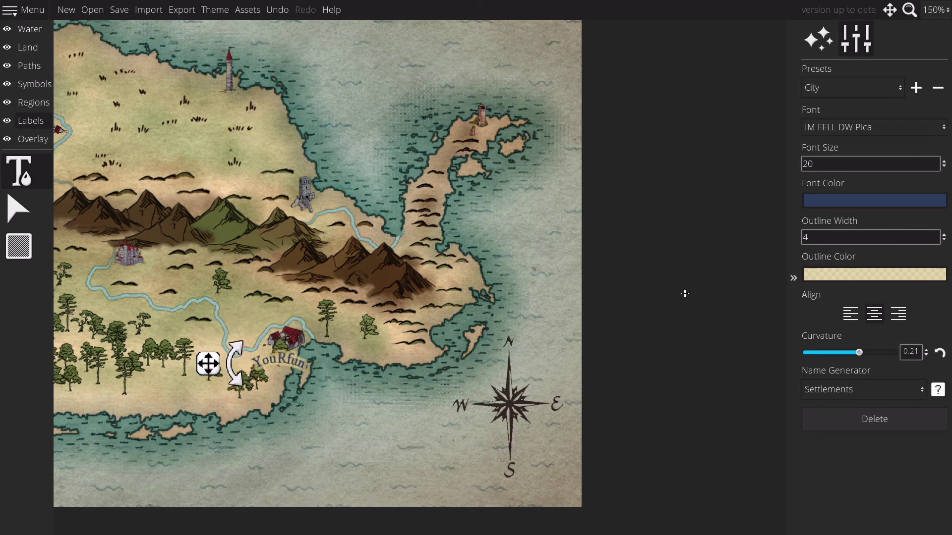
pyautogui.moveTo(860, 353); pyautogui.dragTo(844, 357)
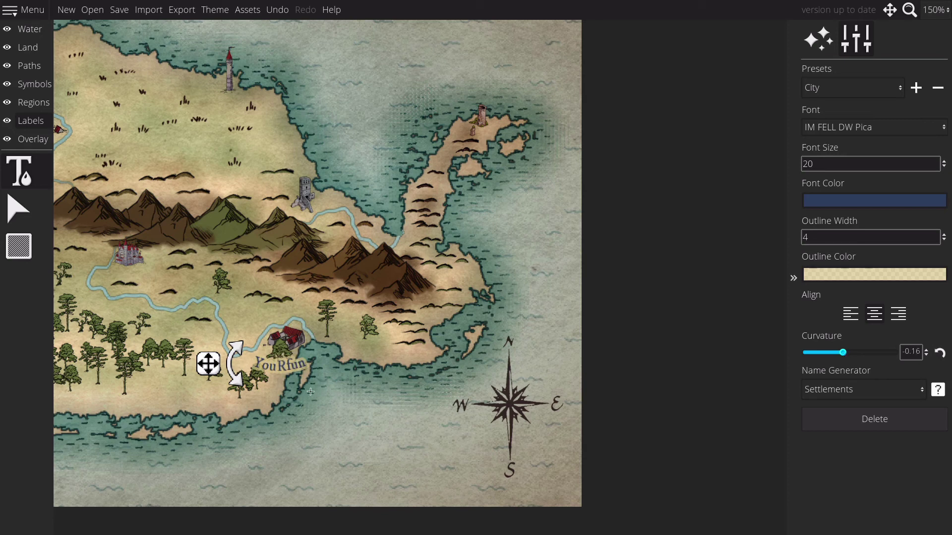
pyautogui.moveTo(207, 367); pyautogui.dragTo(212, 365)
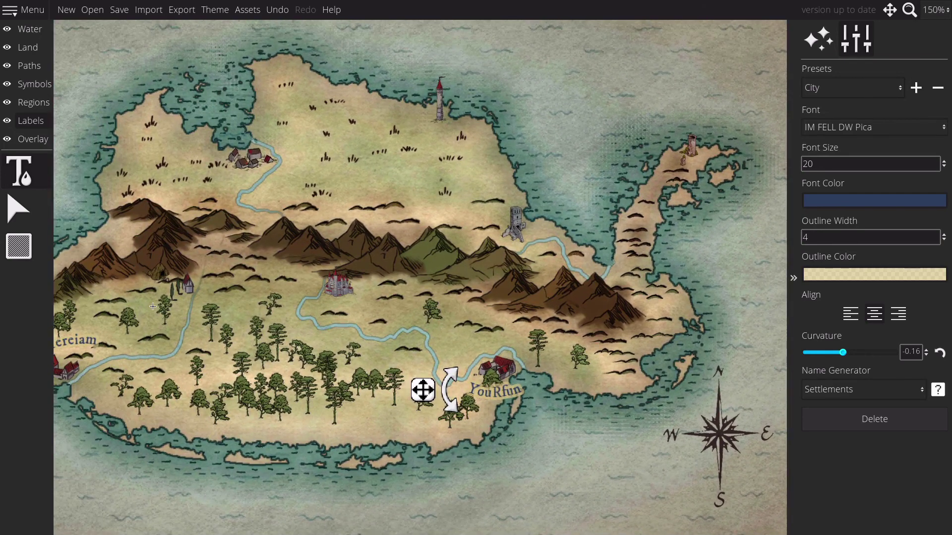
# - Add a City label "Castle GimmeMore" at font size 20 just below the castle at the central river's source
pyautogui.click(19, 171)
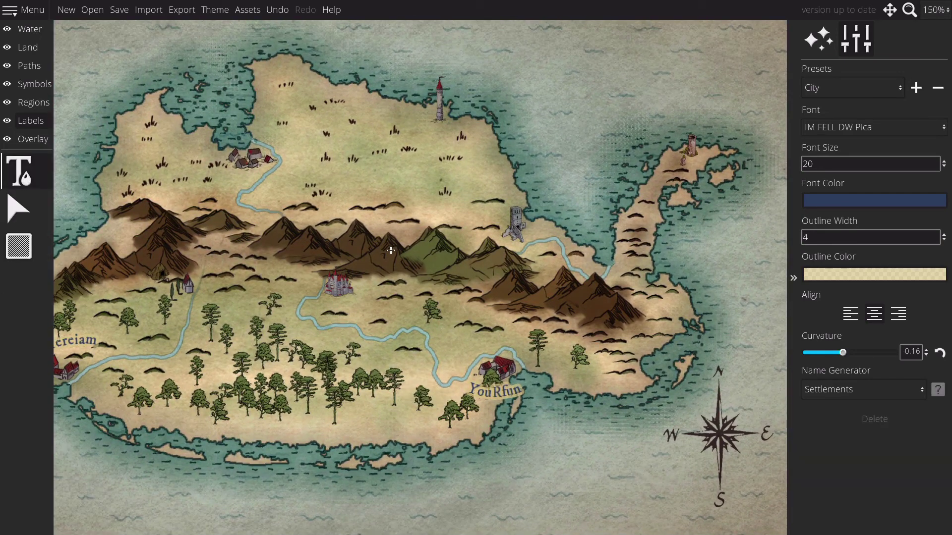
pyautogui.click(327, 306)
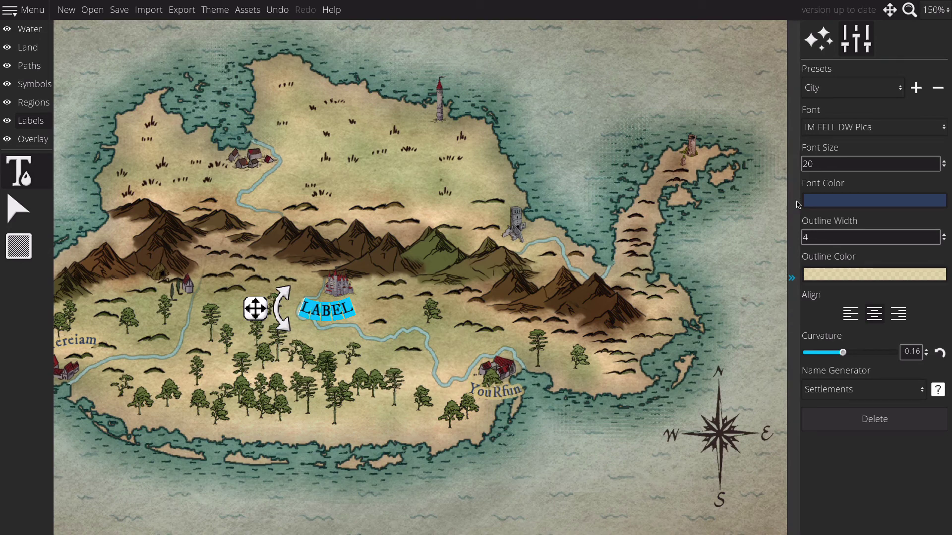
pyautogui.write('Ca')
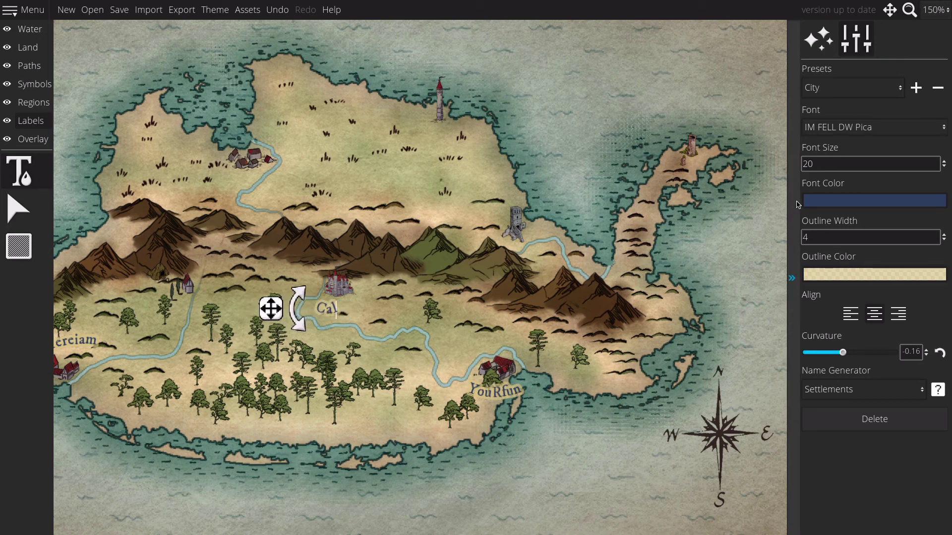
pyautogui.write('stle')
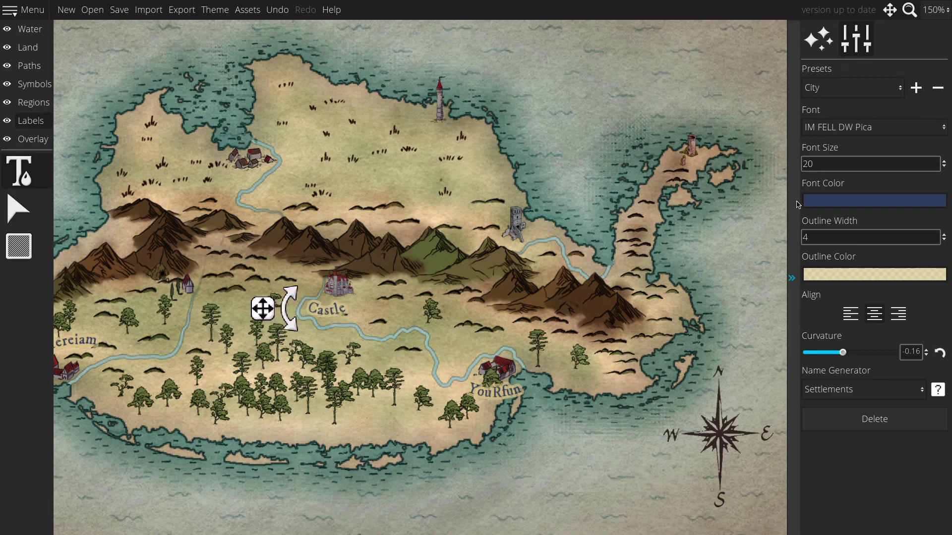
pyautogui.write(' Gi')
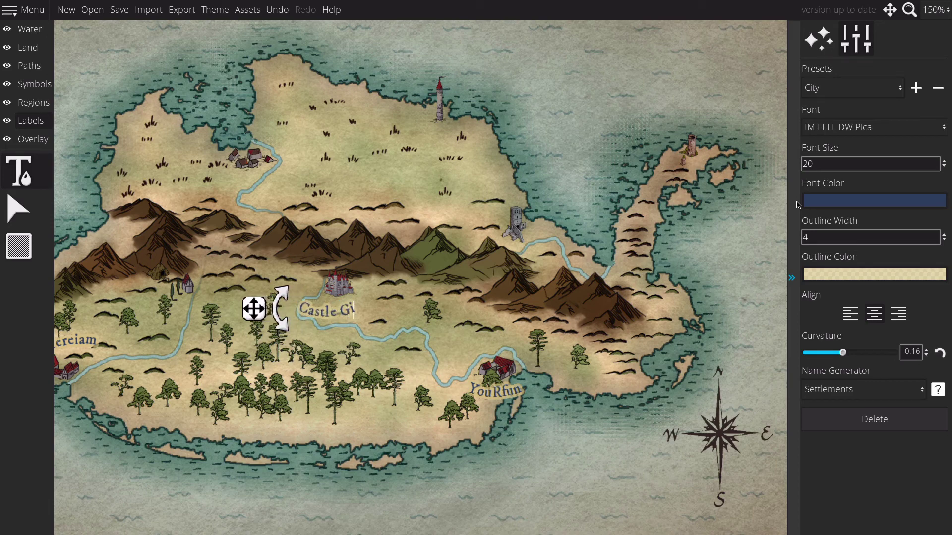
pyautogui.write('mmeMore')
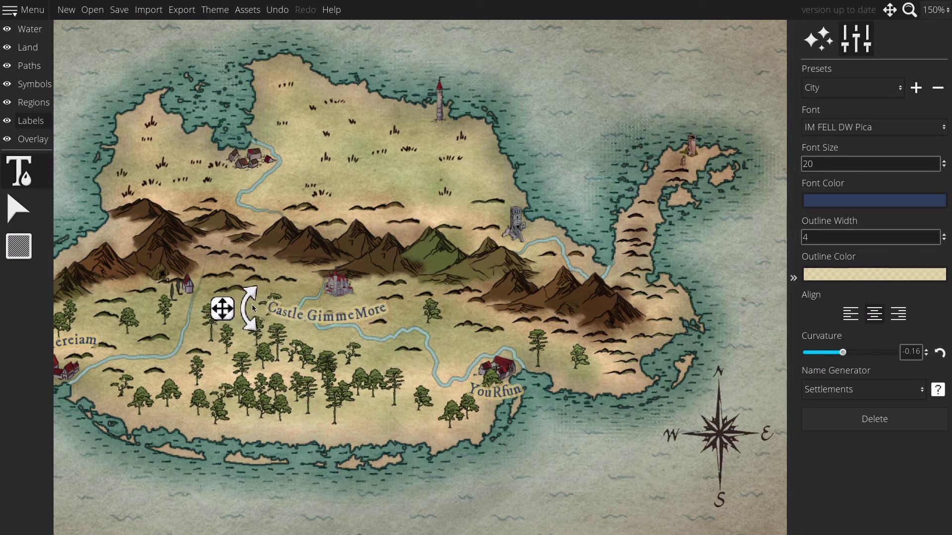
# - Tilt the castle label upward, shorten its text to "GimmeMore", and place it just below the castle
pyautogui.moveTo(221, 310); pyautogui.dragTo(279, 320)
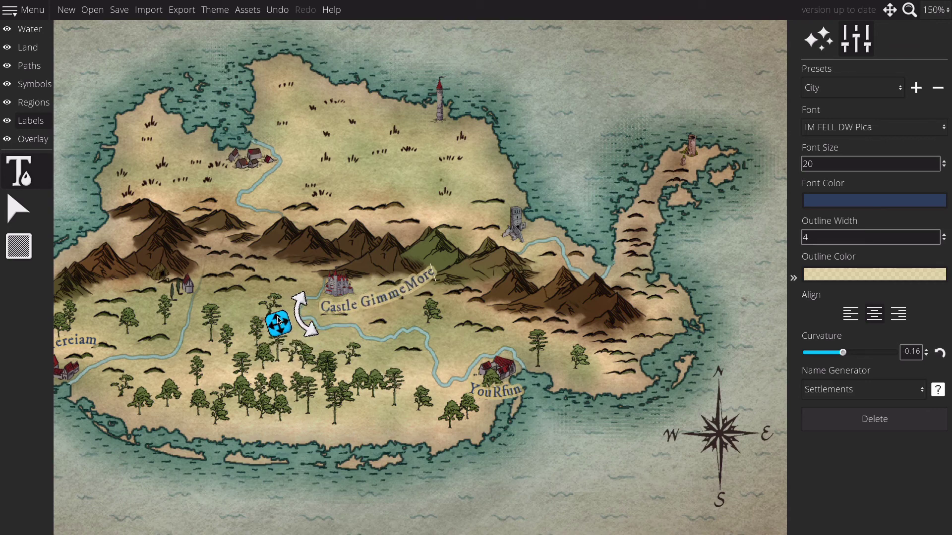
pyautogui.press('BackSpace')
pyautogui.press('BackSpace')
pyautogui.press('BackSpace')
pyautogui.press('BackSpace')
pyautogui.press('BackSpace')
pyautogui.press('BackSpace')
pyautogui.press('BackSpace')
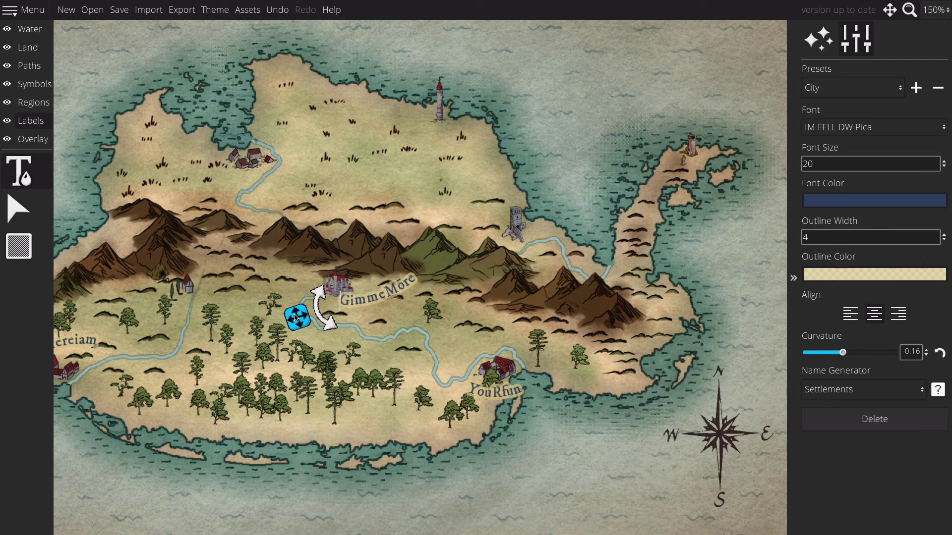
pyautogui.moveTo(297, 312); pyautogui.dragTo(274, 325)
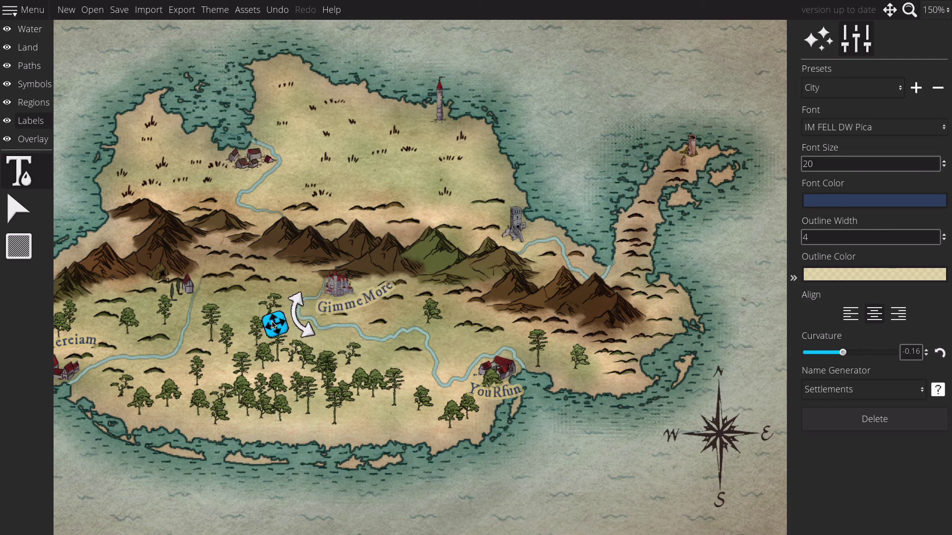
# - Add a City label "Fisherton" at font size 20 just west of the village on the northern bay
pyautogui.press('Left')
pyautogui.press('Up')
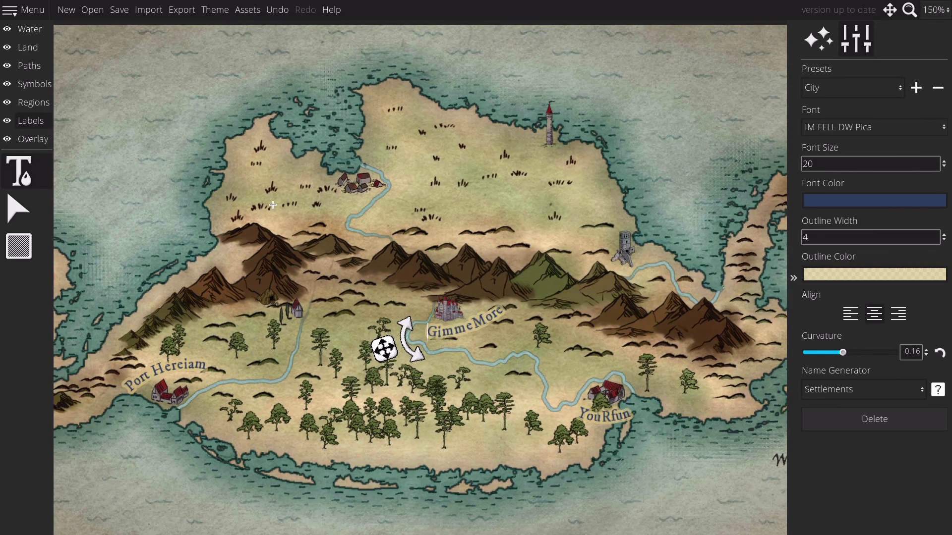
pyautogui.click(20, 173)
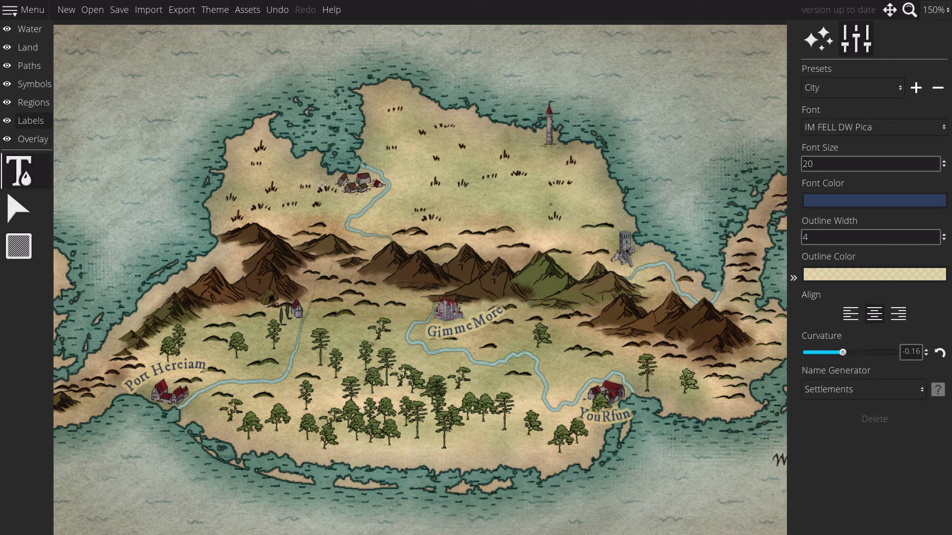
pyautogui.click(304, 190)
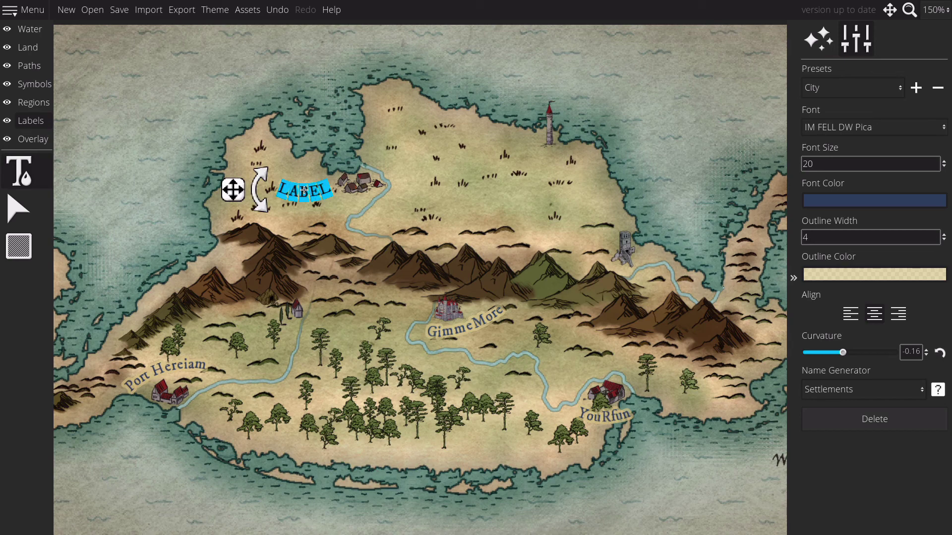
pyautogui.write('Fisher')
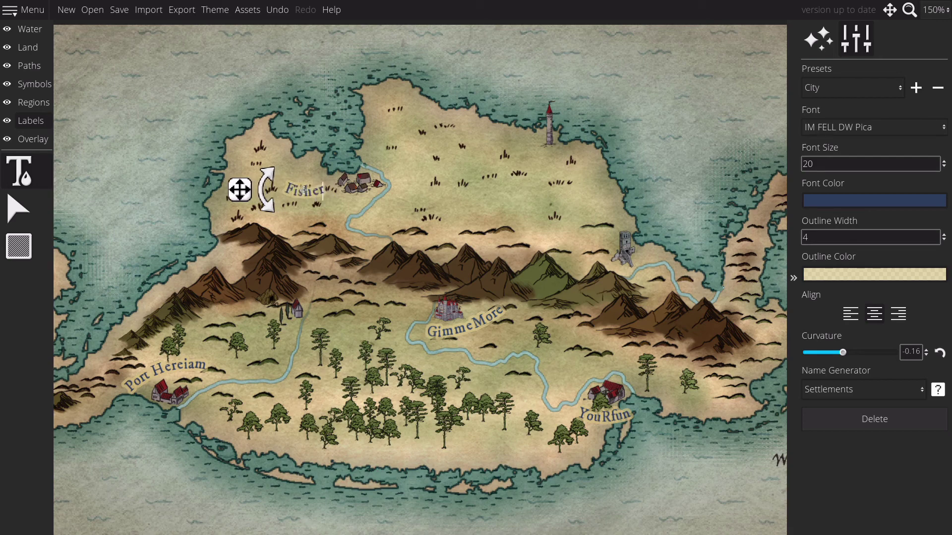
pyautogui.write('ton')
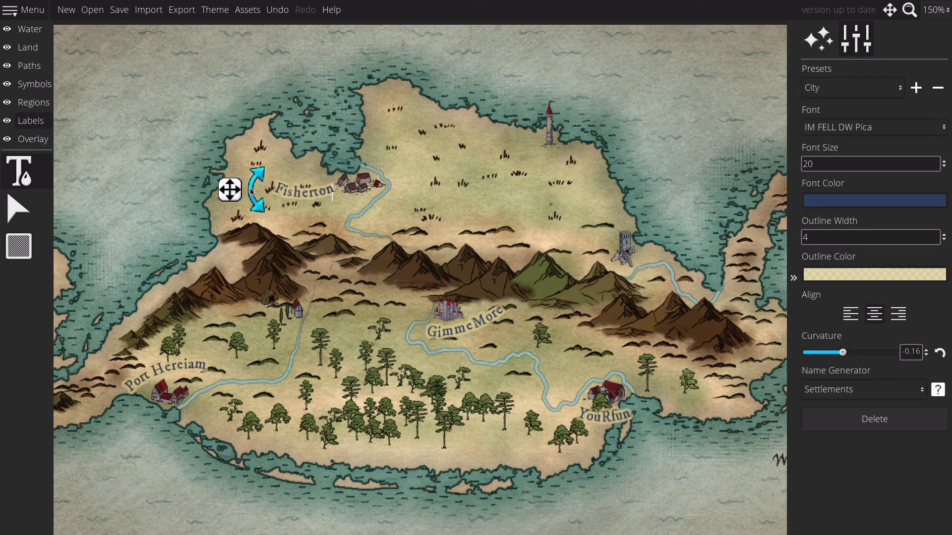
# - Place the northern village's label slightly tilted below its houses and replace its text with a randomly generated settlement name
pyautogui.moveTo(261, 170); pyautogui.dragTo(291, 194)
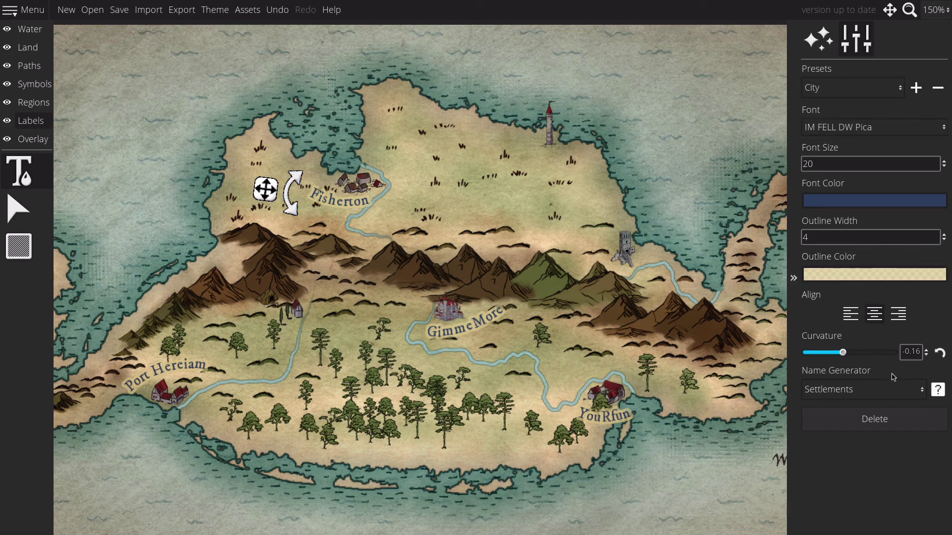
pyautogui.click(938, 390)
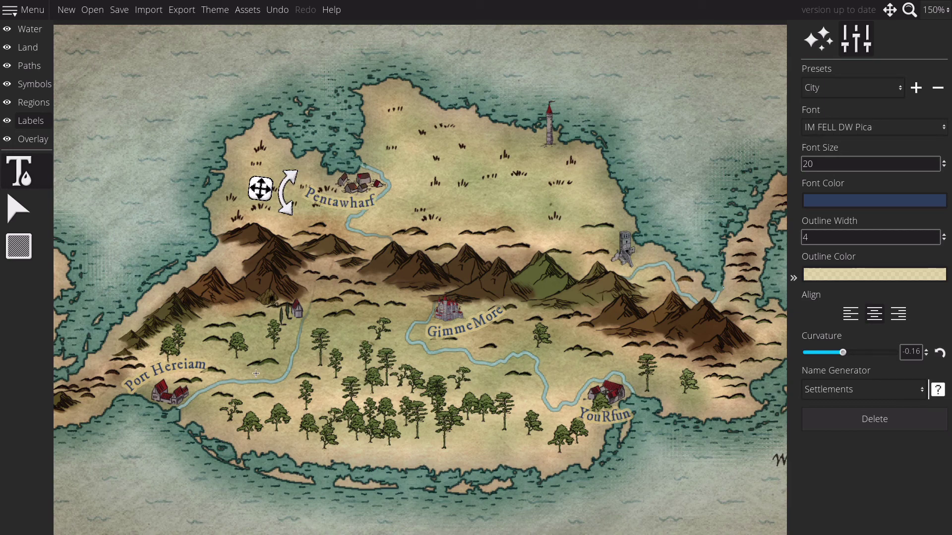
# - Add a Town preset label just below the small tower at the western river's source and fill it with a generated settlement name
pyautogui.click(16, 170)
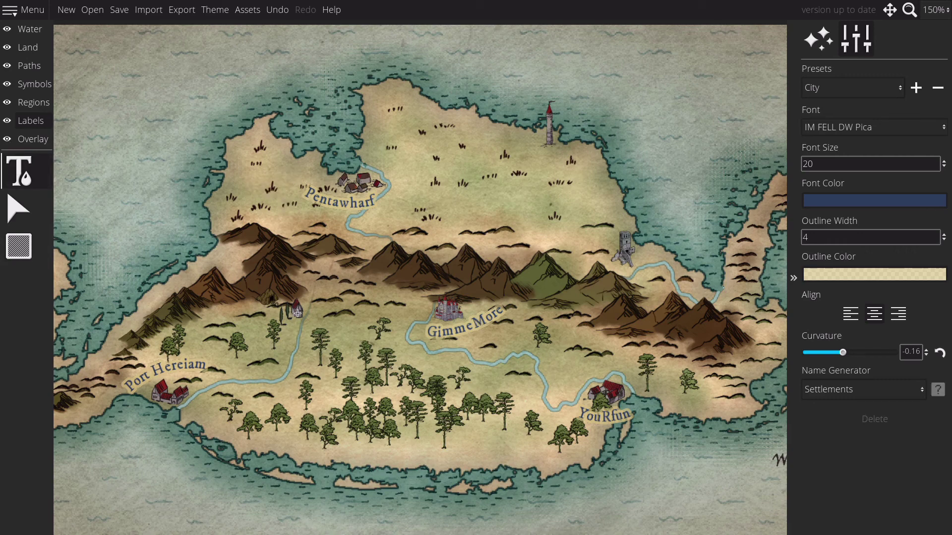
pyautogui.click(884, 93)
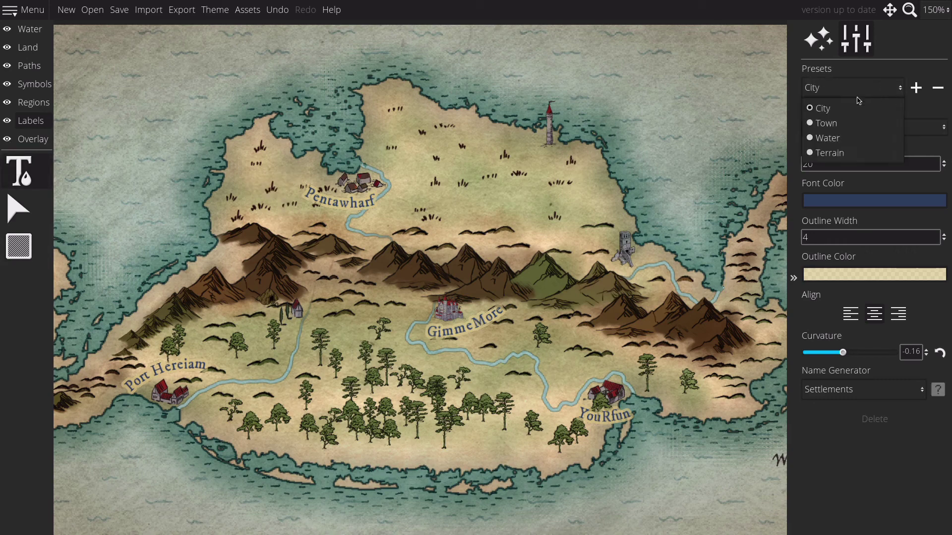
pyautogui.click(826, 127)
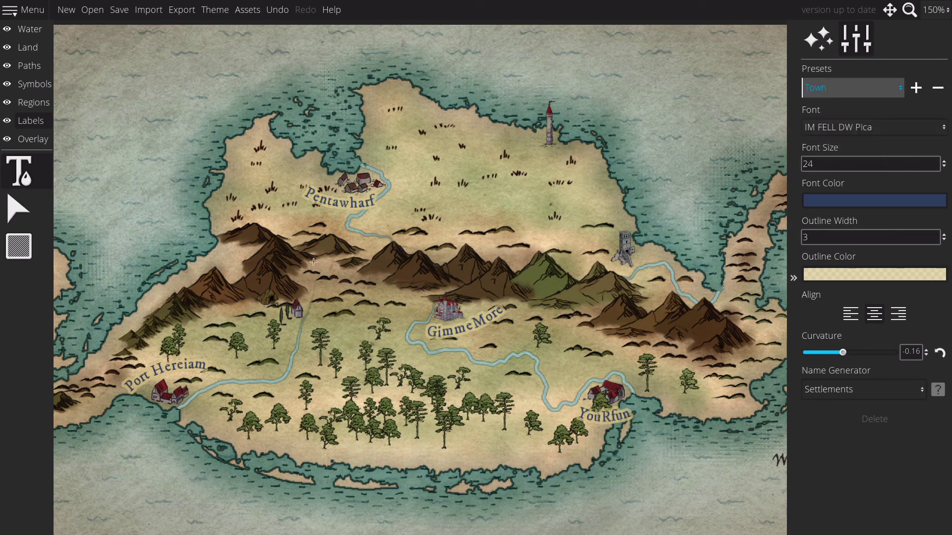
pyautogui.click(292, 329)
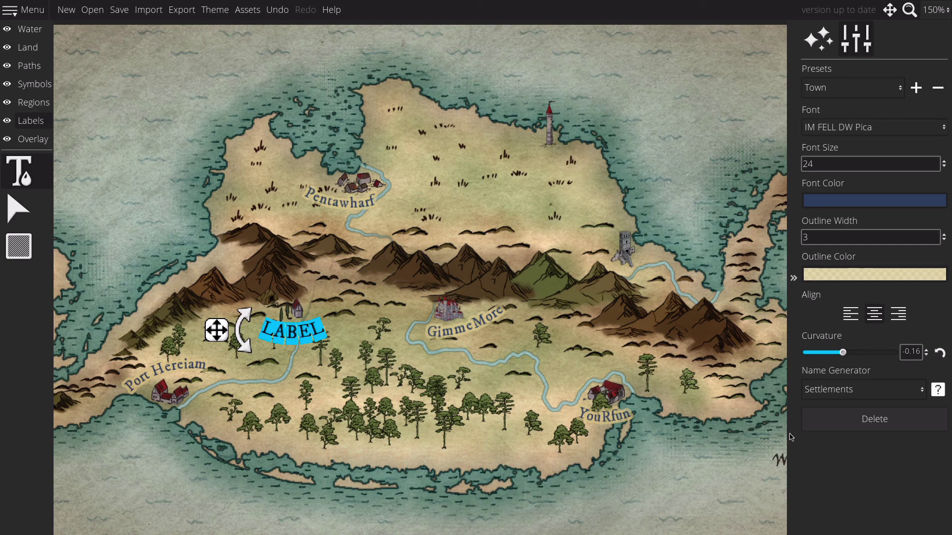
pyautogui.click(938, 390)
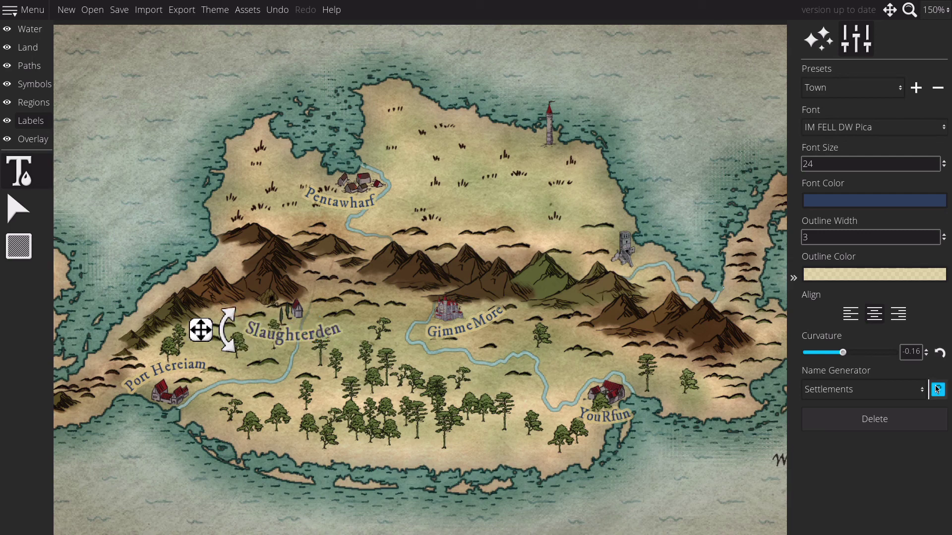
# - Regenerate the random settlement name of the label below the small western tower until it reads "Pilferforest"
pyautogui.click(938, 390)
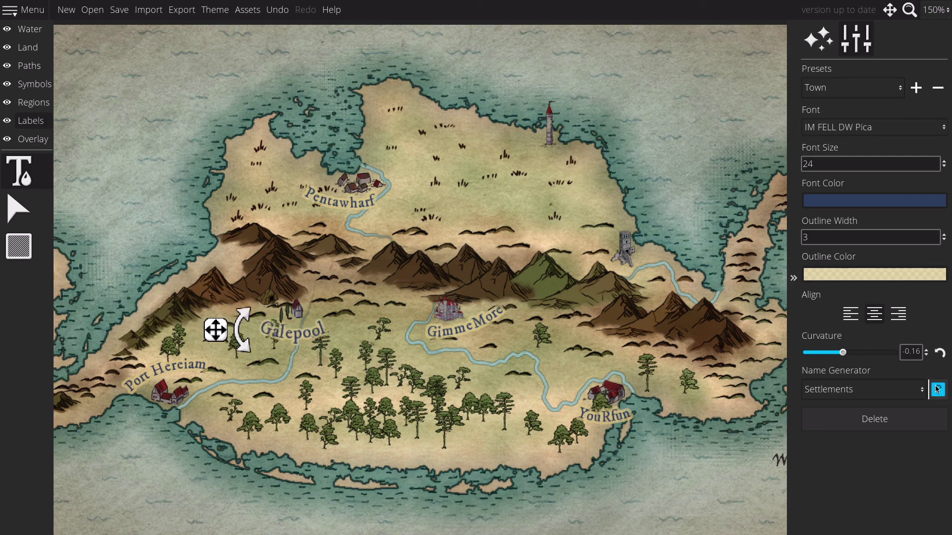
pyautogui.click(937, 390)
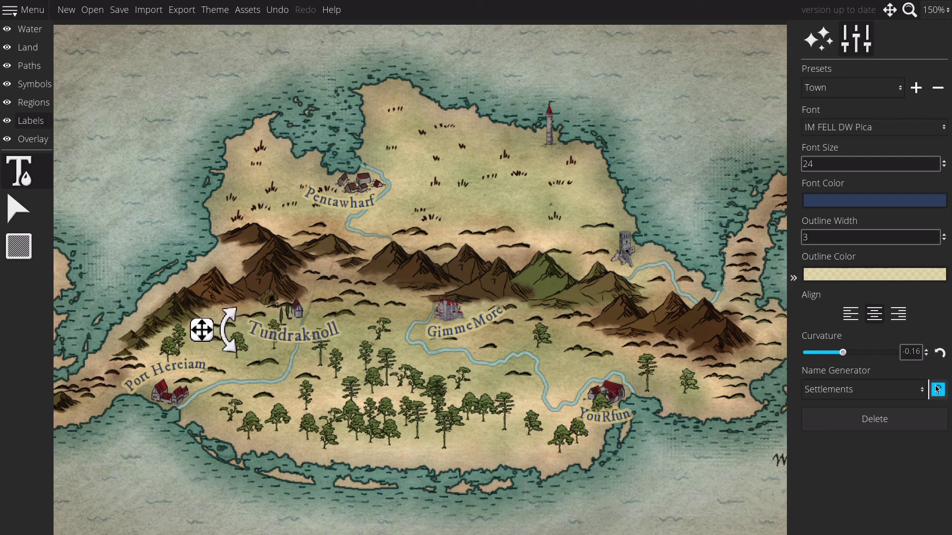
pyautogui.click(938, 390)
pyautogui.click(937, 390)
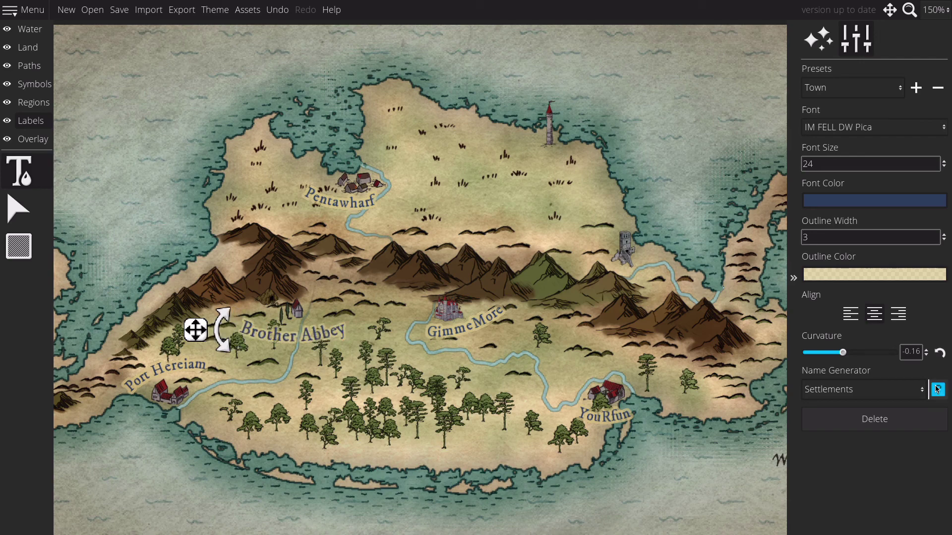
pyautogui.click(937, 390)
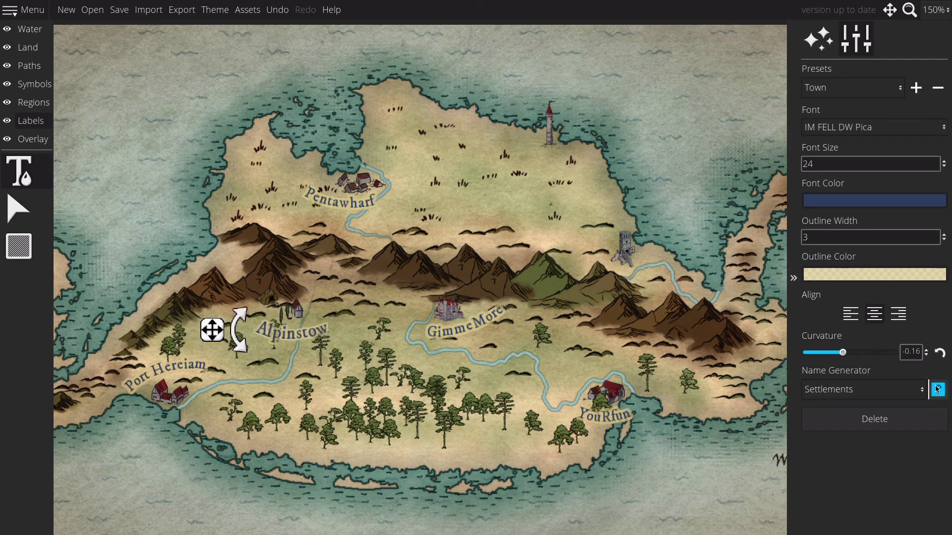
pyautogui.click(938, 389)
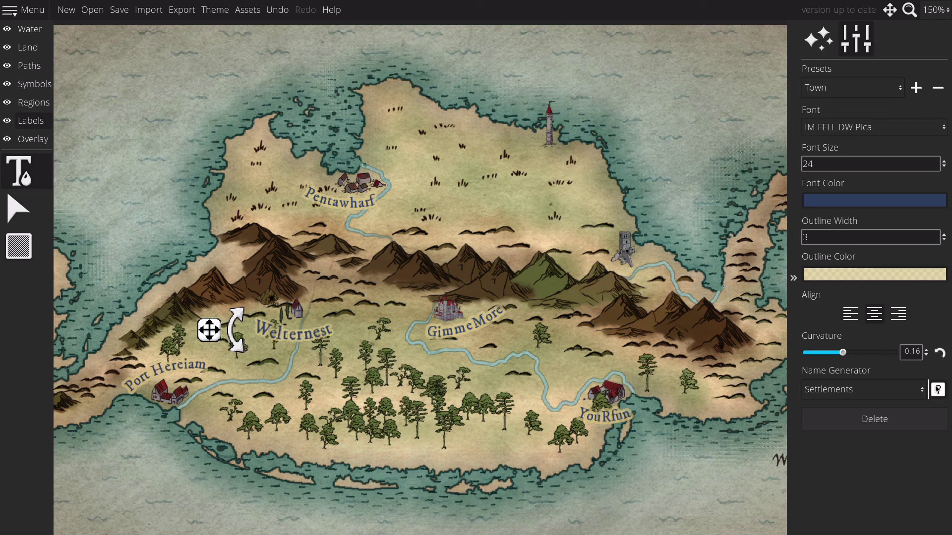
pyautogui.click(937, 390)
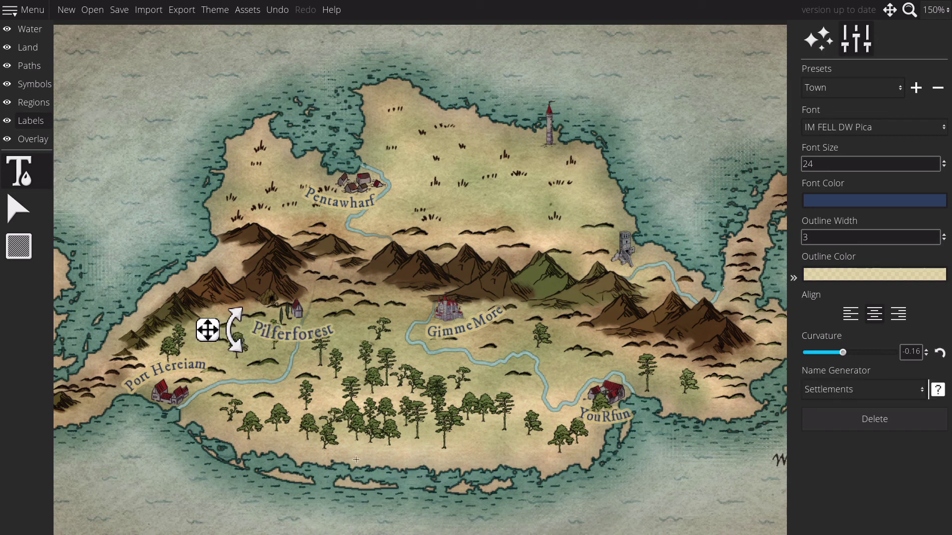
# - Set the Pilferforest label's font size to 18 and its font color to white (ffffff)
pyautogui.click(815, 165)
pyautogui.write('18')
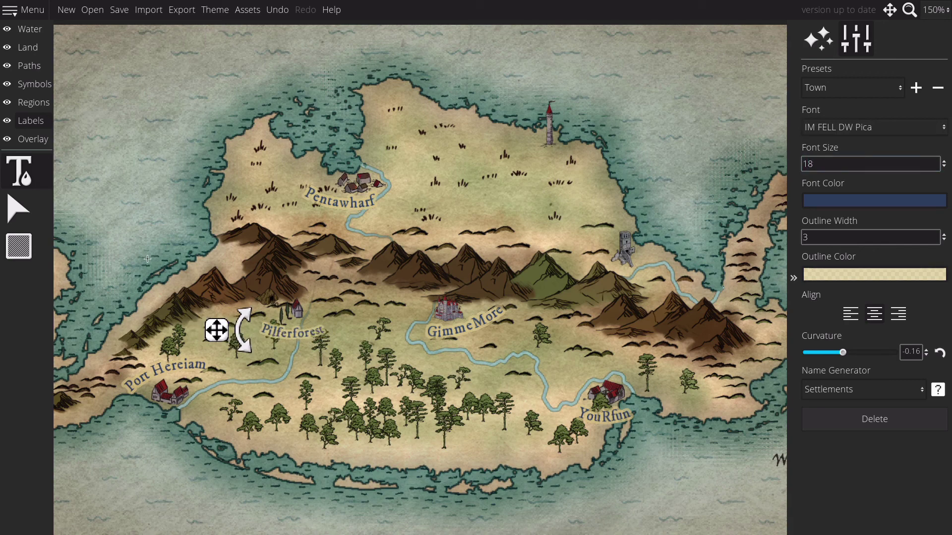
pyautogui.click(849, 200)
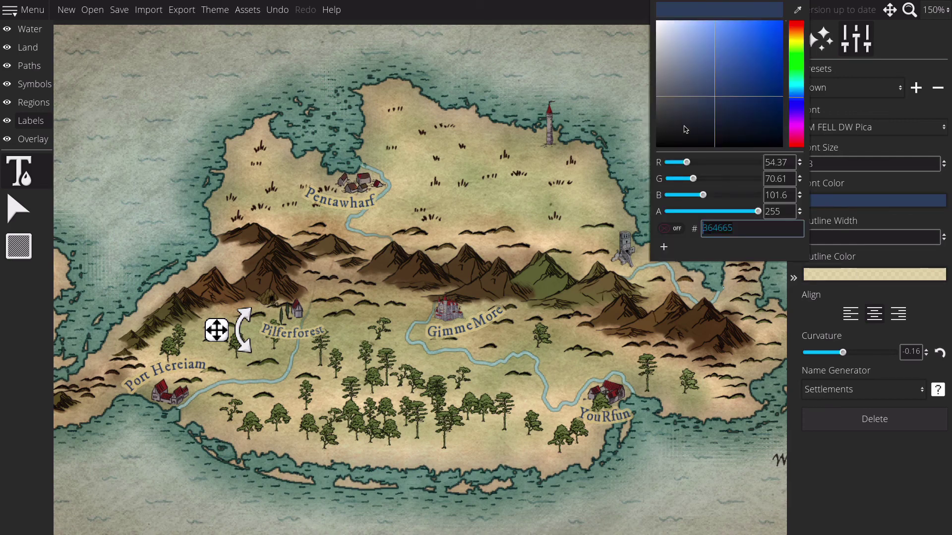
pyautogui.moveTo(658, 44); pyautogui.dragTo(652, 20)
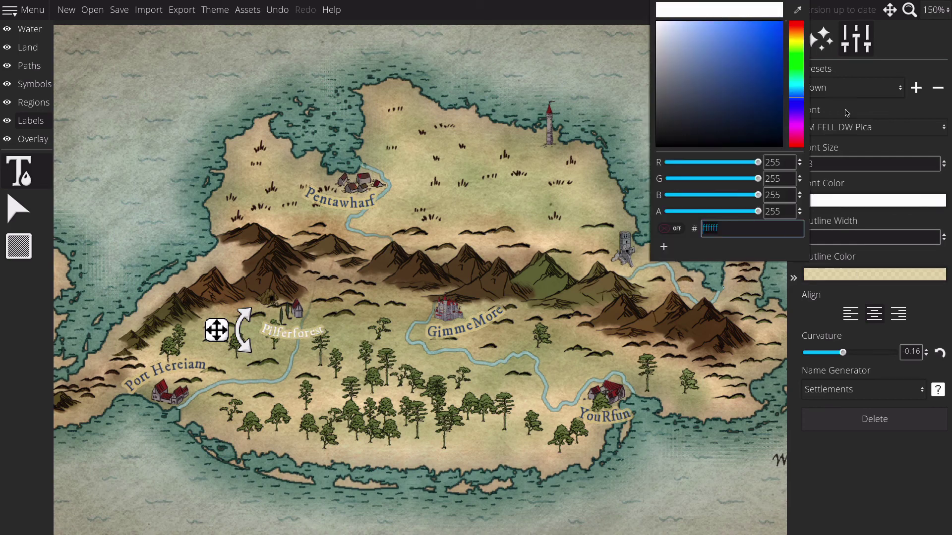
# - Change the Pilferforest label's outline color to a semi-transparent dark navy (8d151826)
pyautogui.click(849, 276)
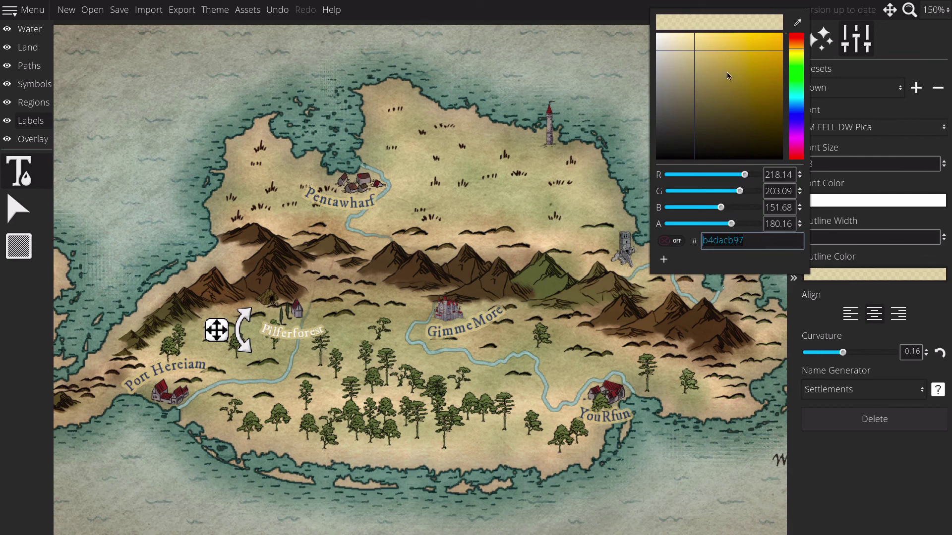
pyautogui.click(796, 113)
pyautogui.moveTo(758, 115); pyautogui.dragTo(714, 146)
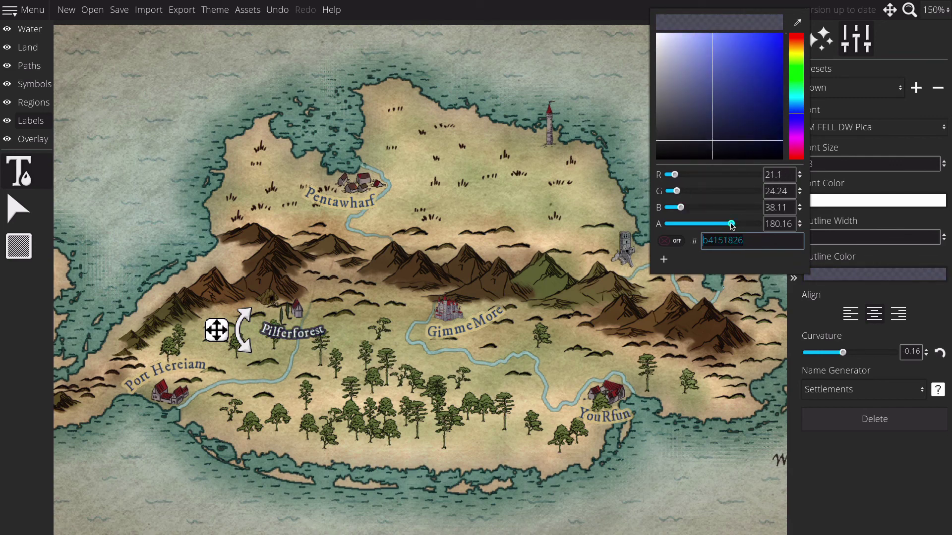
pyautogui.moveTo(712, 226); pyautogui.dragTo(719, 227)
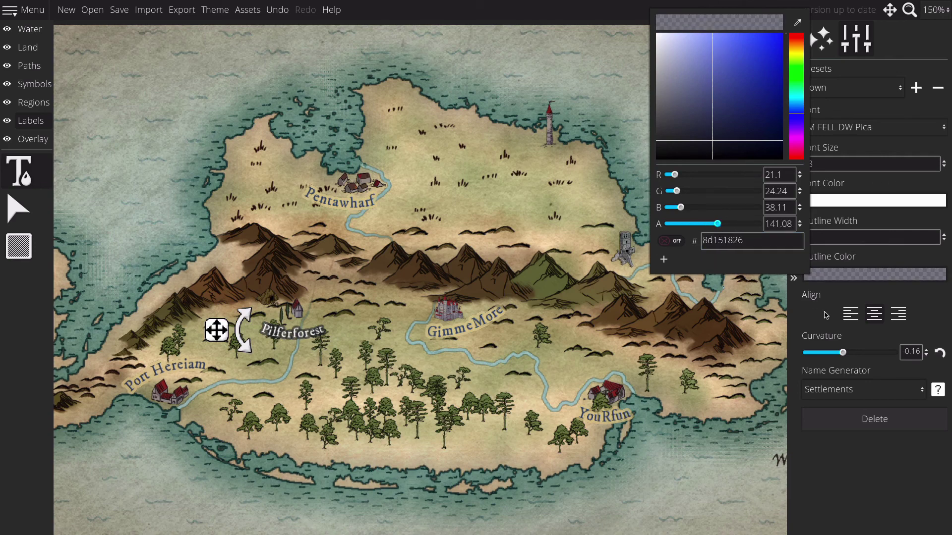
# - Set the Pilferforest label's outline width to 5 and tilt the label slightly upward beneath the tower
pyautogui.click(833, 294)
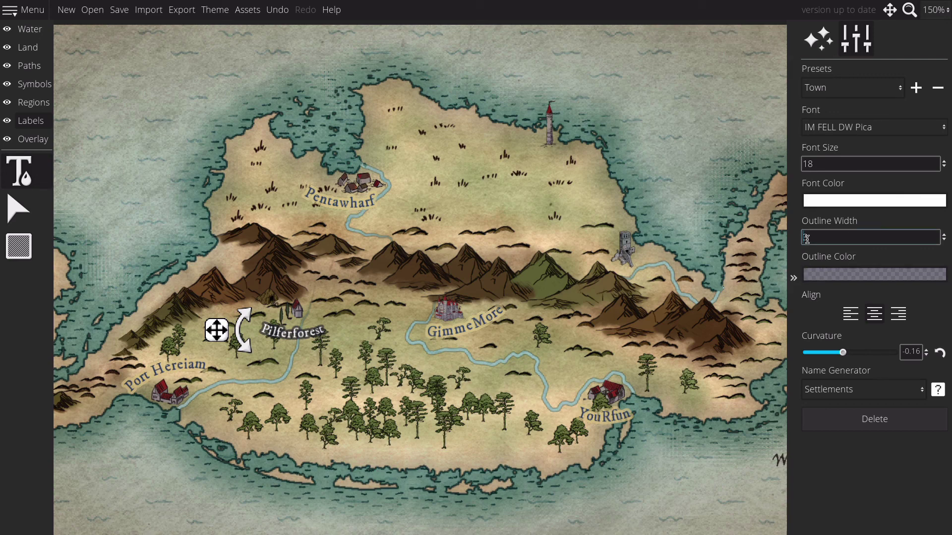
pyautogui.write('5')
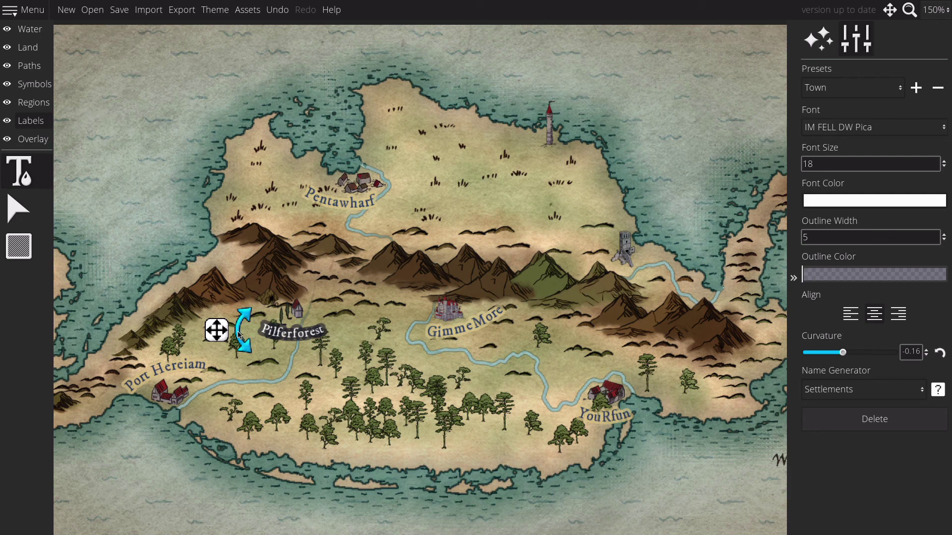
pyautogui.moveTo(239, 336)
pyautogui.mouseDown()
pyautogui.moveTo(220, 345)
pyautogui.moveTo(209, 339)
pyautogui.moveTo(226, 339)
pyautogui.mouseUp()
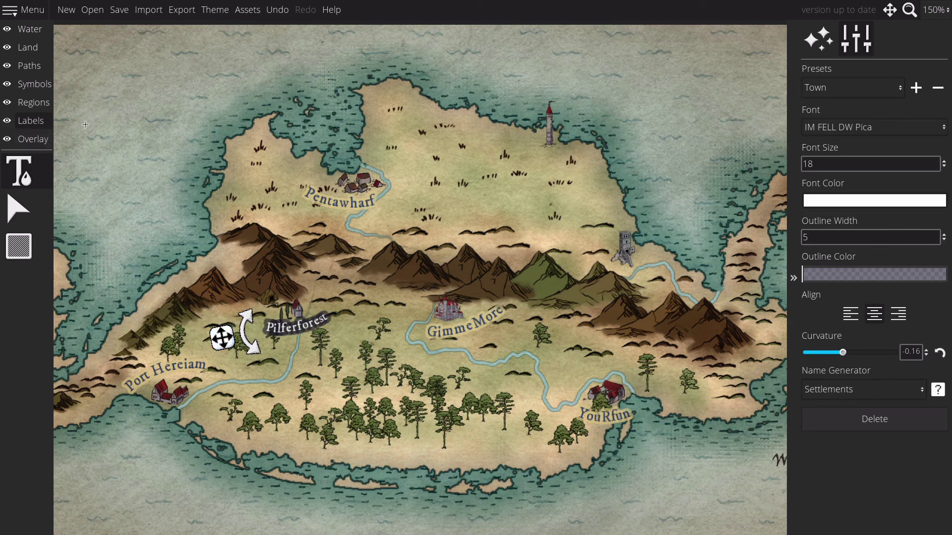
# - Try stamping a randomly shaped lake of brush size 120 on the river south of Pentawharf, and undo it
pyautogui.click(27, 28)
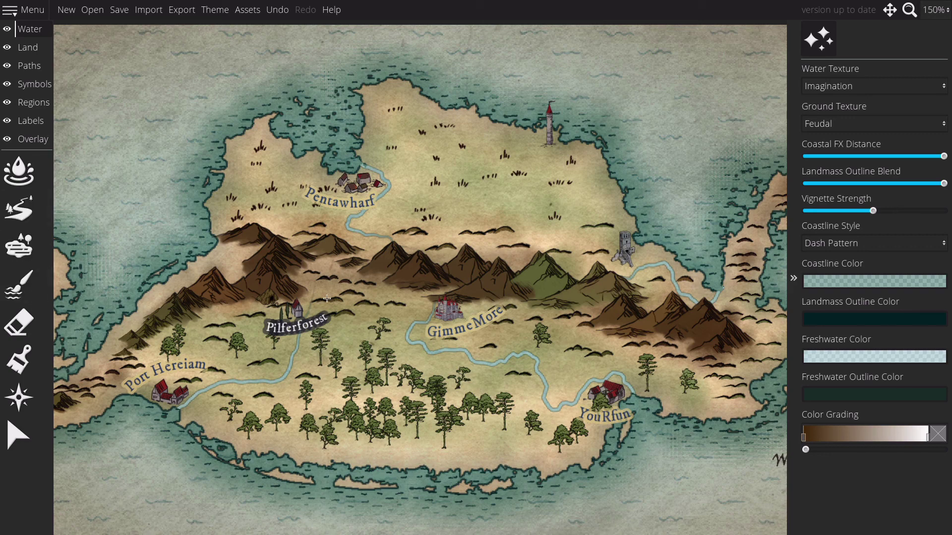
pyautogui.click(19, 246)
pyautogui.moveTo(426, 149)
pyautogui.mouseDown()
pyautogui.moveTo(446, 225)
pyautogui.moveTo(435, 179)
pyautogui.mouseUp()
pyautogui.scroll(-4, 435, 179)
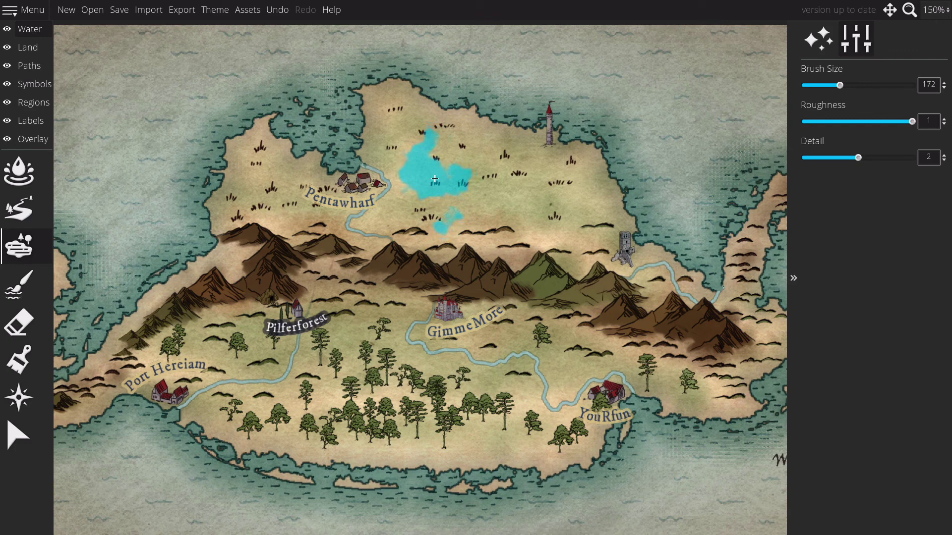
pyautogui.scroll(-4, 435, 179)
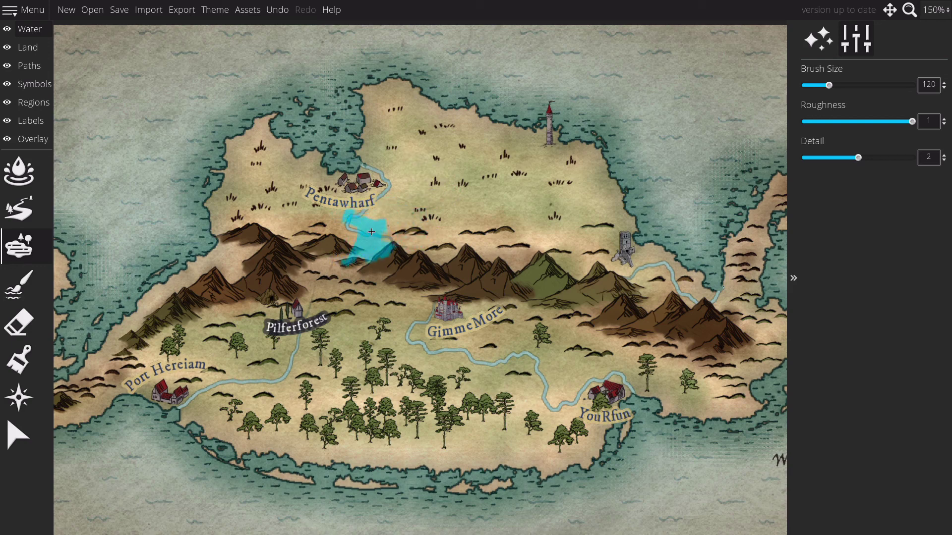
pyautogui.click(373, 229)
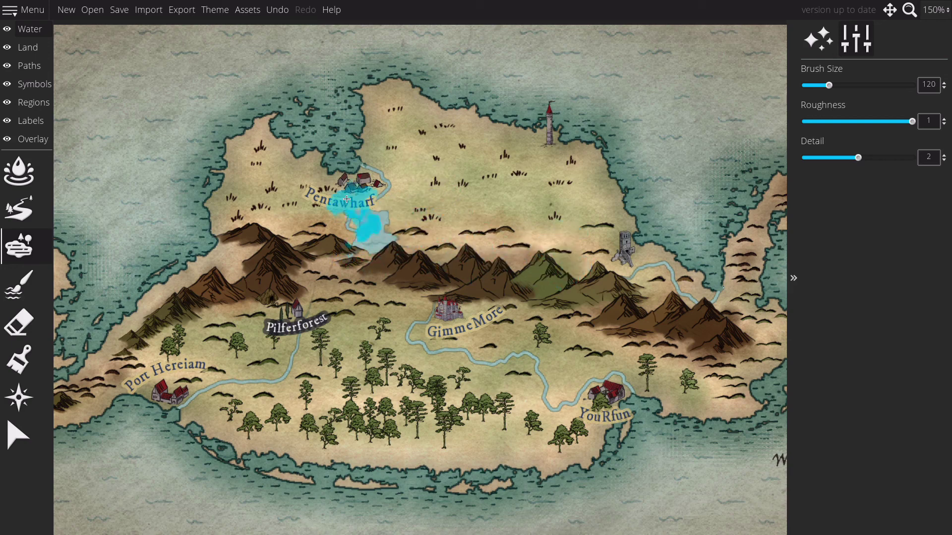
pyautogui.hotkey('ctrl', 'z')
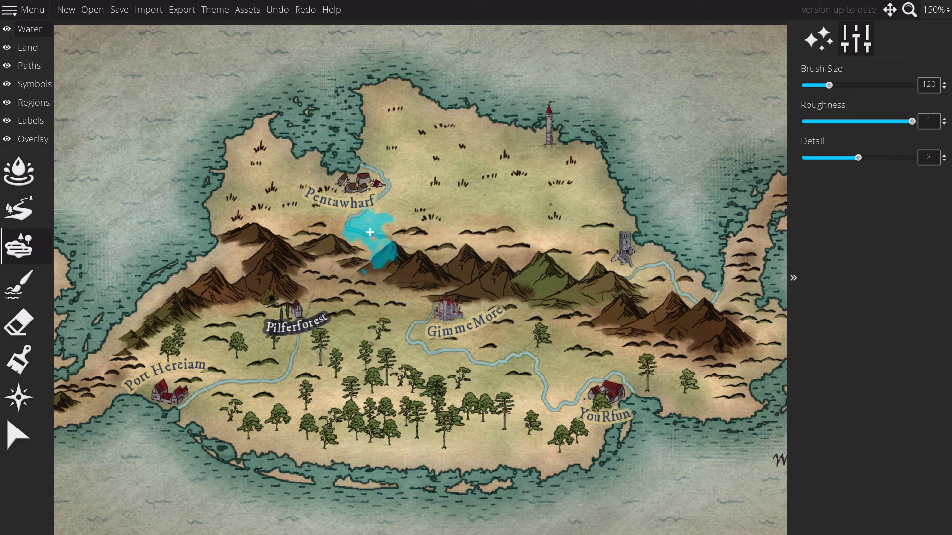
# - Paint a freshwater lake at the river's southern end below Pentawharf with brush size 36 and roughness 1.28
pyautogui.click(18, 285)
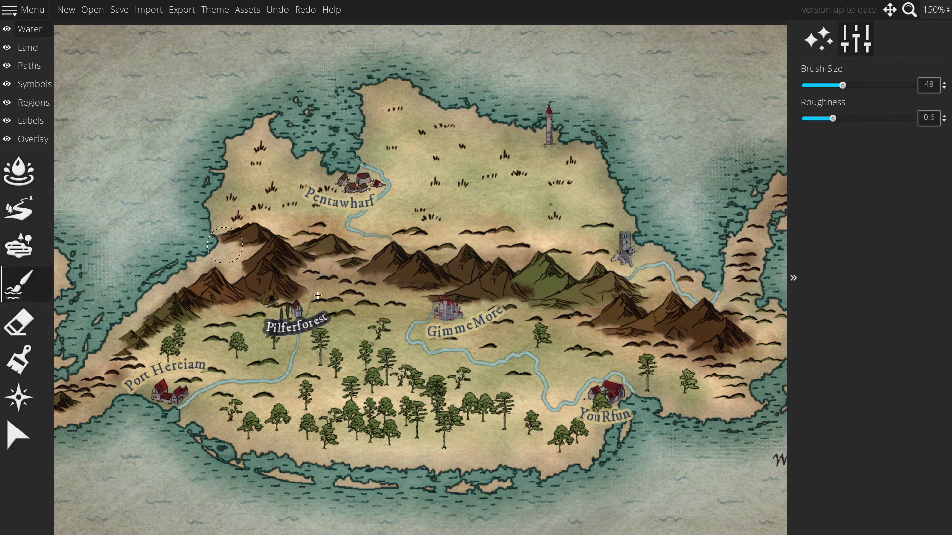
pyautogui.scroll(-3, 342, 238)
pyautogui.moveTo(834, 119); pyautogui.dragTo(872, 121)
pyautogui.scroll(2, 498, 194)
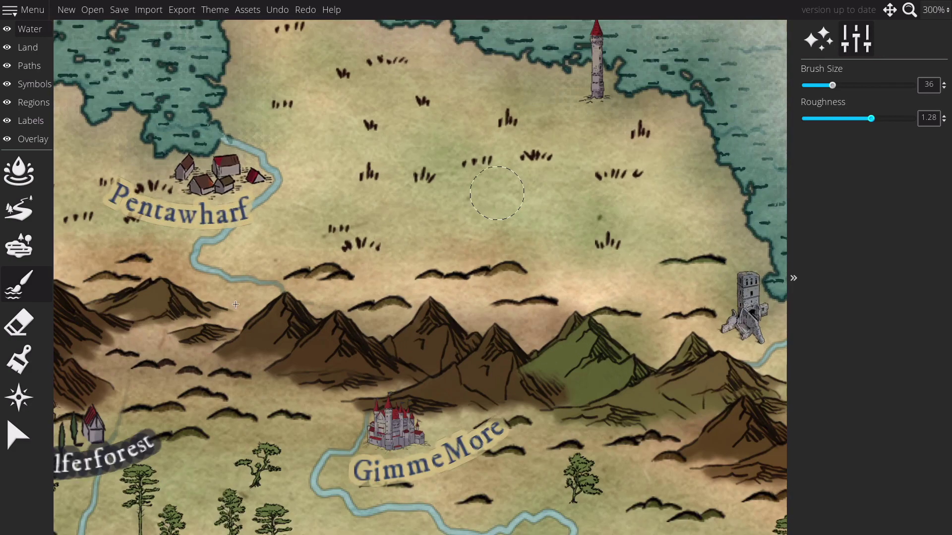
pyautogui.moveTo(224, 277)
pyautogui.mouseDown()
pyautogui.moveTo(267, 274)
pyautogui.moveTo(240, 283)
pyautogui.moveTo(241, 300)
pyautogui.moveTo(259, 257)
pyautogui.moveTo(290, 241)
pyautogui.moveTo(321, 240)
pyautogui.moveTo(313, 249)
pyautogui.moveTo(321, 255)
pyautogui.moveTo(260, 255)
pyautogui.mouseUp()
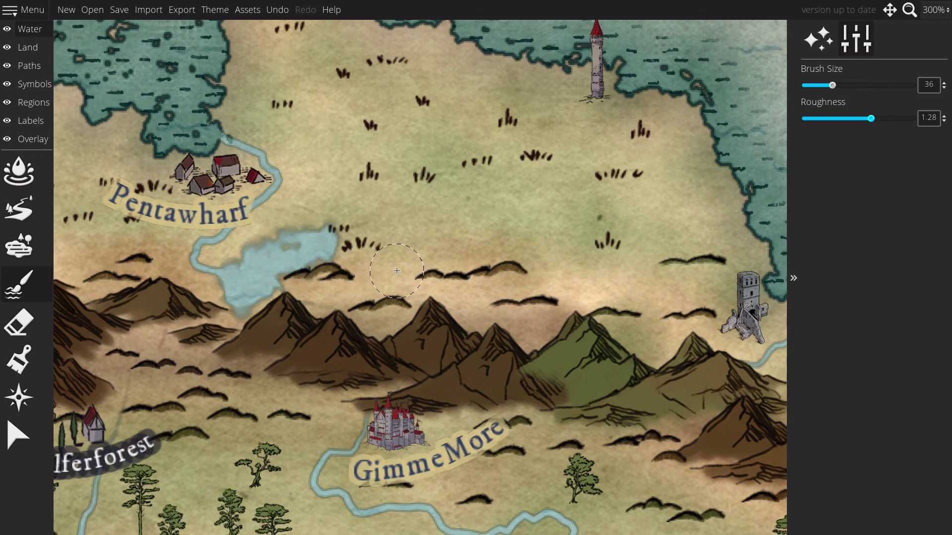
# - Fill the small gap inside the lake below Pentawharf with the freshwater brush
pyautogui.scroll(-3, 397, 271)
pyautogui.scroll(5, 278, 265)
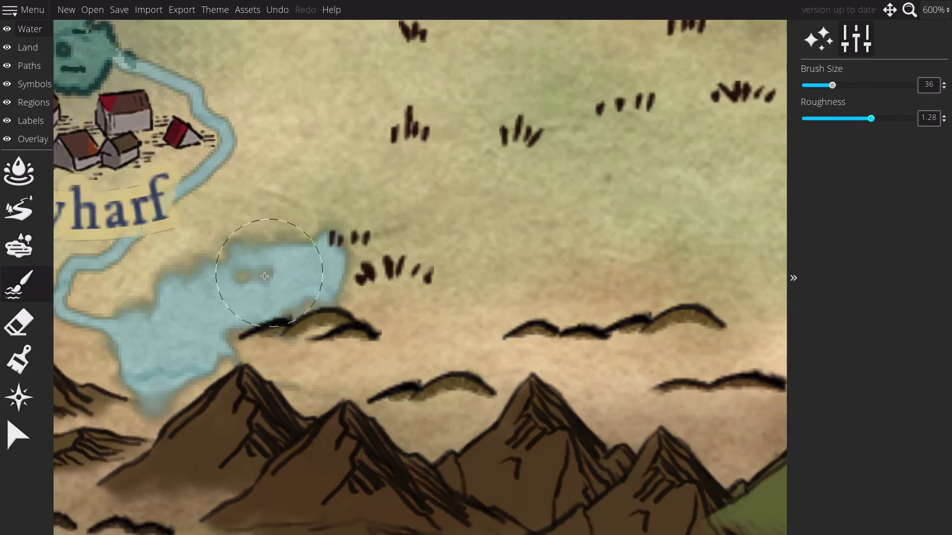
pyautogui.moveTo(264, 276)
pyautogui.mouseDown()
pyautogui.moveTo(257, 263)
pyautogui.moveTo(233, 258)
pyautogui.moveTo(230, 265)
pyautogui.moveTo(276, 245)
pyautogui.moveTo(303, 278)
pyautogui.moveTo(282, 317)
pyautogui.mouseUp()
pyautogui.scroll(-4, 307, 297)
pyautogui.scroll(1, 329, 289)
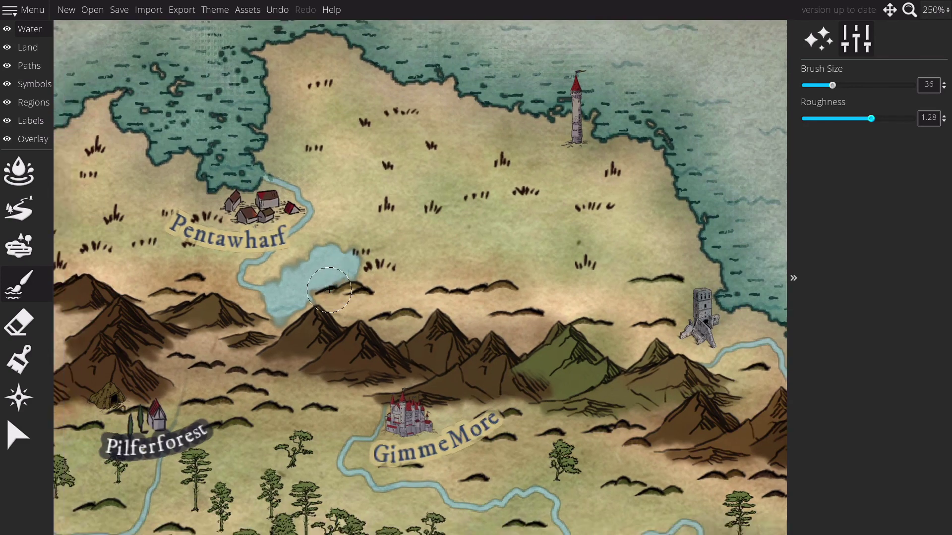
# - Paint a second freshwater lake midway along the river between GimmeMore and YouRfun
pyautogui.press('Down')
pyautogui.press('Right')
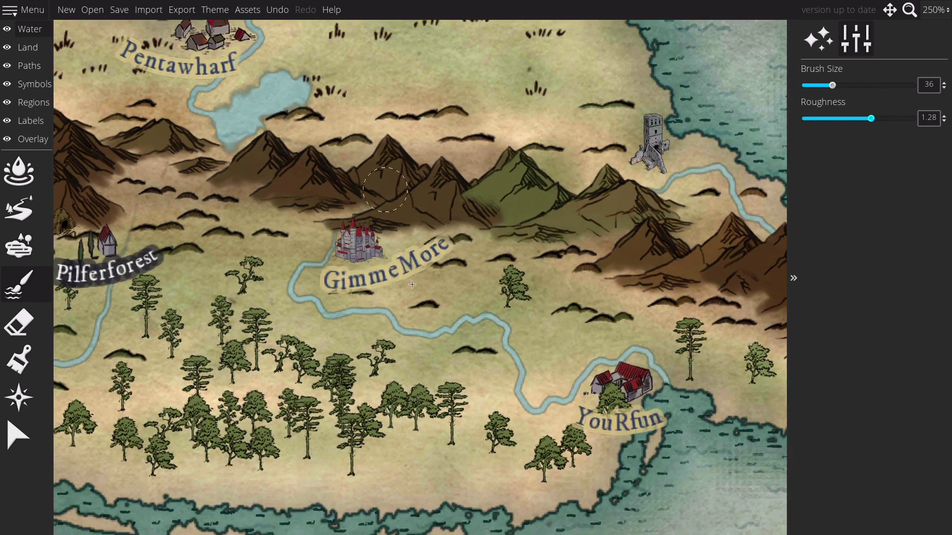
pyautogui.moveTo(466, 308)
pyautogui.mouseDown()
pyautogui.moveTo(484, 320)
pyautogui.moveTo(465, 322)
pyautogui.moveTo(478, 316)
pyautogui.moveTo(512, 332)
pyautogui.moveTo(442, 325)
pyautogui.moveTo(424, 344)
pyautogui.moveTo(472, 288)
pyautogui.mouseUp()
pyautogui.scroll(-4, 564, 348)
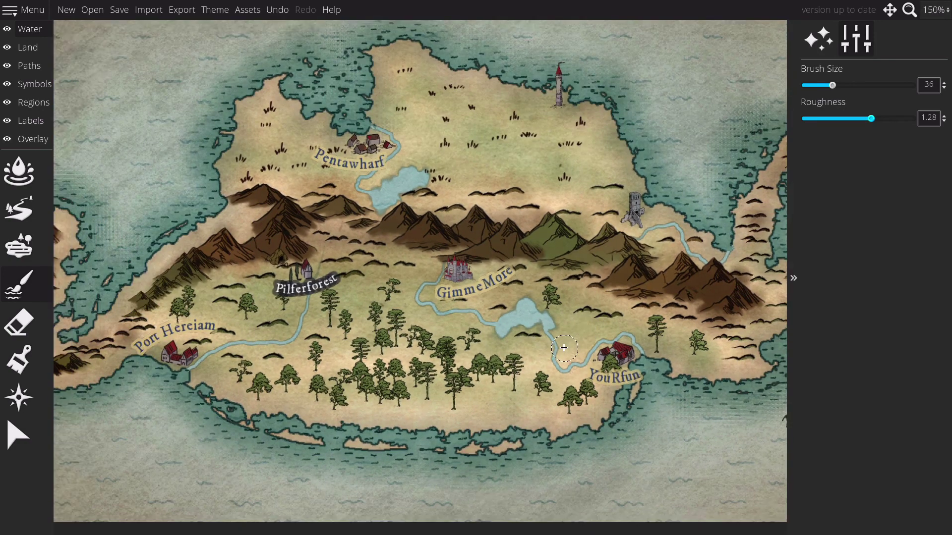
pyautogui.scroll(-1, 564, 348)
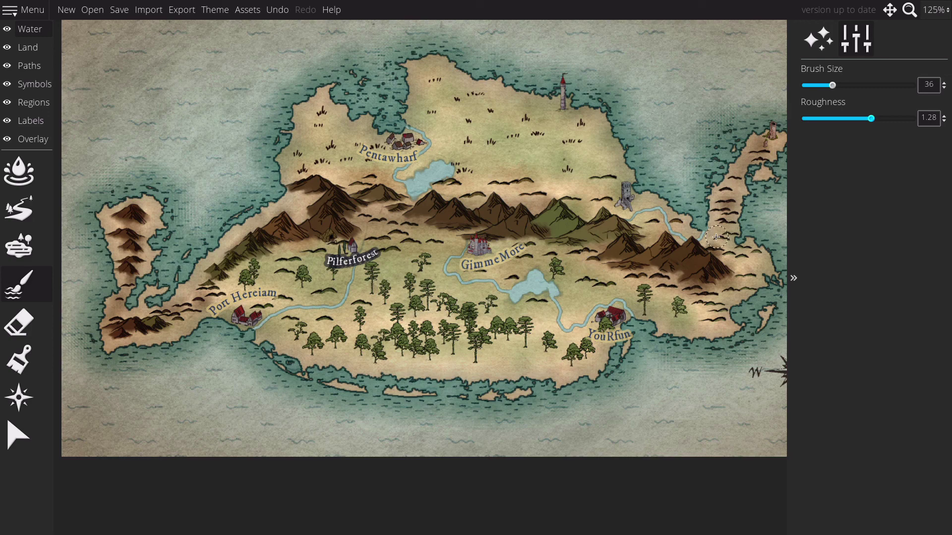
pyautogui.scroll(3, 716, 237)
pyautogui.scroll(1, 716, 237)
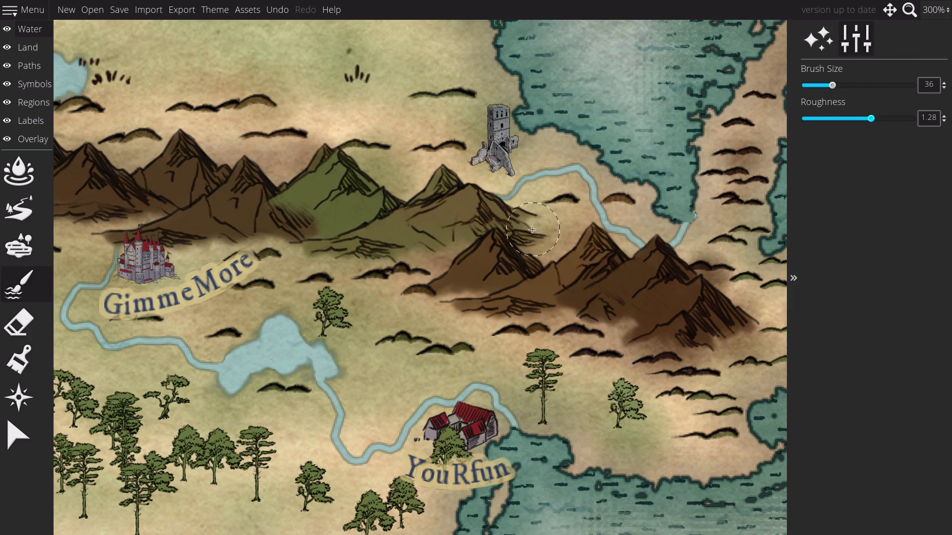
pyautogui.scroll(-4, 532, 229)
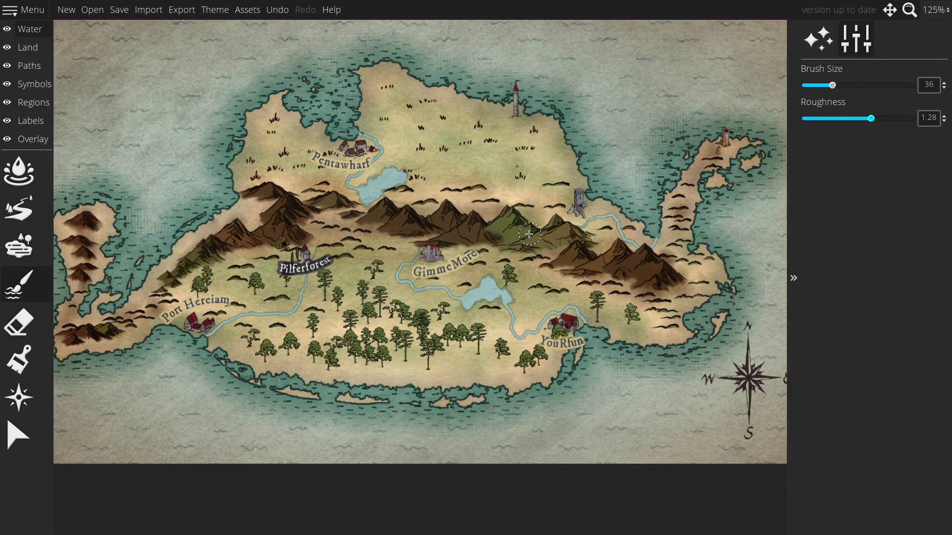
pyautogui.scroll(-2, 529, 234)
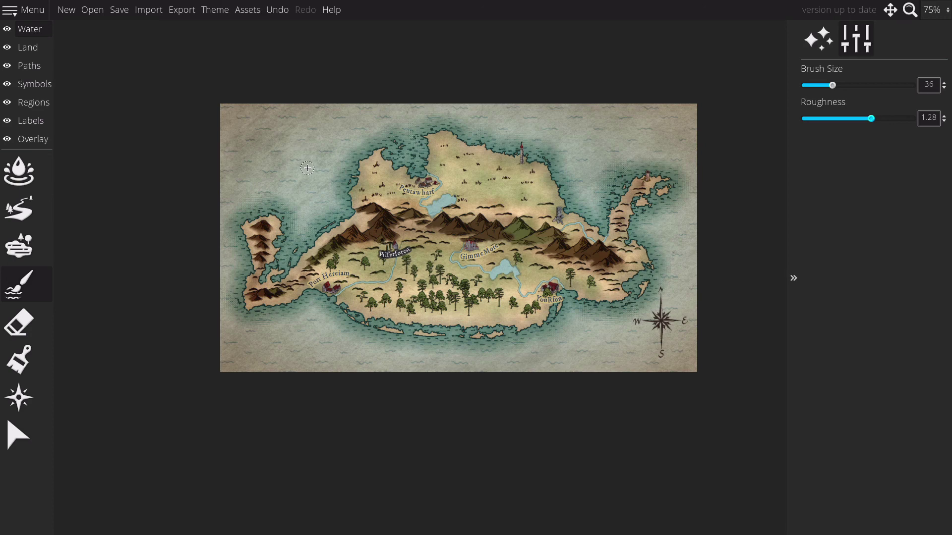
pyautogui.scroll(5, 307, 169)
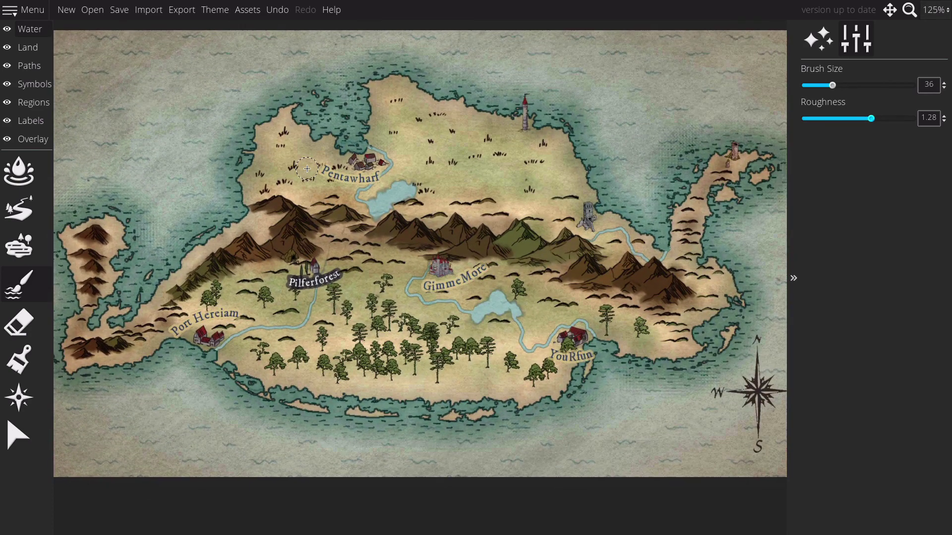